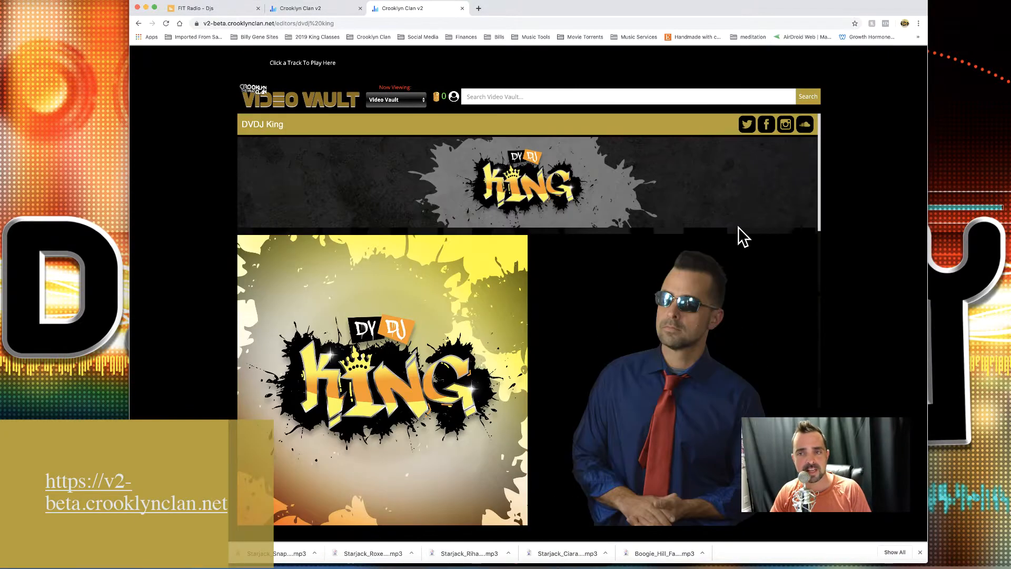
# - Look through the DVDJ King track list in the Video Vault and the Top 100 tracks in the Audio Vault
pyautogui.scroll(-10, 738, 226)
pyautogui.scroll(-10, 738, 227)
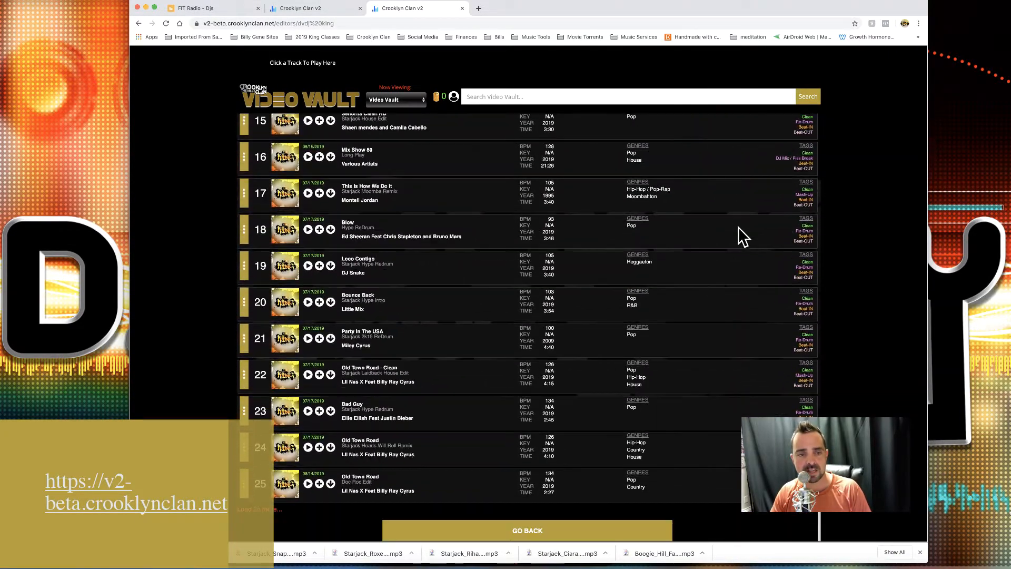
pyautogui.scroll(20, 738, 228)
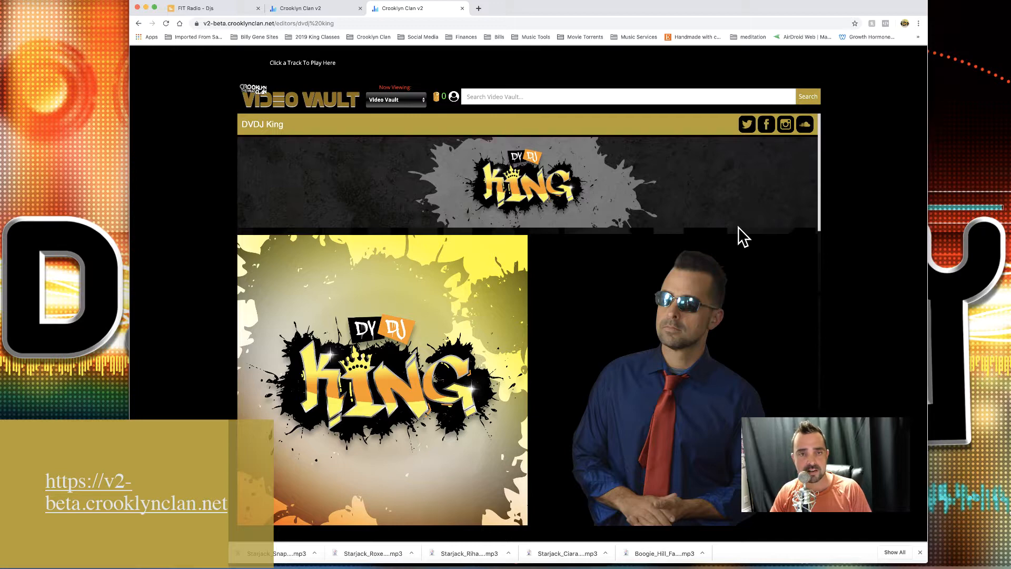
pyautogui.click(316, 8)
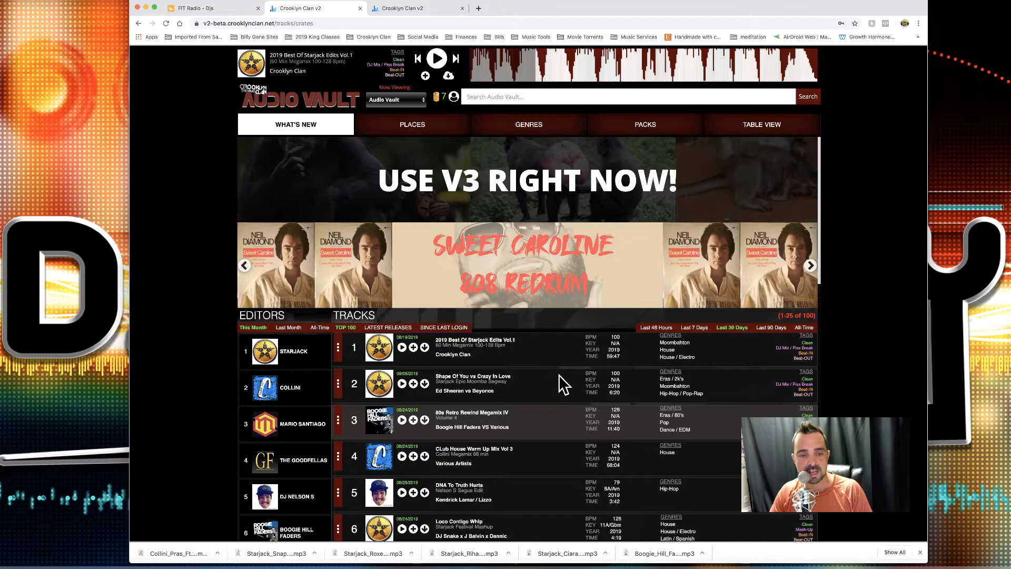
pyautogui.scroll(-6, 558, 375)
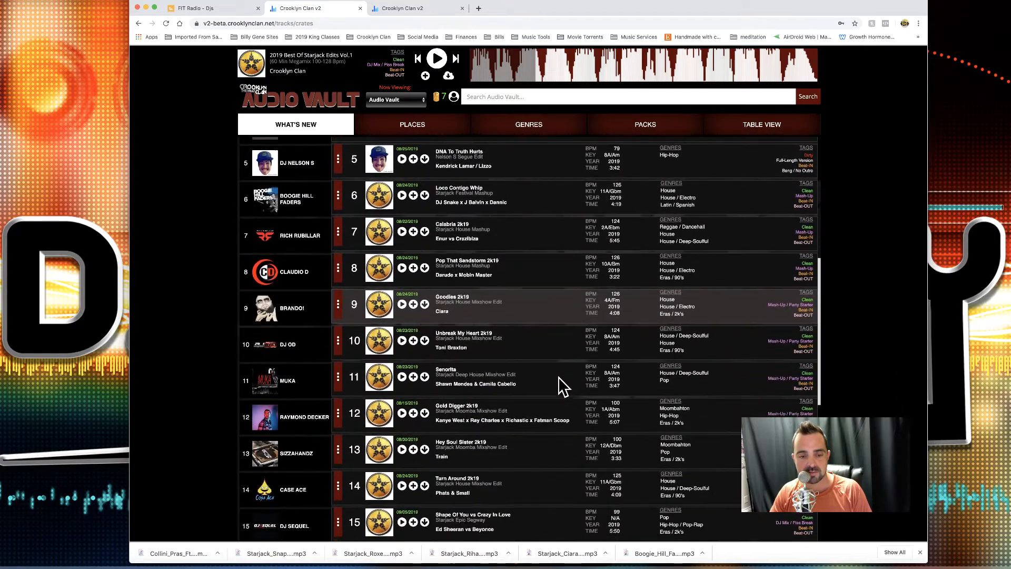
pyautogui.scroll(6, 558, 377)
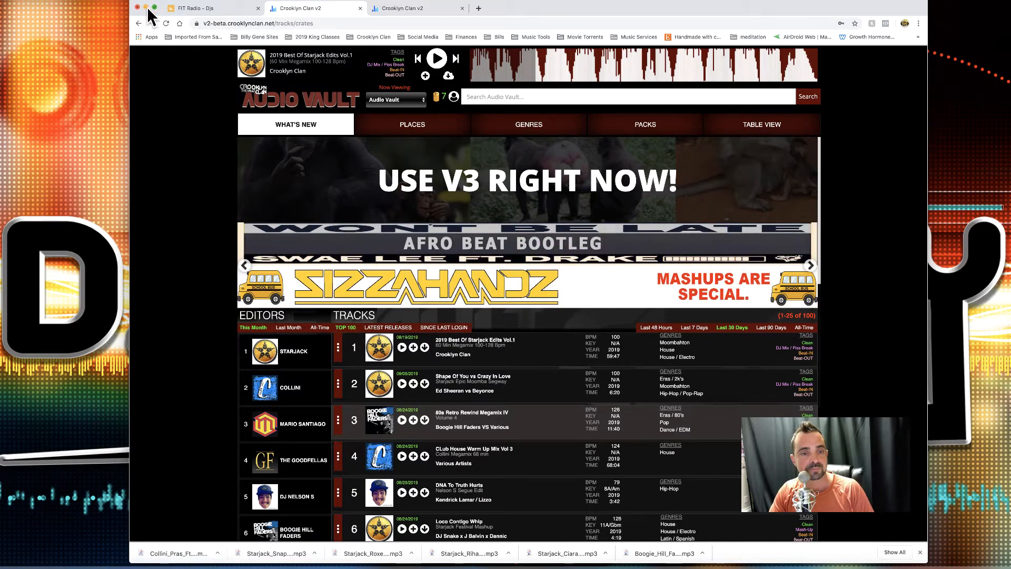
pyautogui.scroll(-5, 492, 374)
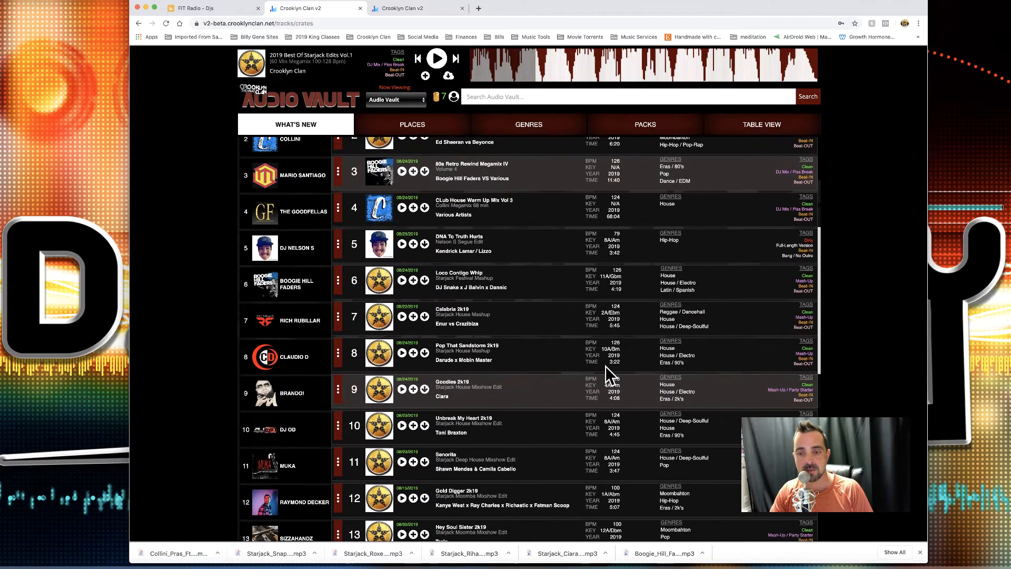
pyautogui.scroll(-1, 604, 365)
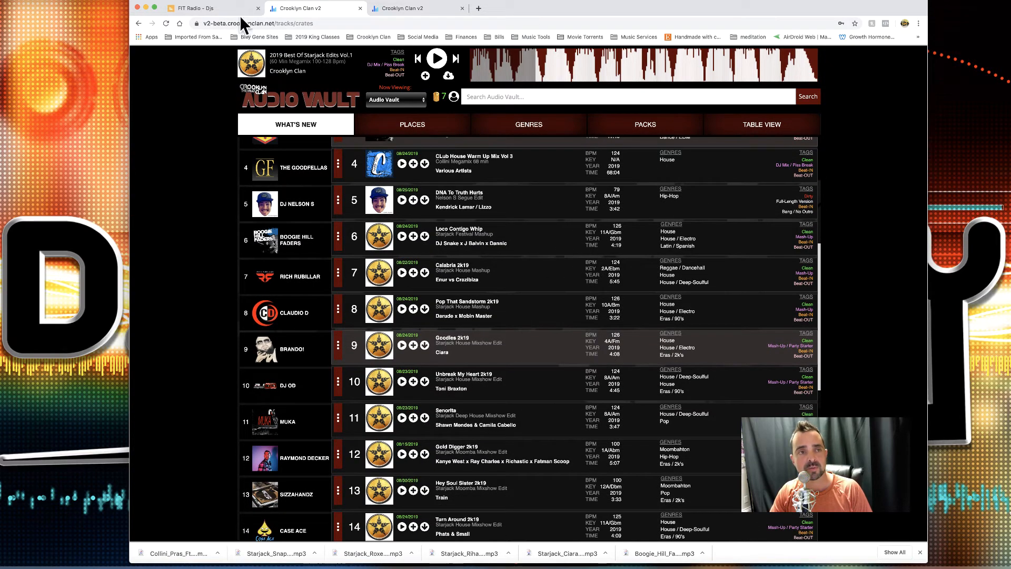
# - Switch to the Ableton Live set, fit its window on the screen, and set the project tempo to 128 BPM
pyautogui.click(147, 7)
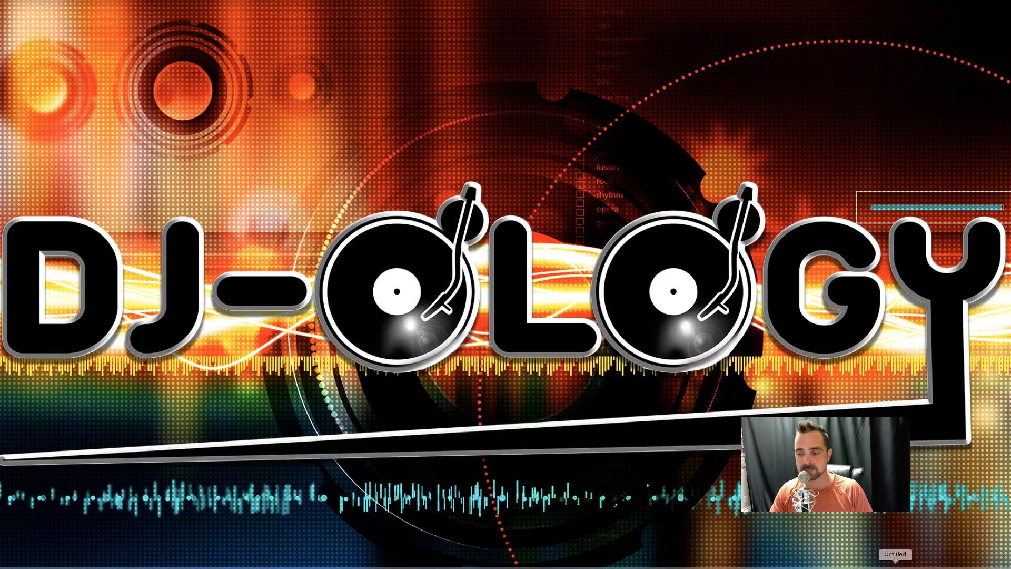
pyautogui.click(955, 565)
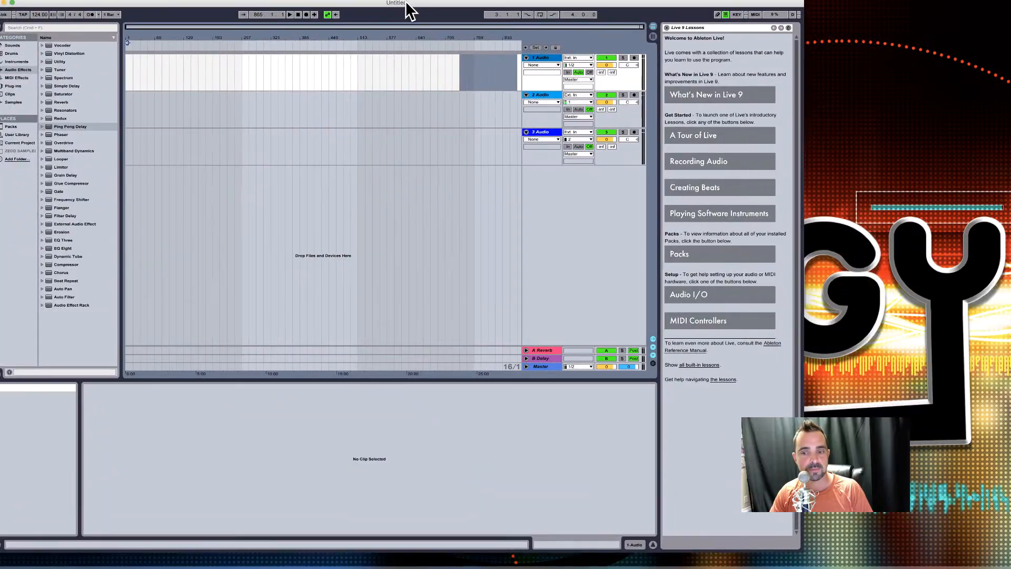
pyautogui.moveTo(797, 549); pyautogui.dragTo(627, 509)
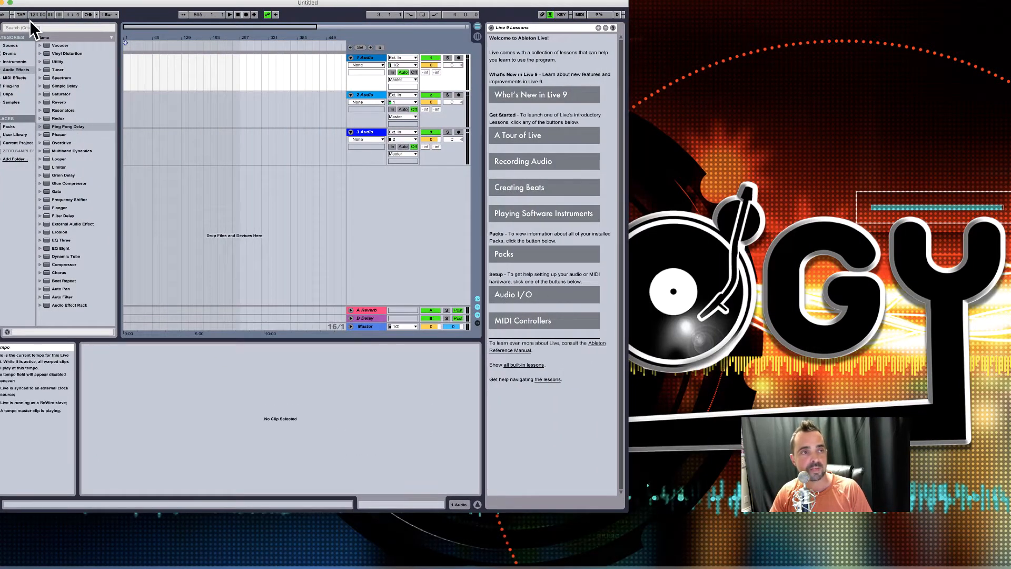
pyautogui.moveTo(31, 1); pyautogui.dragTo(64, 1)
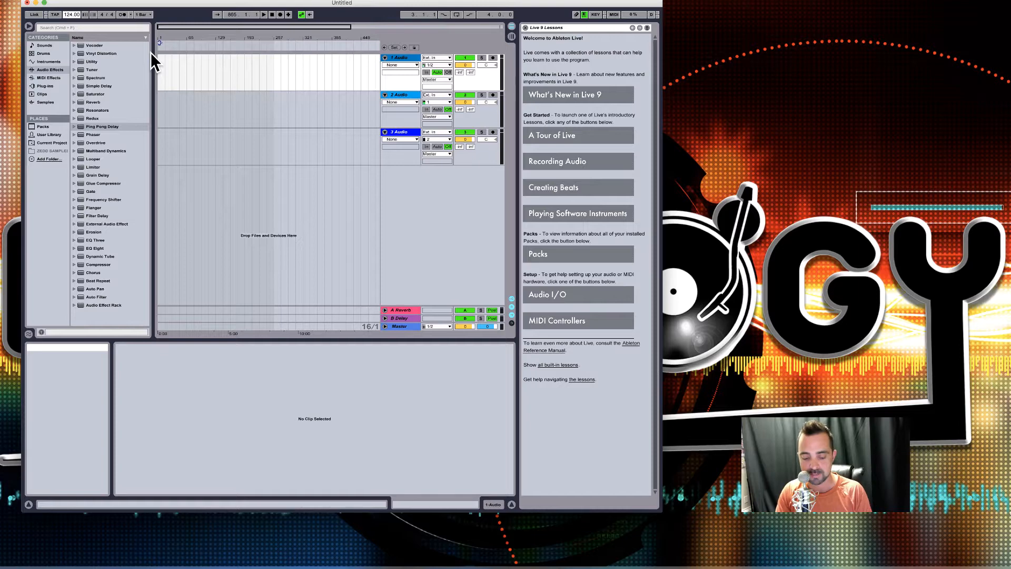
pyautogui.write('128')
pyautogui.press('Return')
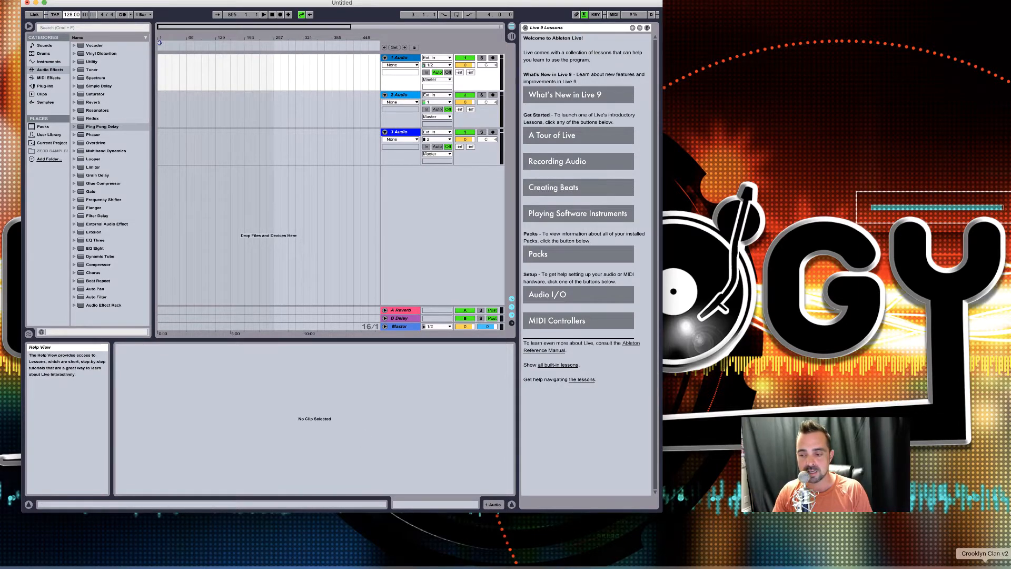
# - Bring up iTunes beside Ableton Live and add Ghetto Superstar (Collini Club House Party Starter) from the **DJ Ology playlist to track 1 Audio
pyautogui.click(953, 565)
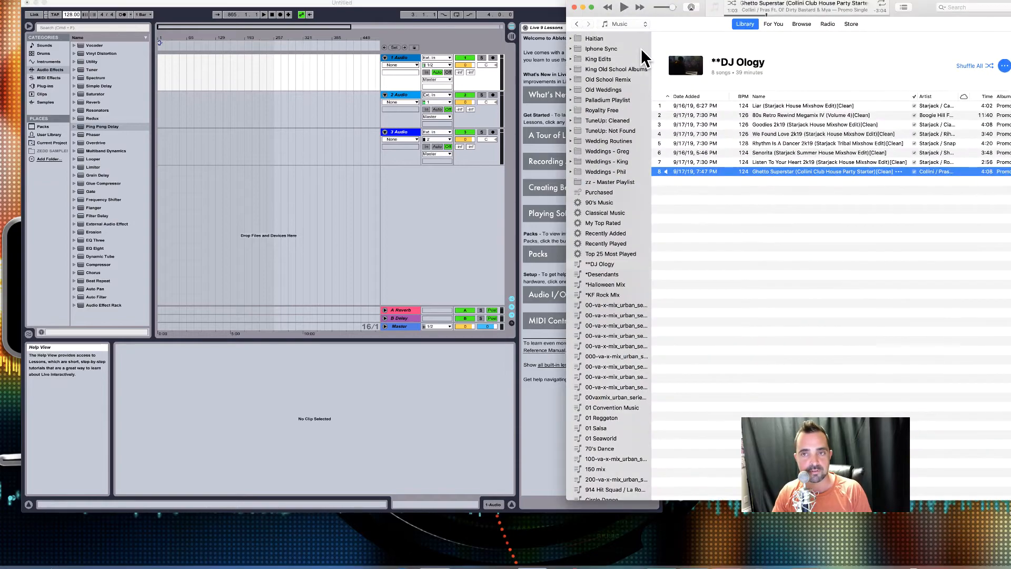
pyautogui.moveTo(592, 15); pyautogui.dragTo(638, 14)
pyautogui.moveTo(511, 3); pyautogui.dragTo(496, 3)
pyautogui.click(837, 185)
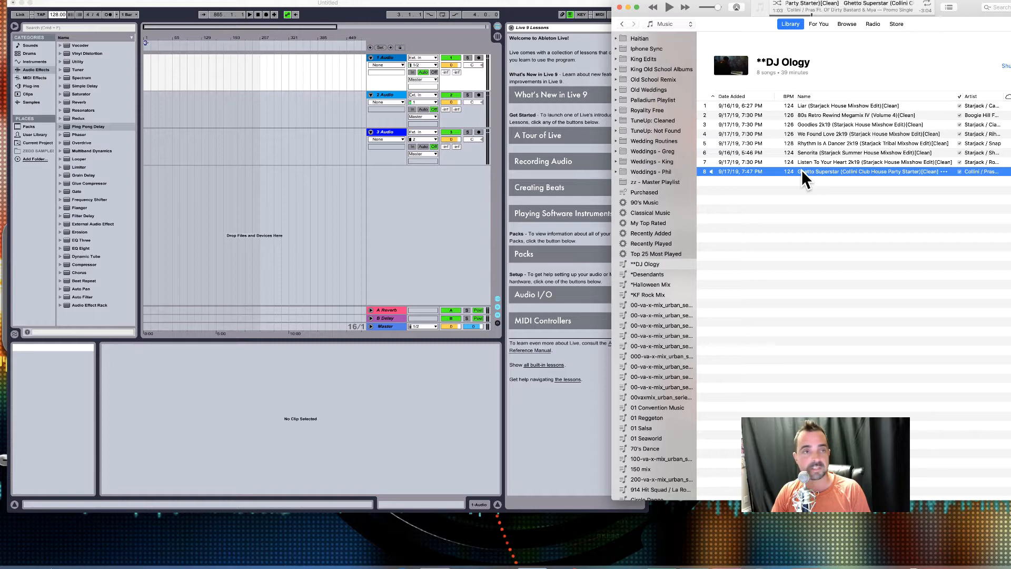
pyautogui.moveTo(801, 172); pyautogui.dragTo(253, 78)
# - Move the Ghetto Superstar clip on track 1 Audio to the start of the arrangement at 1.1.1
pyautogui.click(250, 32)
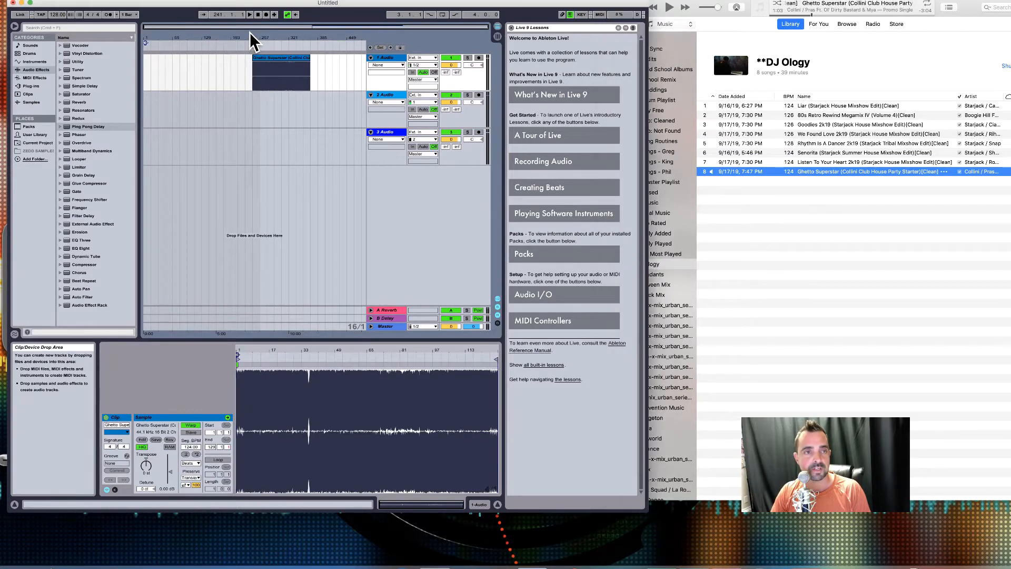
pyautogui.moveTo(254, 38); pyautogui.dragTo(325, 132)
pyautogui.hscroll(5, 322, 125)
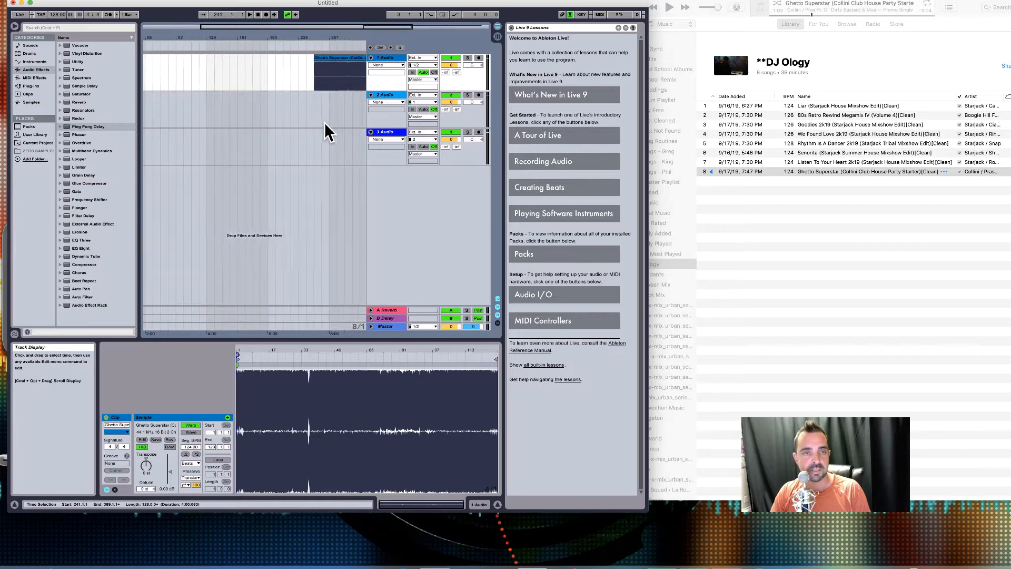
pyautogui.hscroll(4, 299, 59)
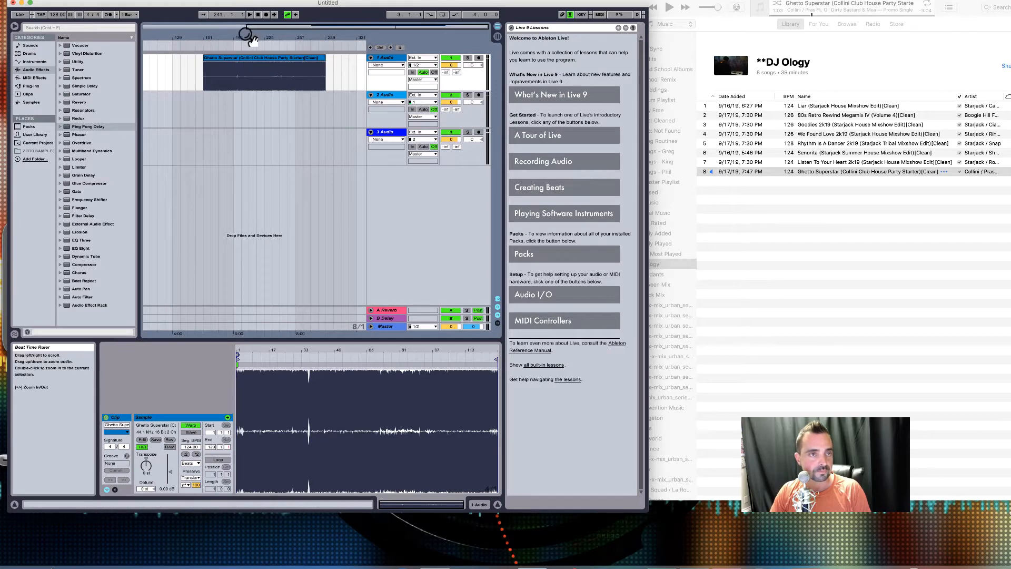
pyautogui.doubleClick(246, 36)
pyautogui.moveTo(275, 58); pyautogui.dragTo(179, 100)
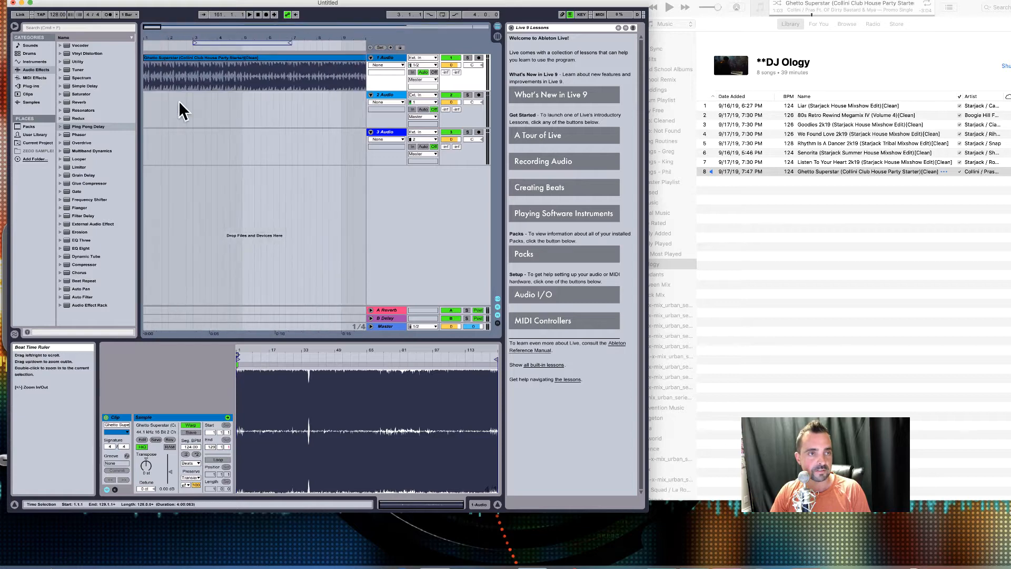
# - Open the Ghetto Superstar clip's sample settings and set its warp mode to Complex Pro
pyautogui.doubleClick(165, 58)
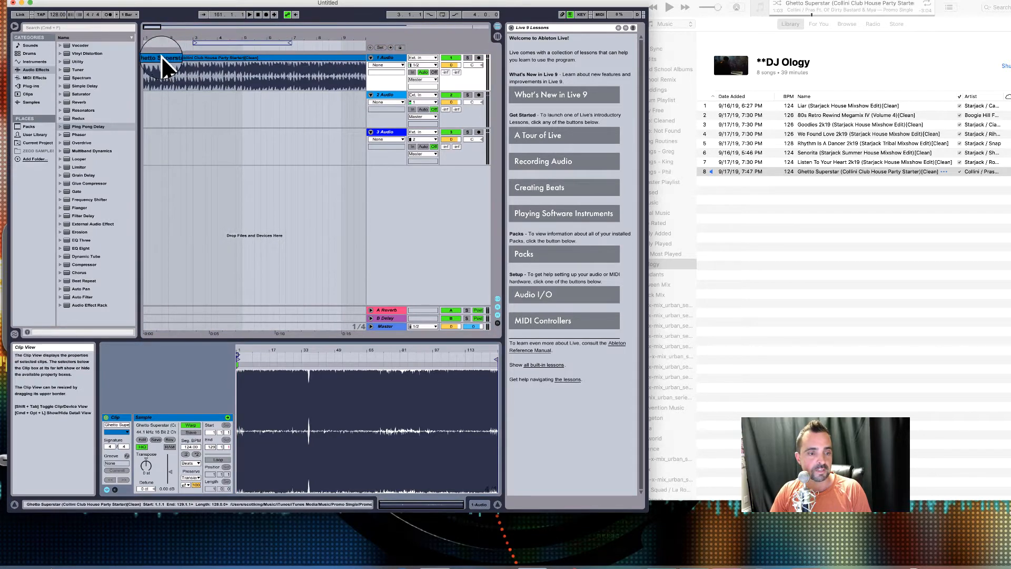
pyautogui.click(194, 462)
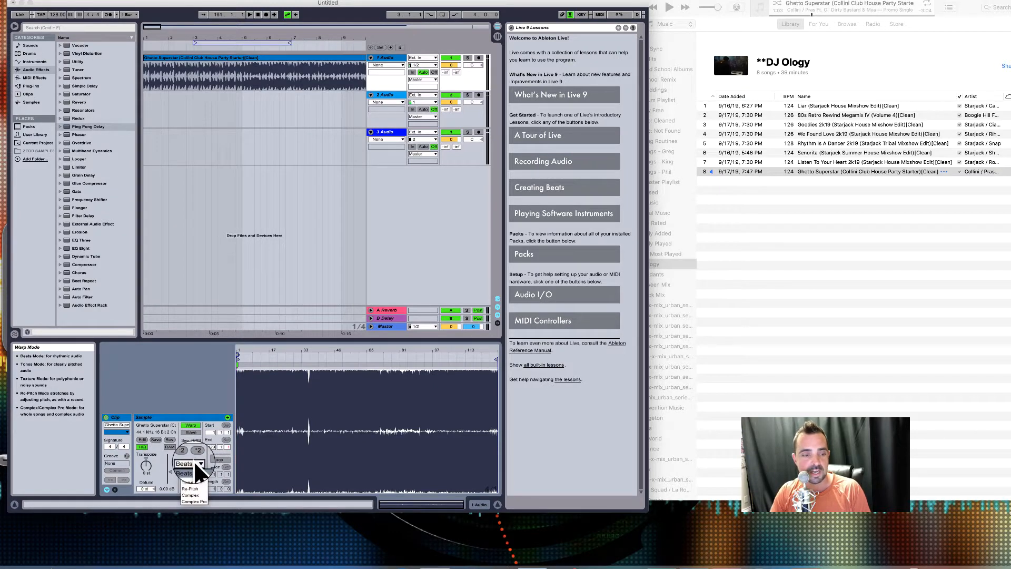
pyautogui.click(200, 501)
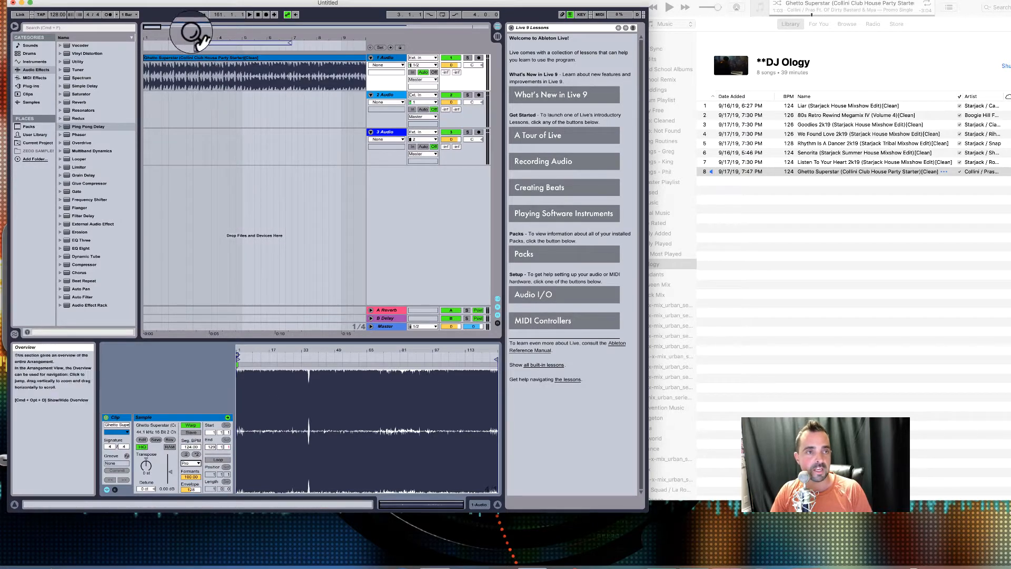
# - Enlarge the Ableton Live window and check the Ghetto Superstar waveform against the beat grid near 126.4
pyautogui.moveTo(193, 36); pyautogui.dragTo(192, 13)
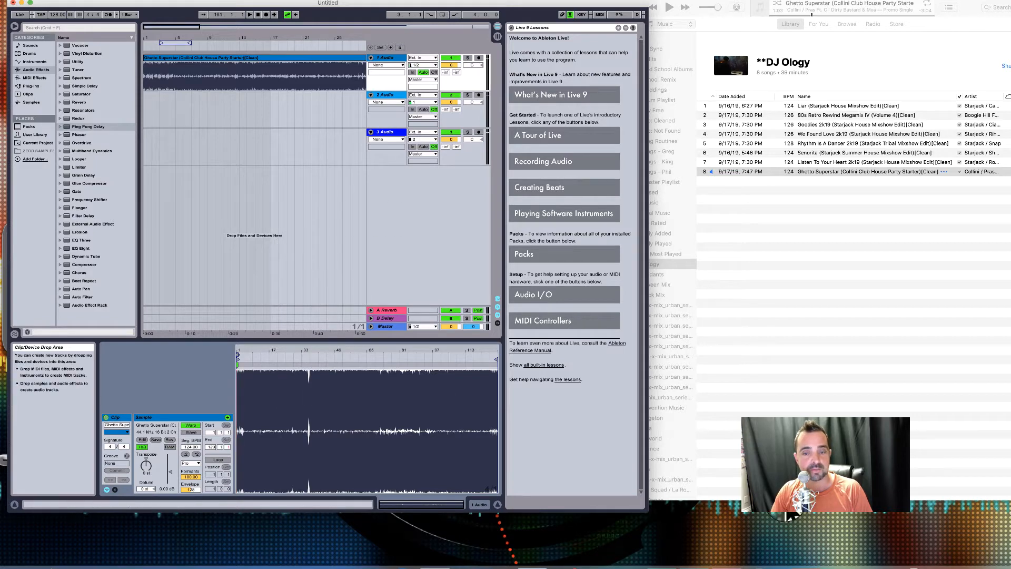
pyautogui.moveTo(648, 512); pyautogui.dragTo(922, 559)
pyautogui.click(400, 392)
pyautogui.moveTo(400, 394); pyautogui.dragTo(384, 402)
pyautogui.moveTo(496, 402); pyautogui.dragTo(379, 405)
pyautogui.moveTo(745, 400); pyautogui.dragTo(767, 402)
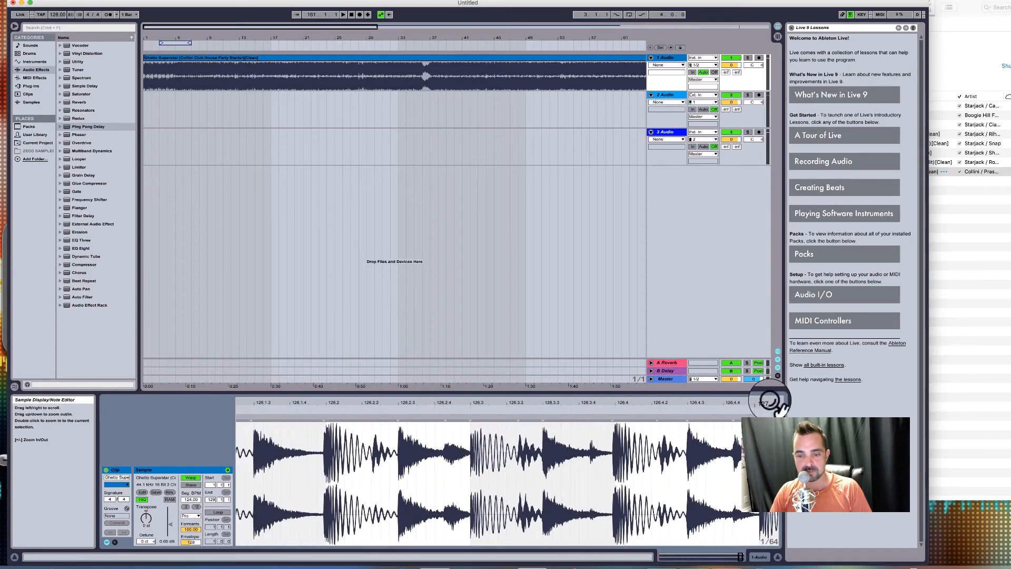
pyautogui.moveTo(618, 402)
pyautogui.mouseDown()
pyautogui.moveTo(598, 417)
pyautogui.moveTo(608, 418)
pyautogui.mouseUp()
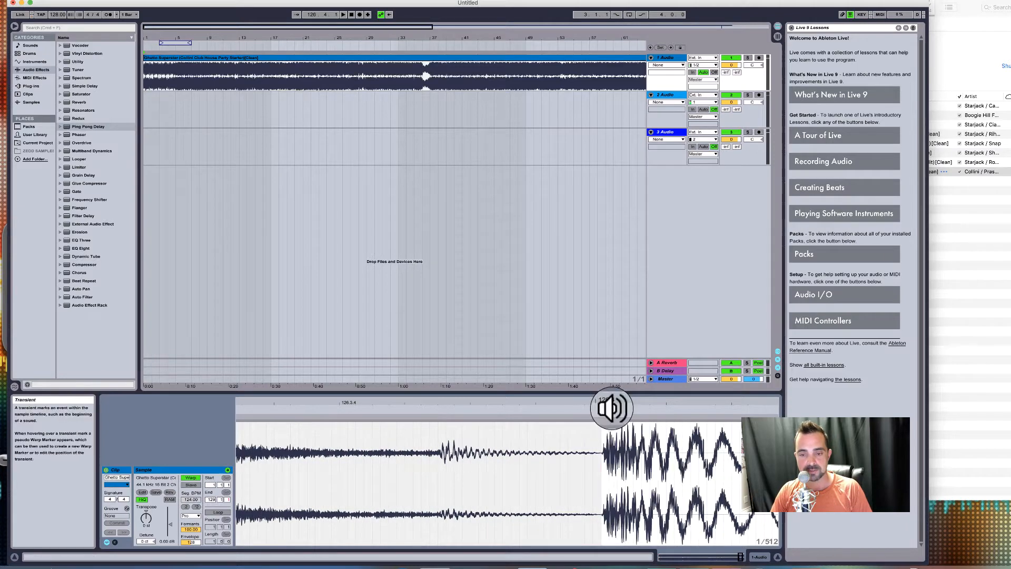
pyautogui.doubleClick(611, 402)
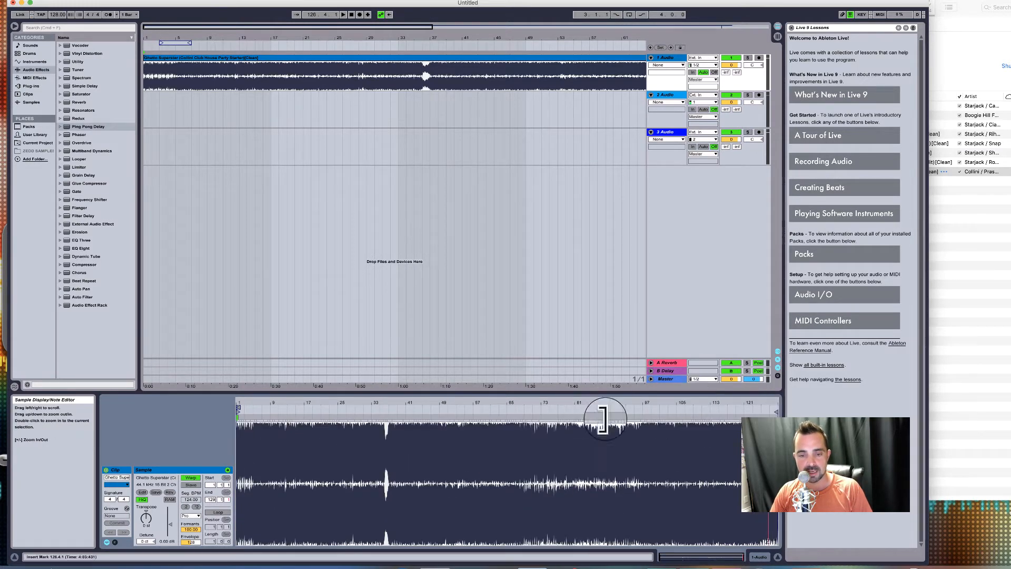
# - Shift the transient at bar 80 of the Ghetto Superstar clip slightly earlier against the beat grid
pyautogui.moveTo(570, 404); pyautogui.dragTo(571, 437)
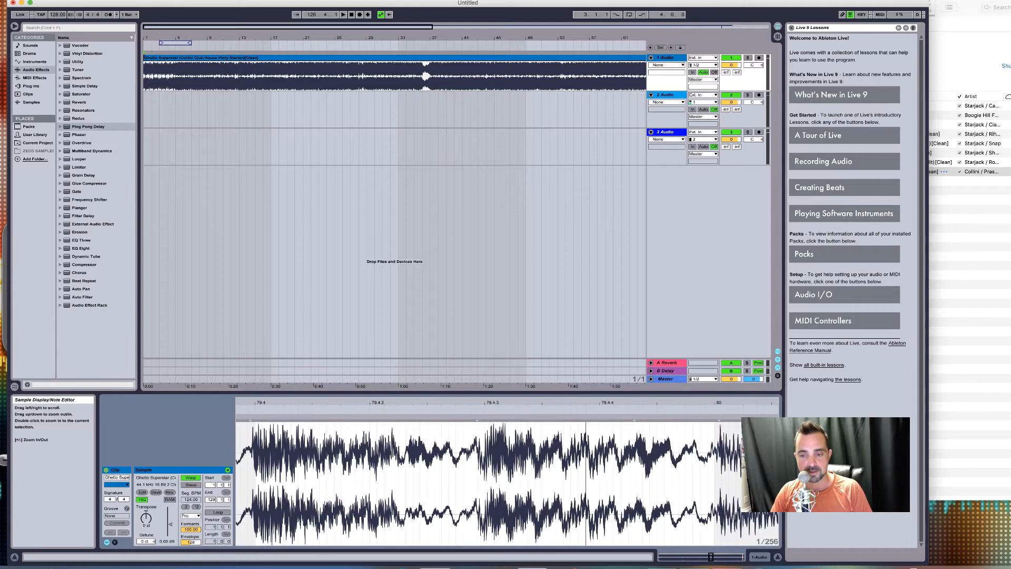
pyautogui.moveTo(718, 420); pyautogui.dragTo(714, 419)
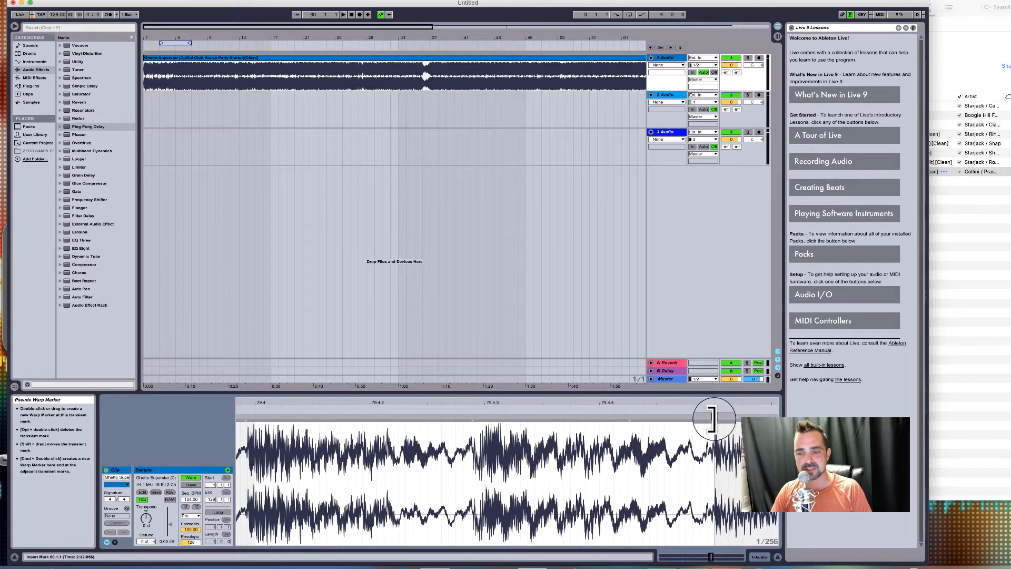
pyautogui.doubleClick(729, 402)
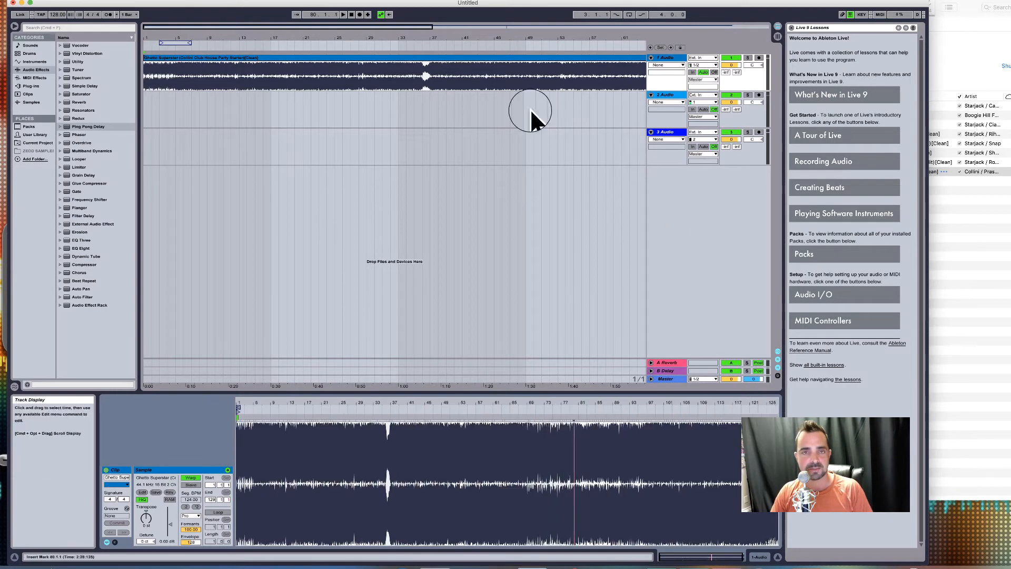
# - Add Senorita (Starjack Summer House Mixshow Edit) from iTunes to track 2 Audio, overlapping the end of Ghetto Superstar
pyautogui.moveTo(441, 38)
pyautogui.mouseDown()
pyautogui.moveTo(441, 111)
pyautogui.moveTo(441, 38)
pyautogui.mouseUp()
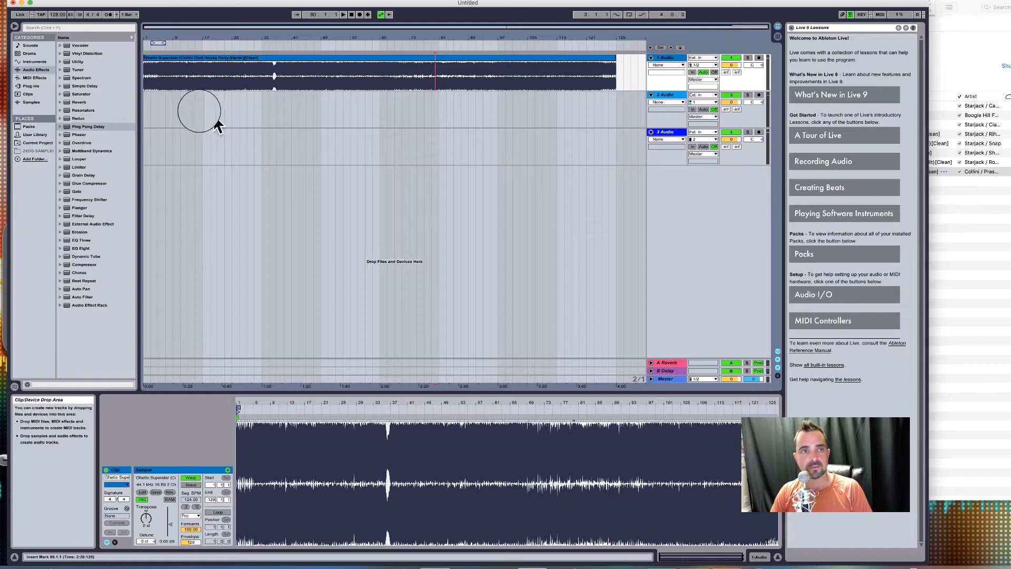
pyautogui.click(970, 237)
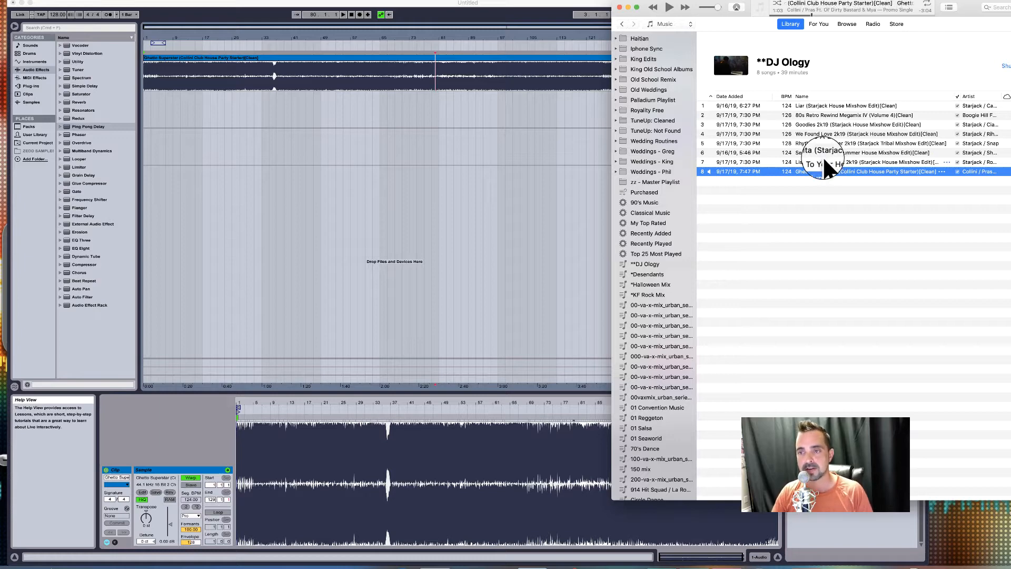
pyautogui.click(822, 152)
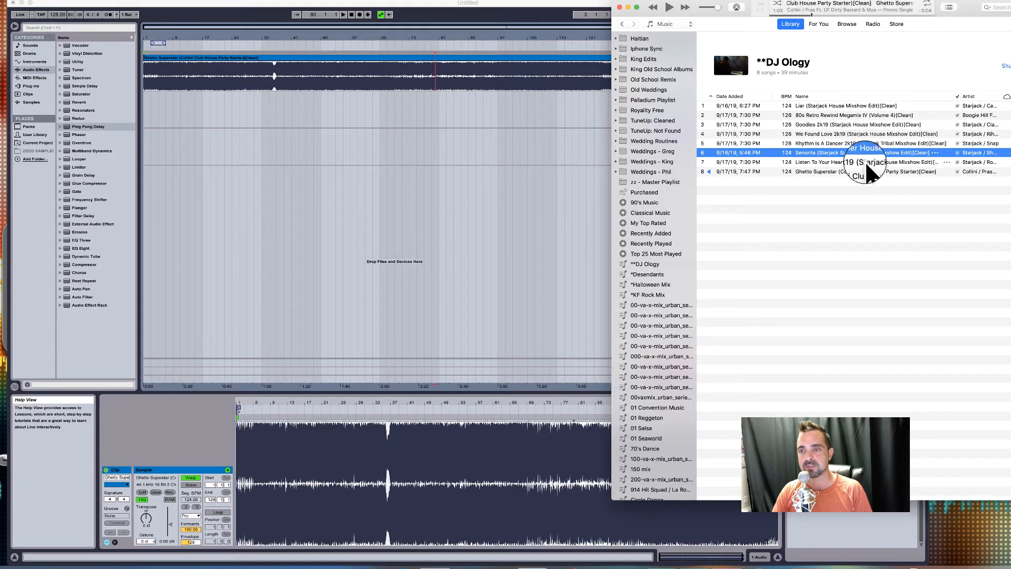
pyautogui.moveTo(820, 150); pyautogui.dragTo(572, 105)
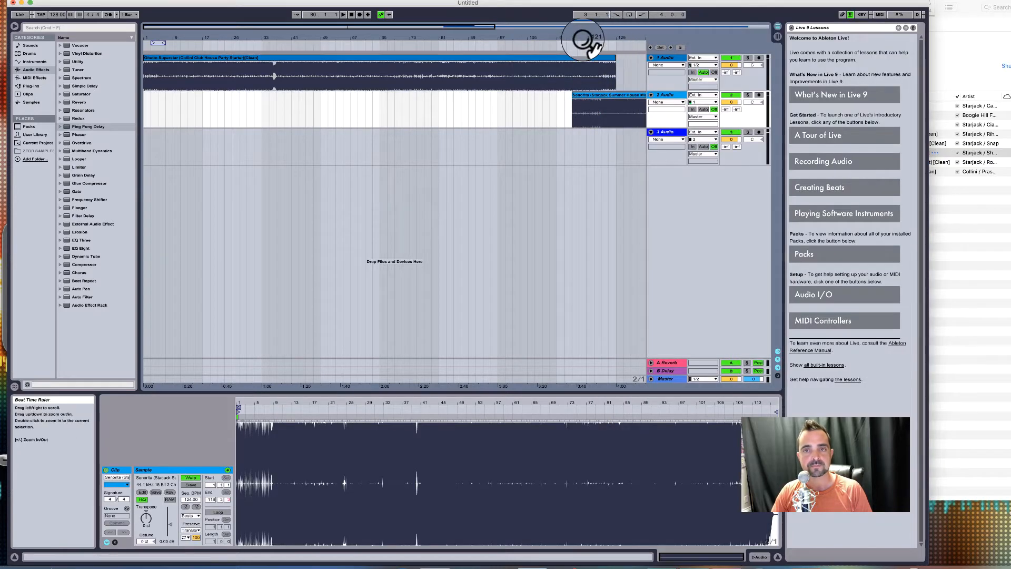
# - Move the Senorita clip on track 2 Audio to start at 125.1.1 and play the transition out of Ghetto Superstar
pyautogui.moveTo(583, 40); pyautogui.dragTo(391, 40)
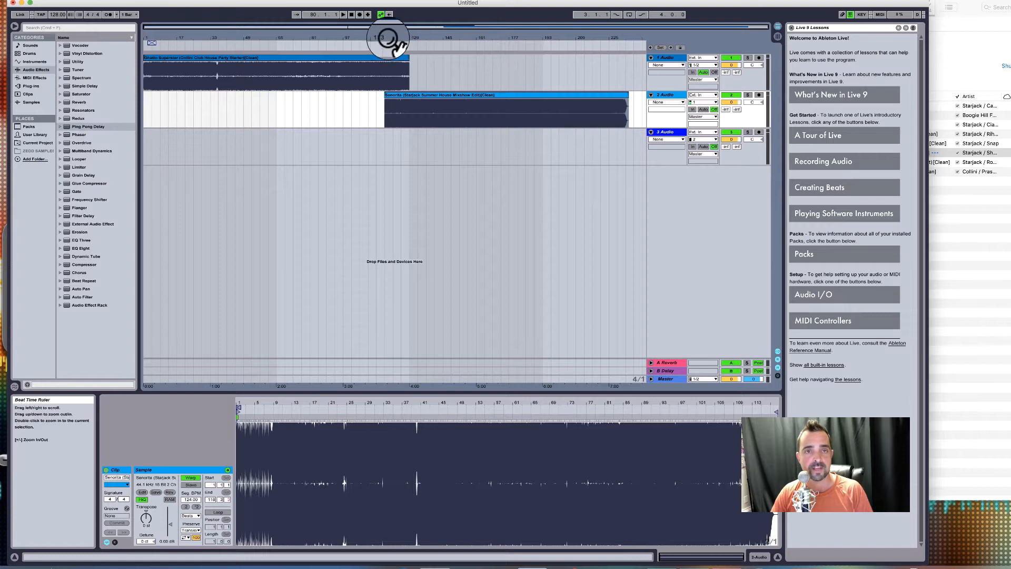
pyautogui.moveTo(389, 40); pyautogui.dragTo(391, 66)
pyautogui.moveTo(471, 58); pyautogui.dragTo(557, 69)
pyautogui.moveTo(415, 94); pyautogui.dragTo(453, 106)
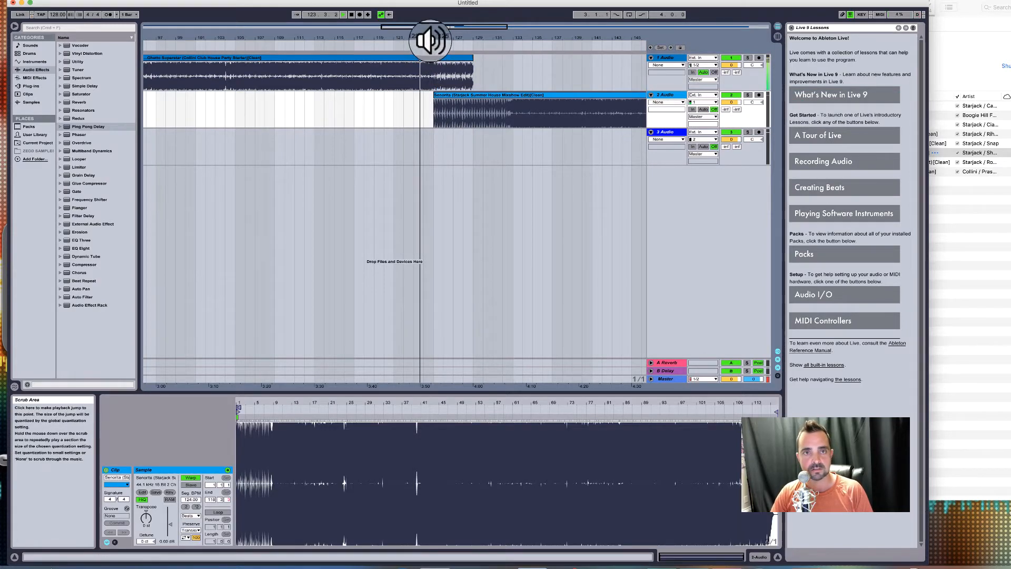
pyautogui.moveTo(434, 38); pyautogui.dragTo(433, 41)
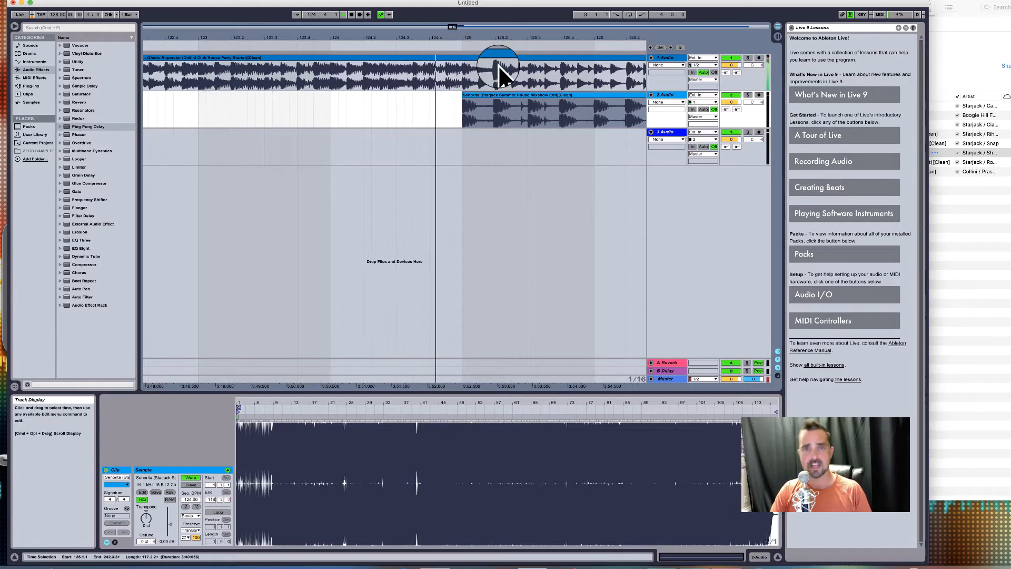
# - Replay the transition from just before bar 125, where Senorita enters under Ghetto Superstar
pyautogui.moveTo(470, 38); pyautogui.dragTo(468, 60)
pyautogui.press('space')
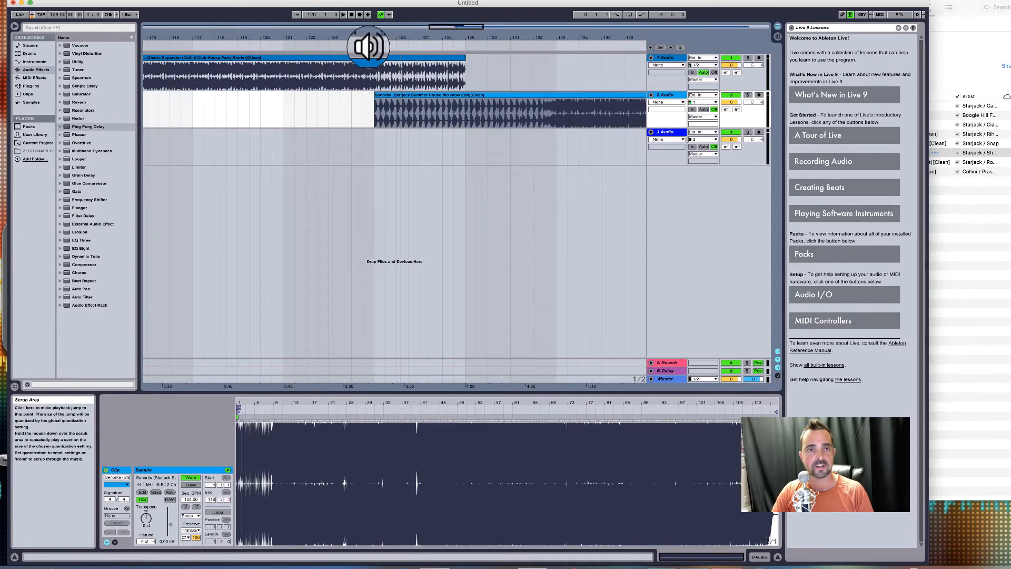
pyautogui.click(369, 46)
pyautogui.press('space')
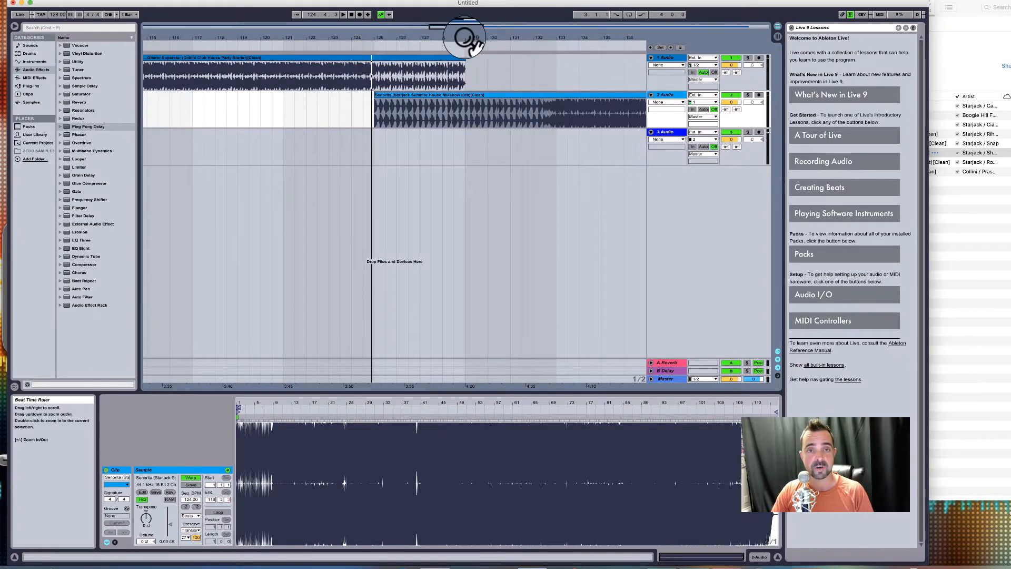
# - Split the Senorita clip on track 2 Audio at 129.1.1, where Ghetto Superstar ends
pyautogui.moveTo(463, 40); pyautogui.dragTo(286, 55)
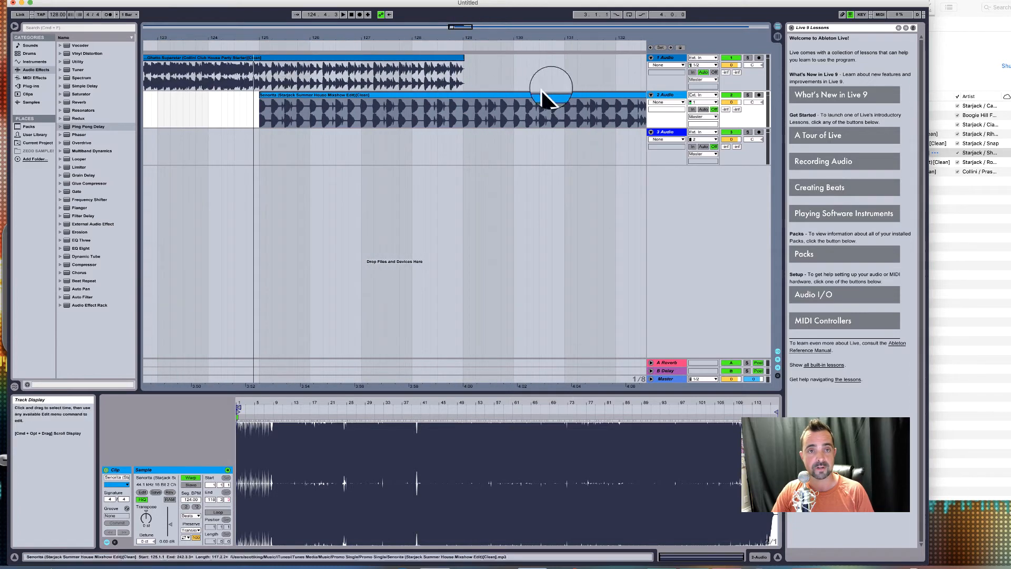
pyautogui.click(457, 110)
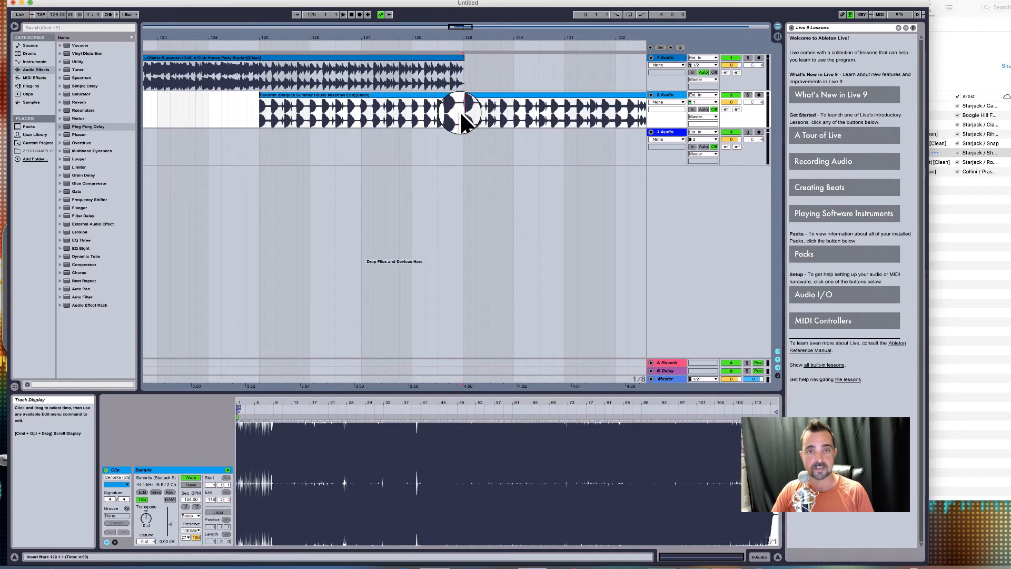
pyautogui.press('super+e')
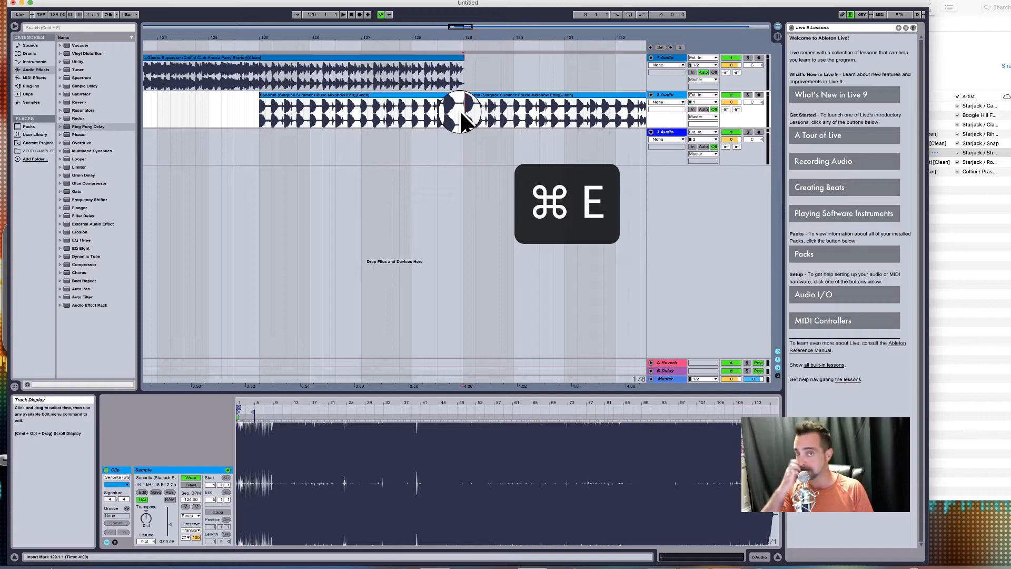
# - Move the second part of the split Senorita clip to 125.1.1, replacing its first four bars, and play the transition
pyautogui.moveTo(468, 38)
pyautogui.mouseDown()
pyautogui.moveTo(469, 3)
pyautogui.moveTo(469, 32)
pyautogui.mouseUp()
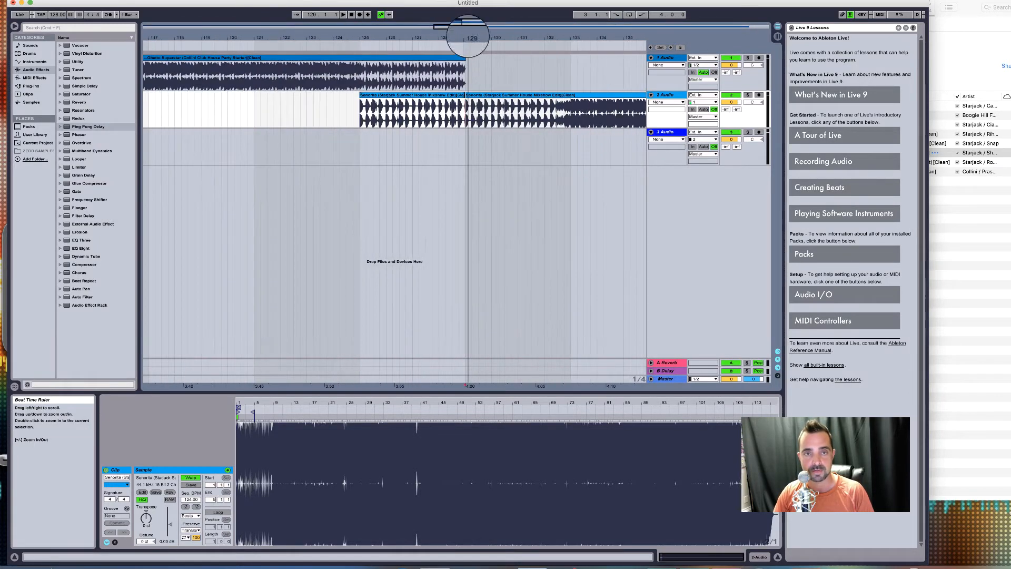
pyautogui.moveTo(484, 95); pyautogui.dragTo(383, 100)
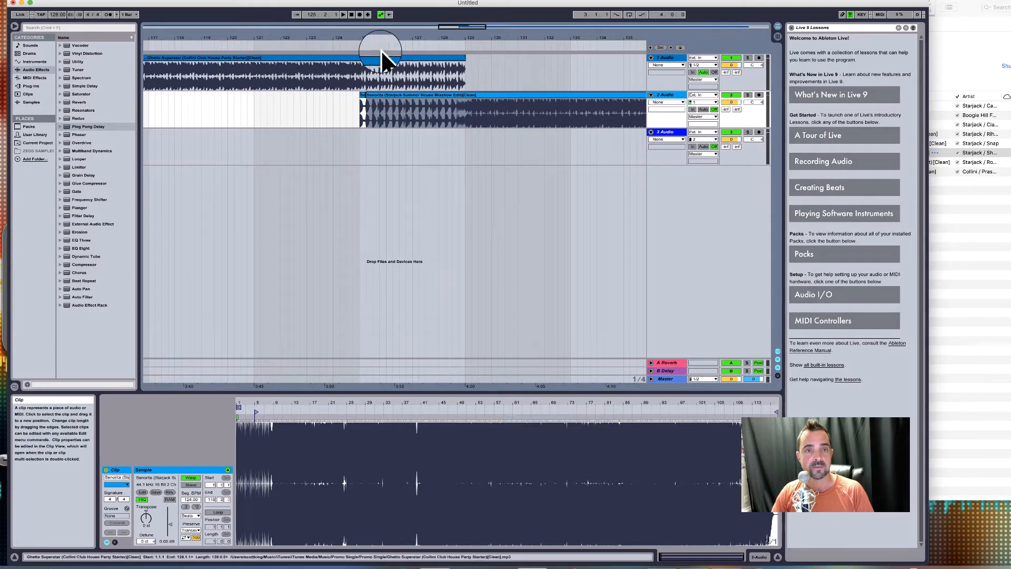
pyautogui.moveTo(362, 35); pyautogui.dragTo(364, 42)
pyautogui.moveTo(379, 95); pyautogui.dragTo(360, 97)
pyautogui.moveTo(345, 40); pyautogui.dragTo(346, 37)
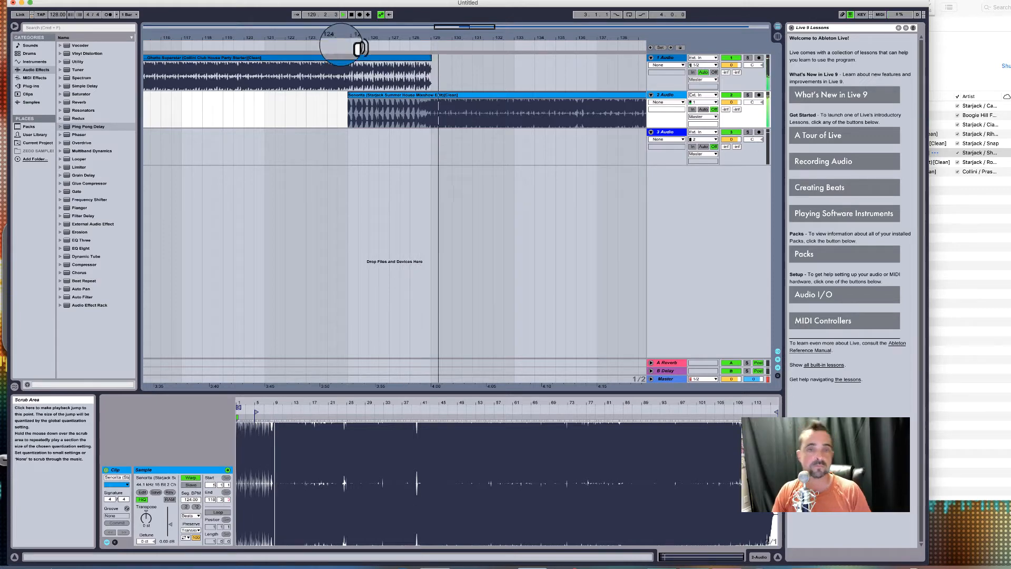
pyautogui.press('space')
# - Search the browser for "auto" and add an Auto Filter to 2 Audio and another to 1 Audio
pyautogui.moveTo(371, 38); pyautogui.dragTo(371, 38)
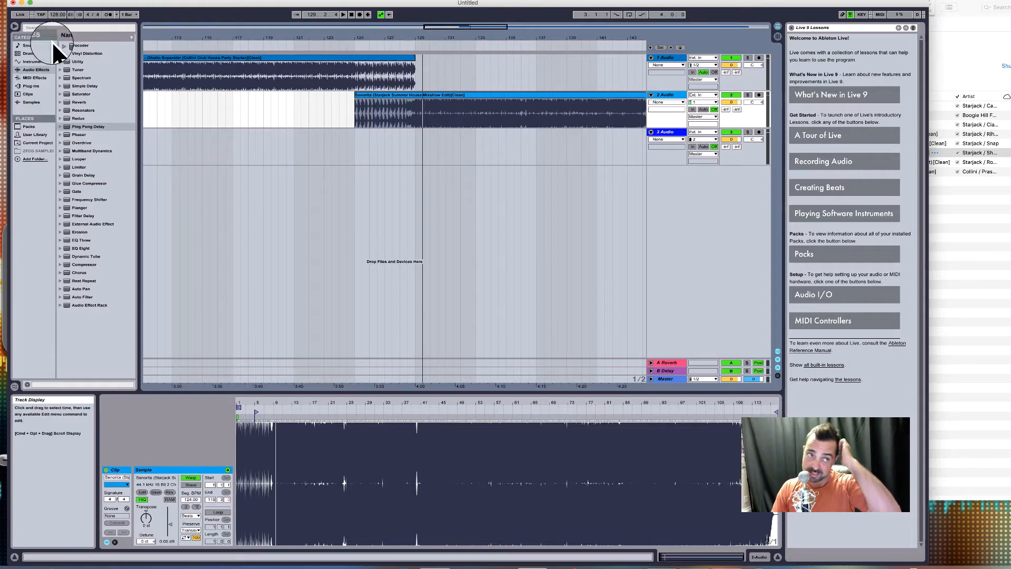
pyautogui.click(46, 26)
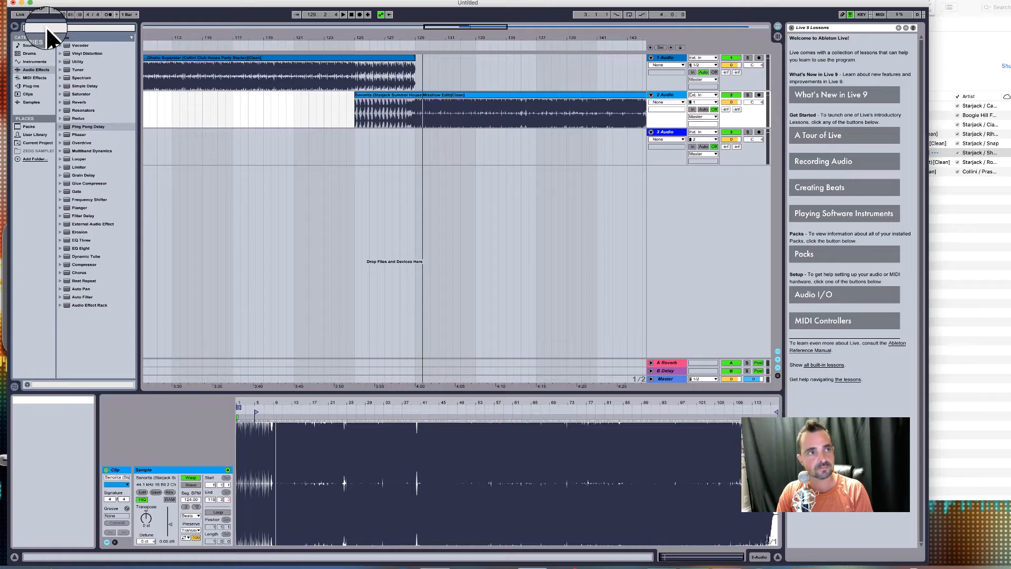
pyautogui.write('auto')
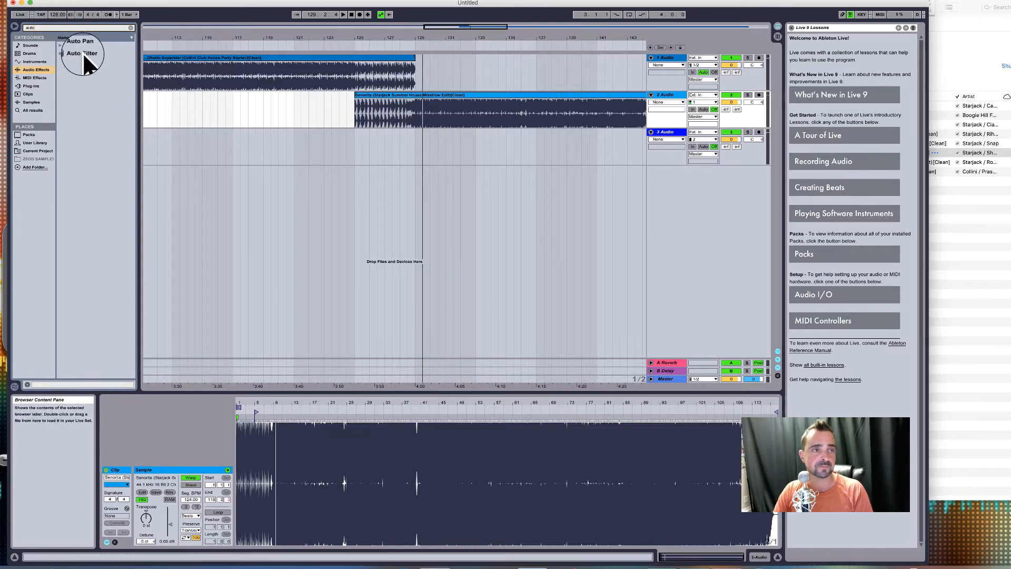
pyautogui.moveTo(82, 53); pyautogui.dragTo(677, 96)
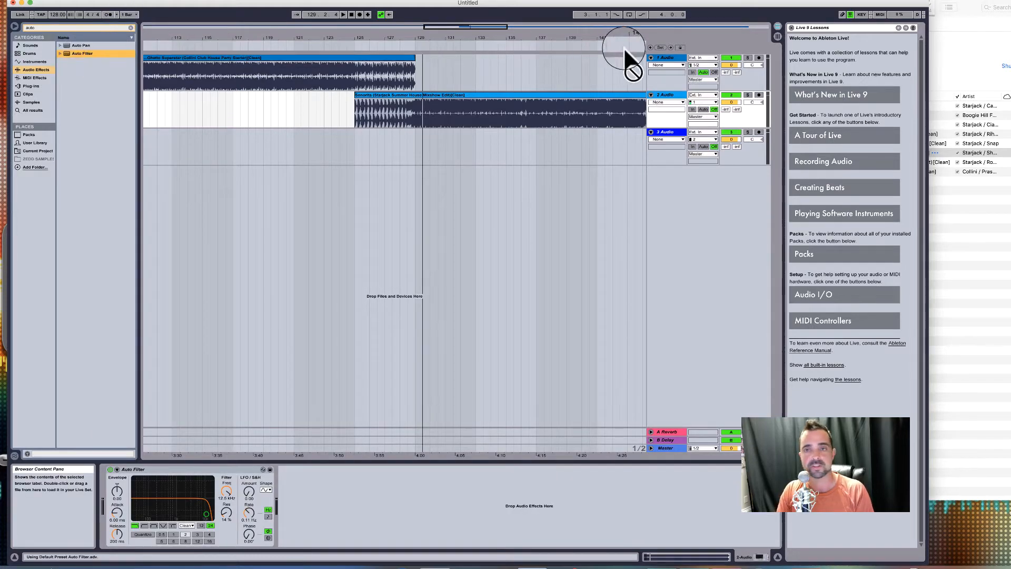
pyautogui.click(669, 59)
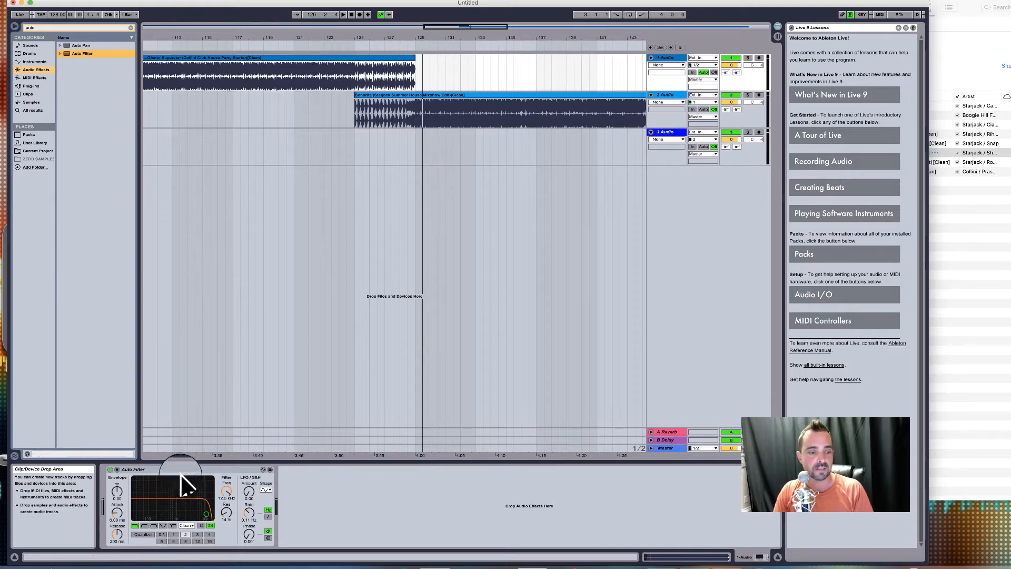
# - Set the Auto Filter on 1 Audio to highpass with a cutoff of about 107 Hz and switch the device off
pyautogui.click(144, 525)
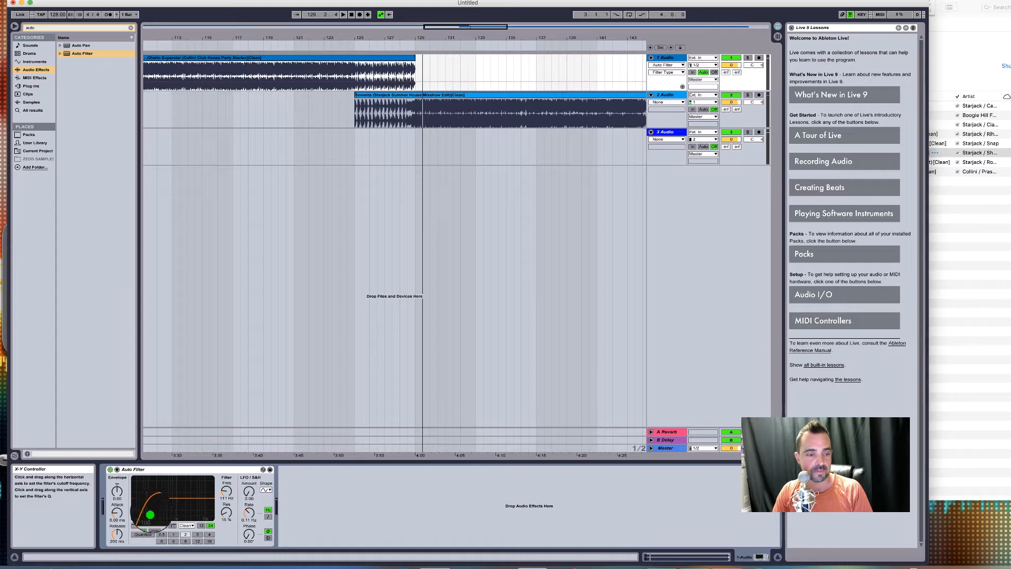
pyautogui.moveTo(151, 511); pyautogui.dragTo(150, 511)
pyautogui.doubleClick(110, 469)
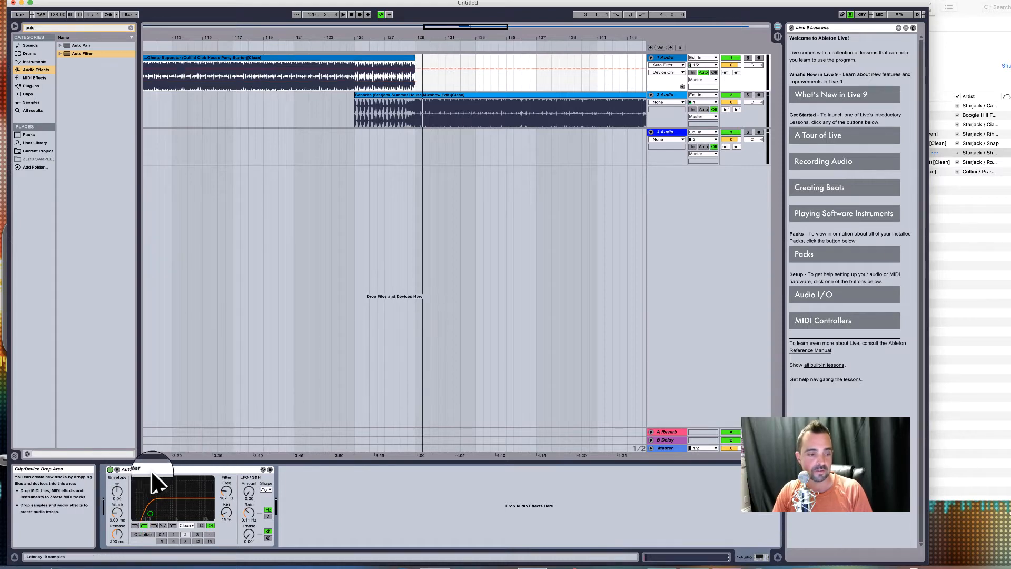
pyautogui.click(110, 470)
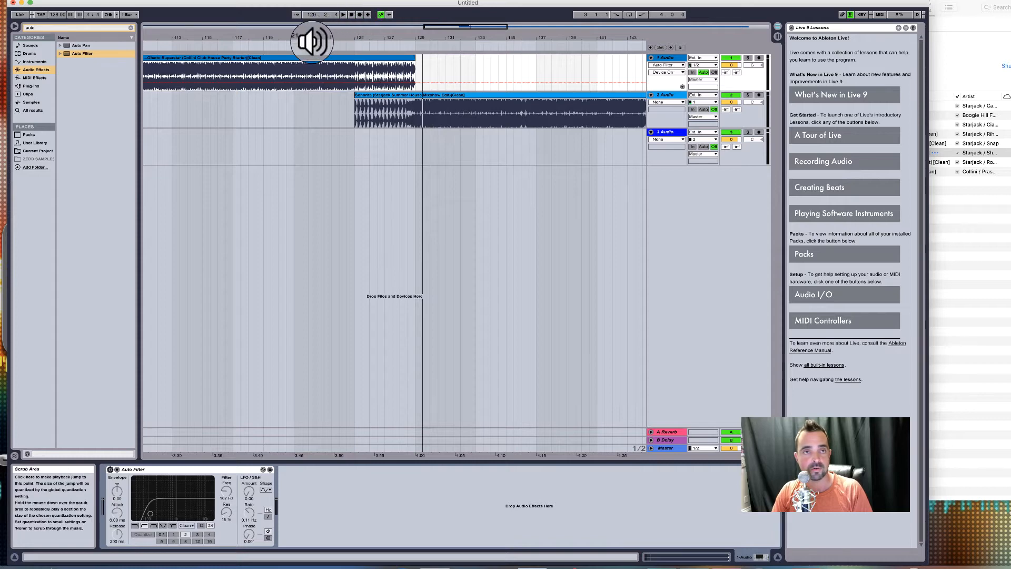
# - Record automation switching on the 1 Audio Auto Filter near bar 125, and extend the on section past the end of Ghetto Superstar
pyautogui.click(359, 14)
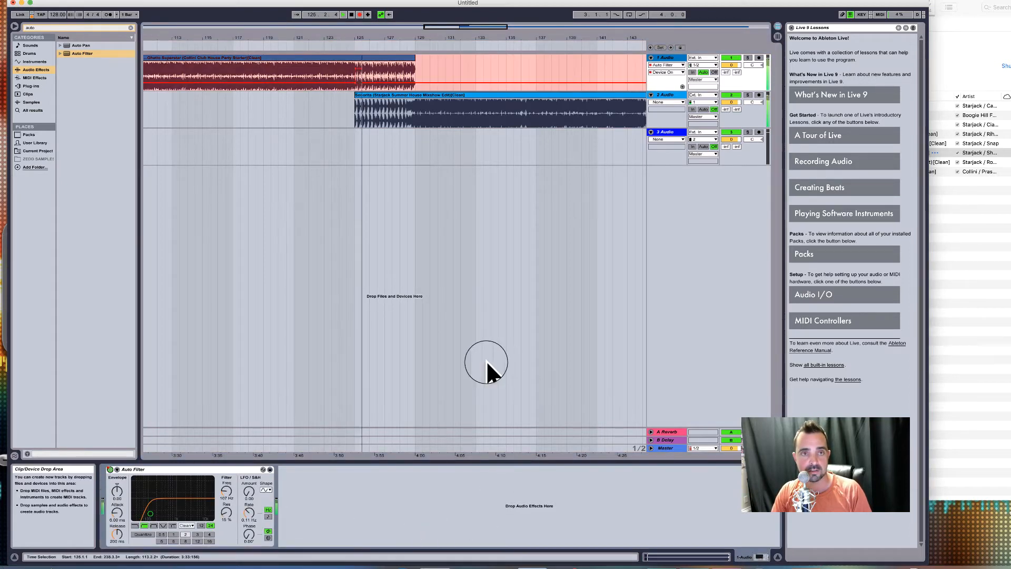
pyautogui.press('space')
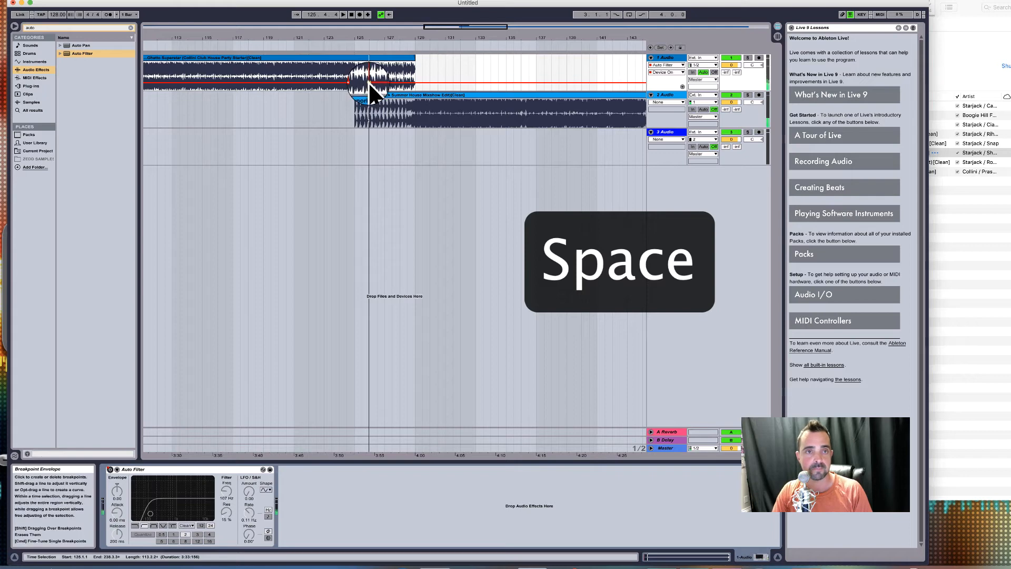
pyautogui.moveTo(369, 82); pyautogui.dragTo(427, 82)
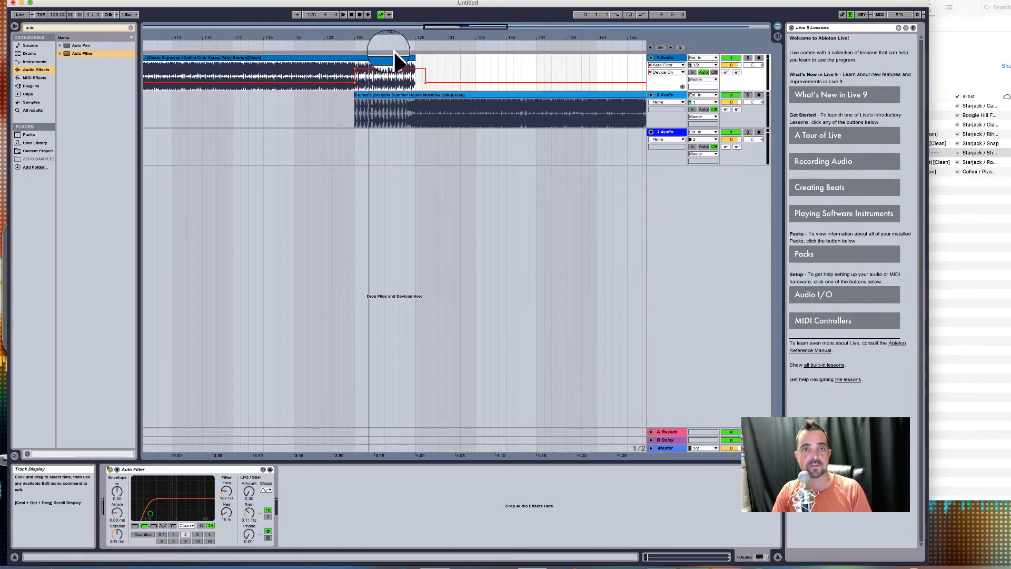
# - Shift the Auto Filter's switch-on automation point to just before bar 125 and play the start of the transition
pyautogui.moveTo(388, 34); pyautogui.dragTo(389, 34)
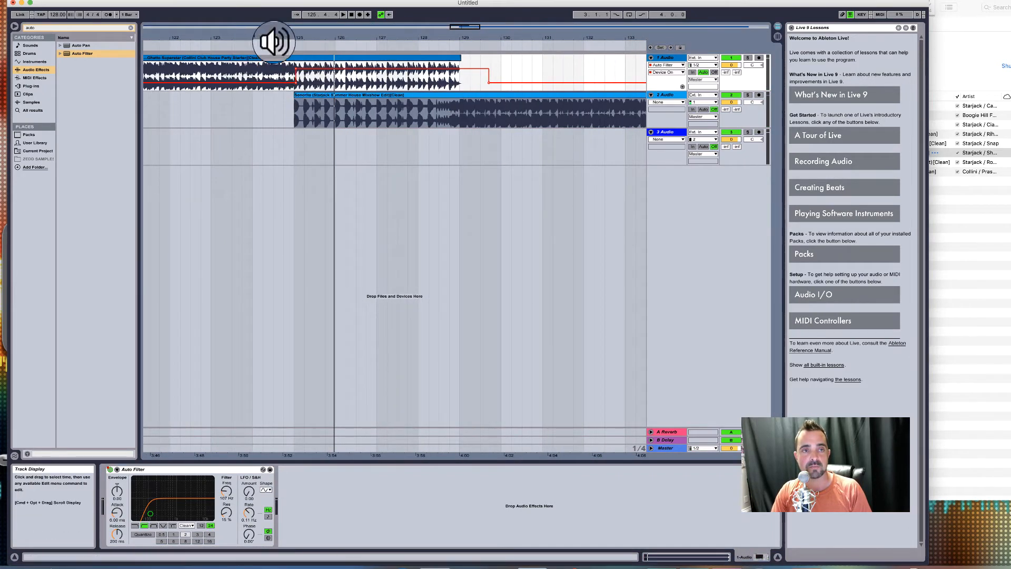
pyautogui.moveTo(292, 38); pyautogui.dragTo(293, 34)
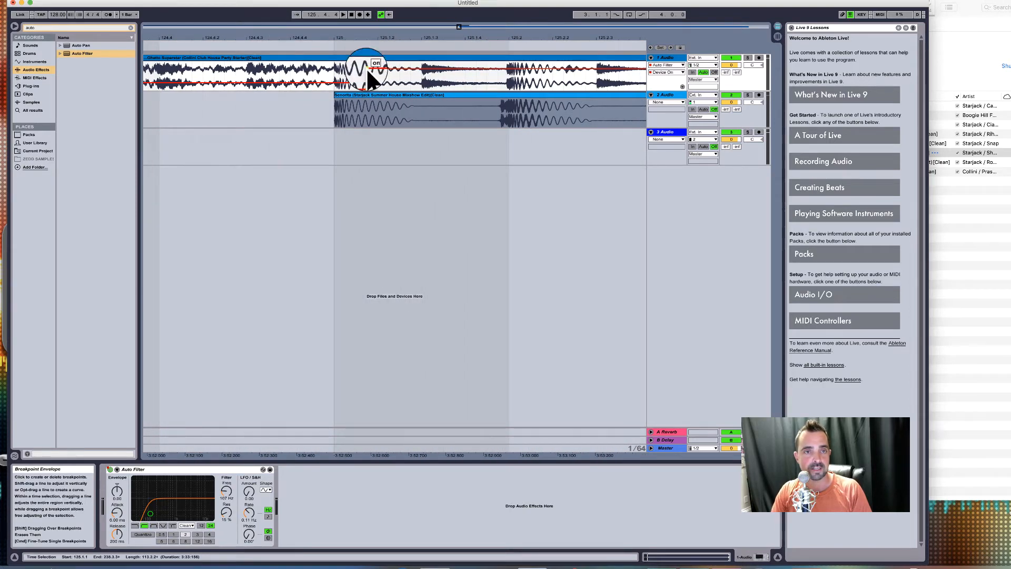
pyautogui.moveTo(366, 82)
pyautogui.mouseDown()
pyautogui.moveTo(334, 82)
pyautogui.moveTo(369, 72)
pyautogui.mouseUp()
pyautogui.click(310, 46)
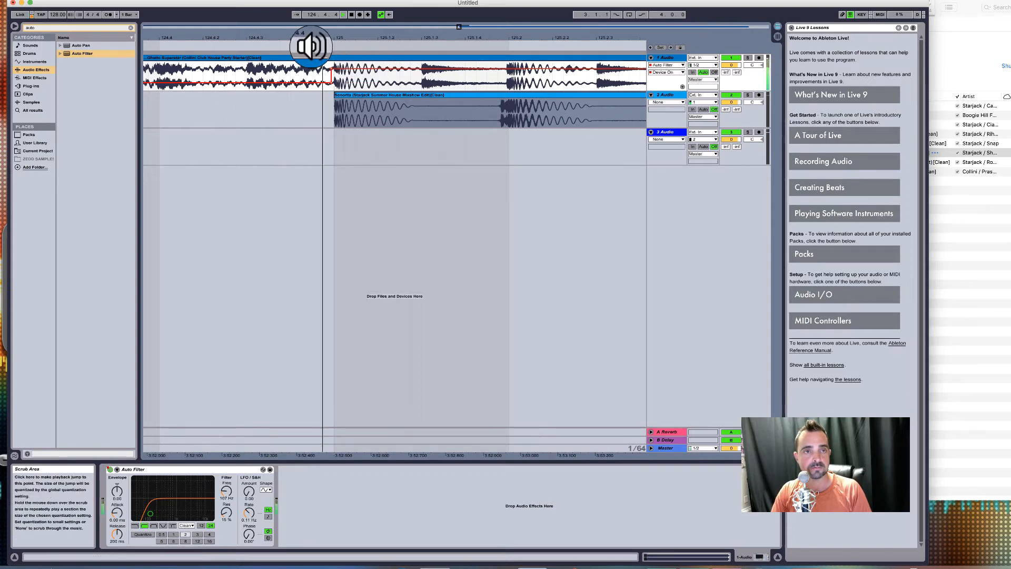
pyautogui.moveTo(328, 38); pyautogui.dragTo(398, 37)
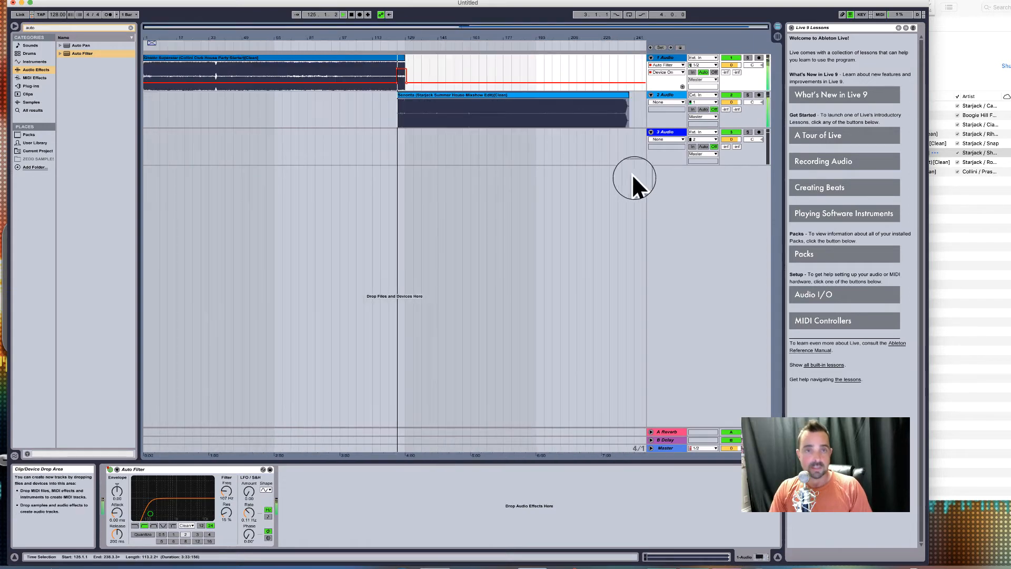
pyautogui.press('space')
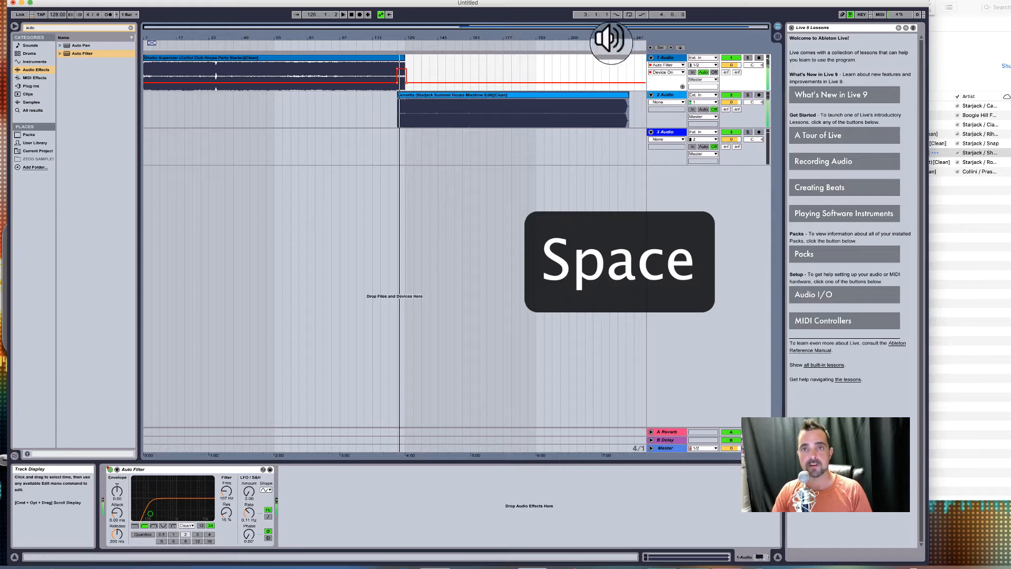
# - Add Rhythm Is A Dancer 2k19 (Starjack Tribal Mixshow Edit) from iTunes to track 3 Audio, starting at 209.1.1
pyautogui.click(949, 224)
pyautogui.click(480, 153)
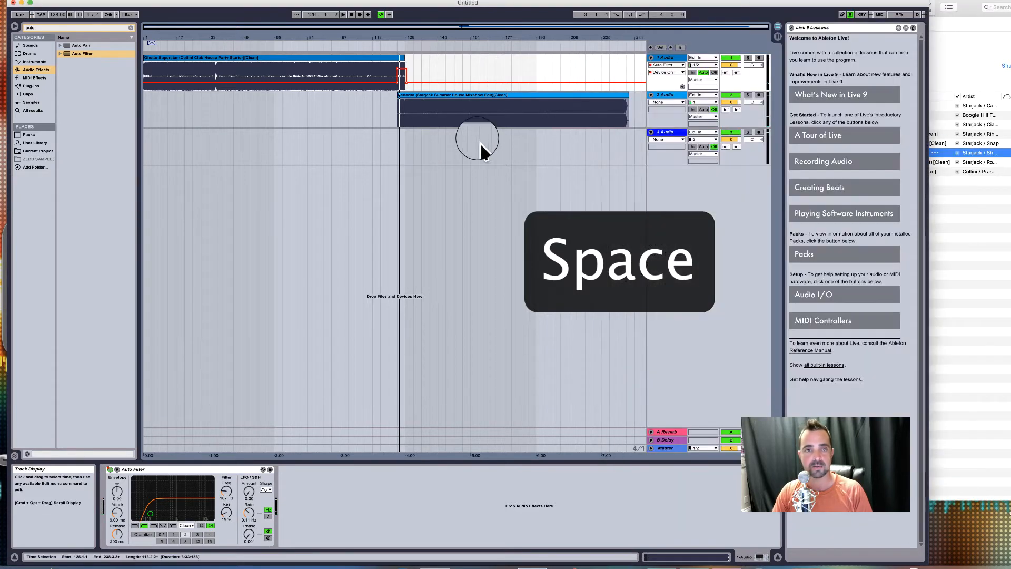
pyautogui.click(982, 191)
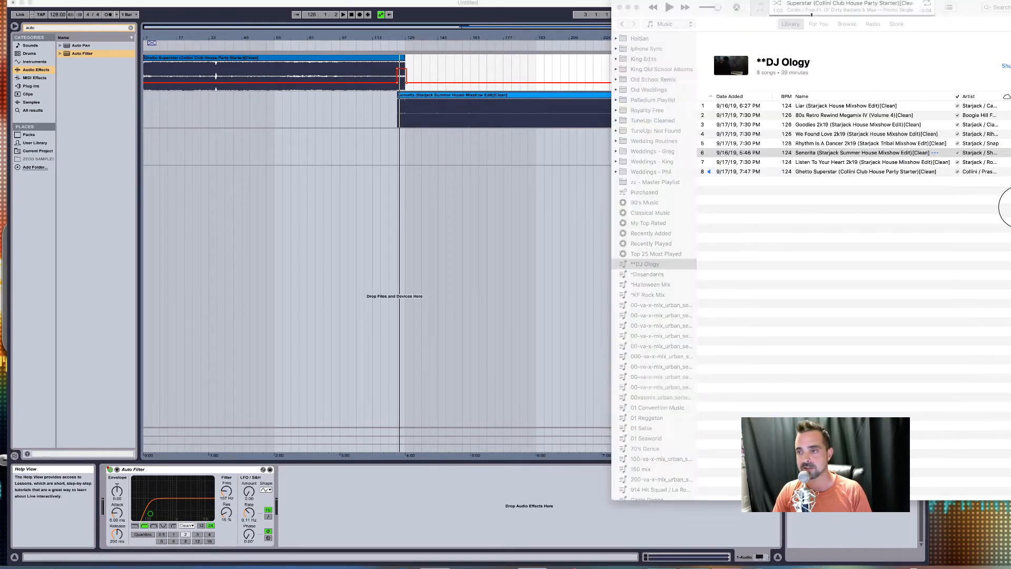
pyautogui.click(734, 162)
pyautogui.click(794, 141)
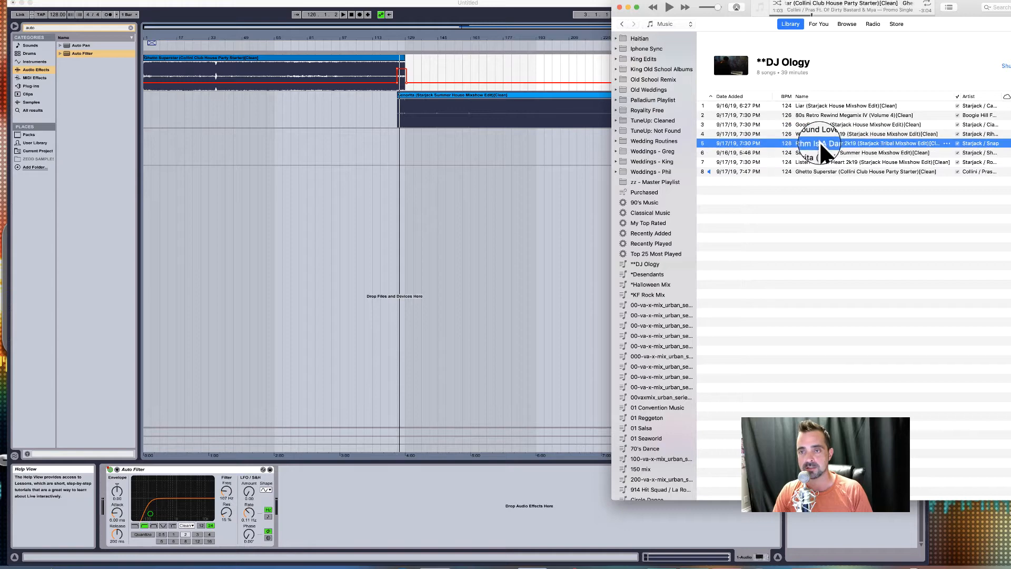
pyautogui.moveTo(819, 141); pyautogui.dragTo(557, 147)
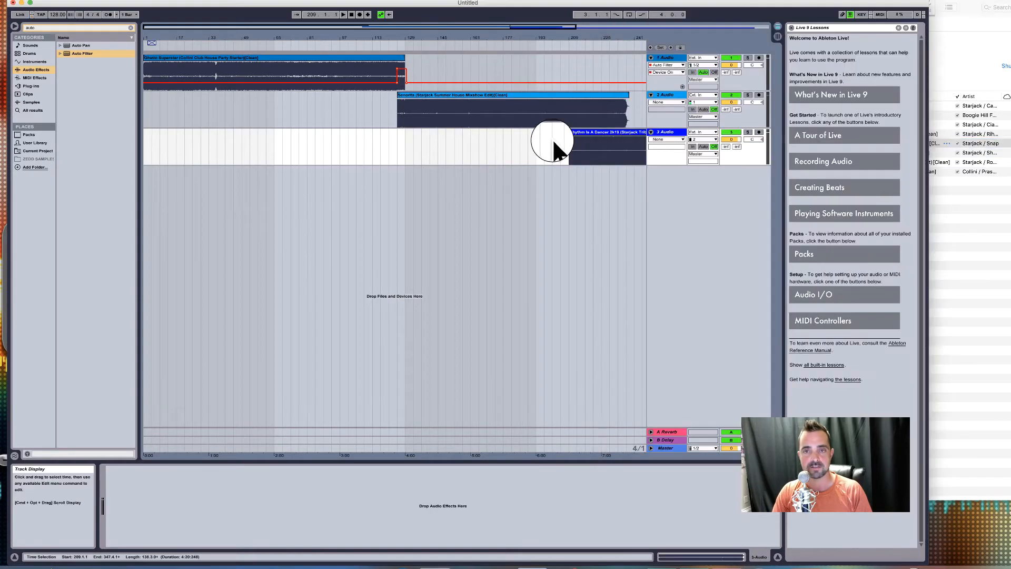
# - Move the Rhythm Is A Dancer clip to start at 229.1.1 and check its first beat against Senorita's waveform
pyautogui.moveTo(495, 142); pyautogui.dragTo(544, 146)
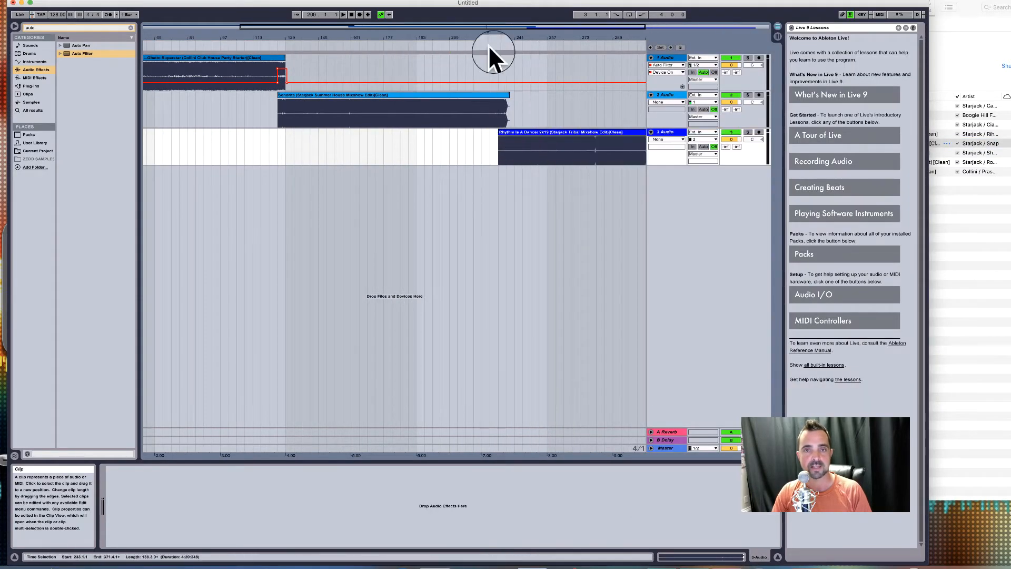
pyautogui.moveTo(496, 42); pyautogui.dragTo(503, 38)
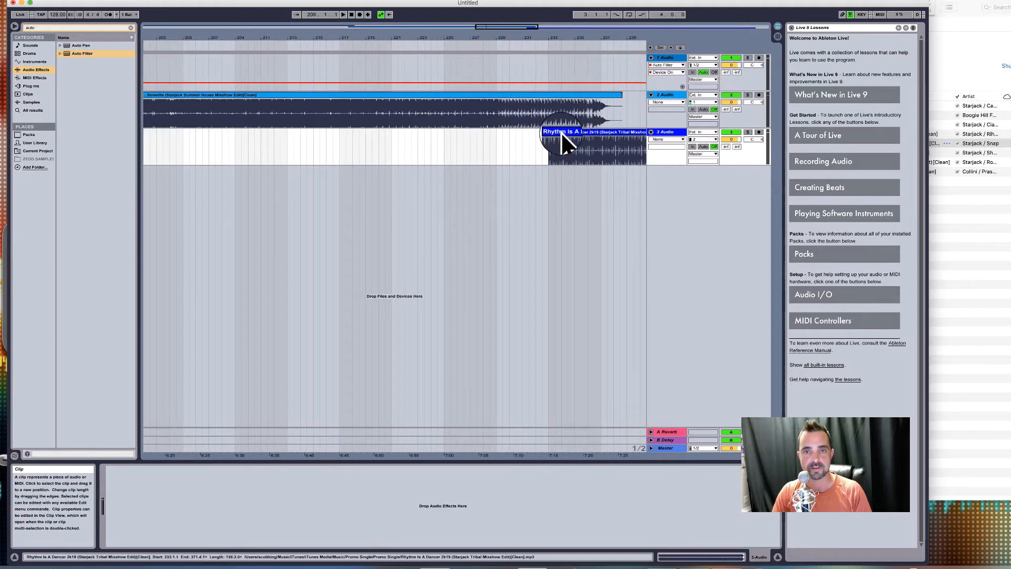
pyautogui.moveTo(561, 133); pyautogui.dragTo(509, 135)
pyautogui.moveTo(501, 38); pyautogui.dragTo(501, 113)
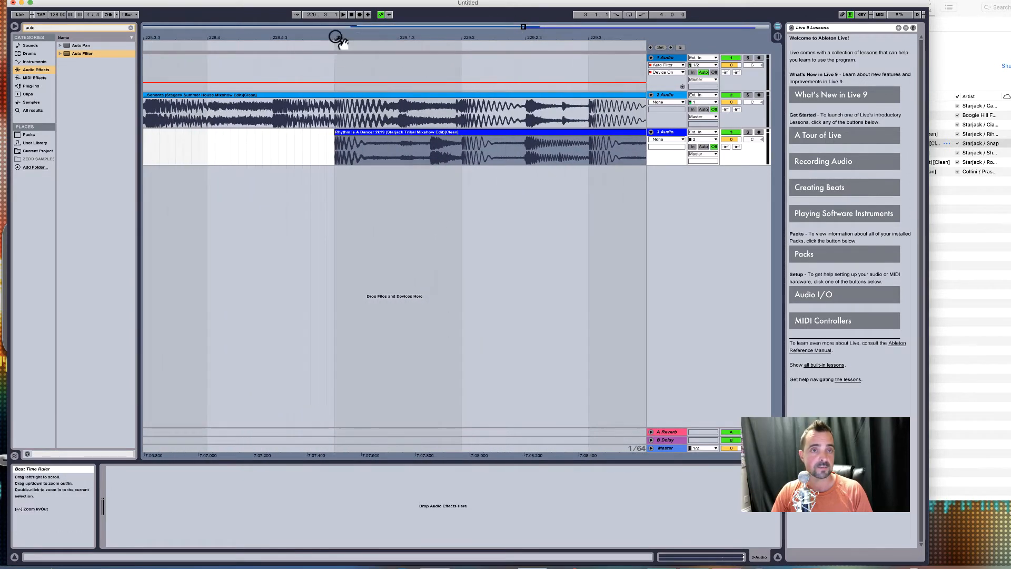
pyautogui.moveTo(333, 37); pyautogui.dragTo(333, 69)
pyautogui.click(322, 108)
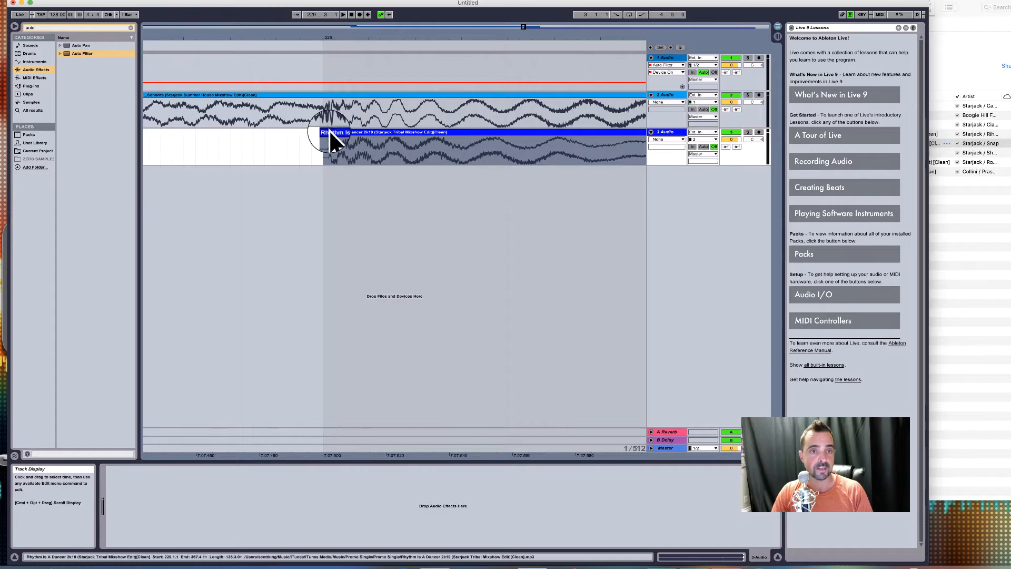
pyautogui.click(328, 139)
# - Set the Senorita clip's warp mode to Complex Pro and open the Rhythm Is A Dancer clip's sample settings
pyautogui.click(315, 94)
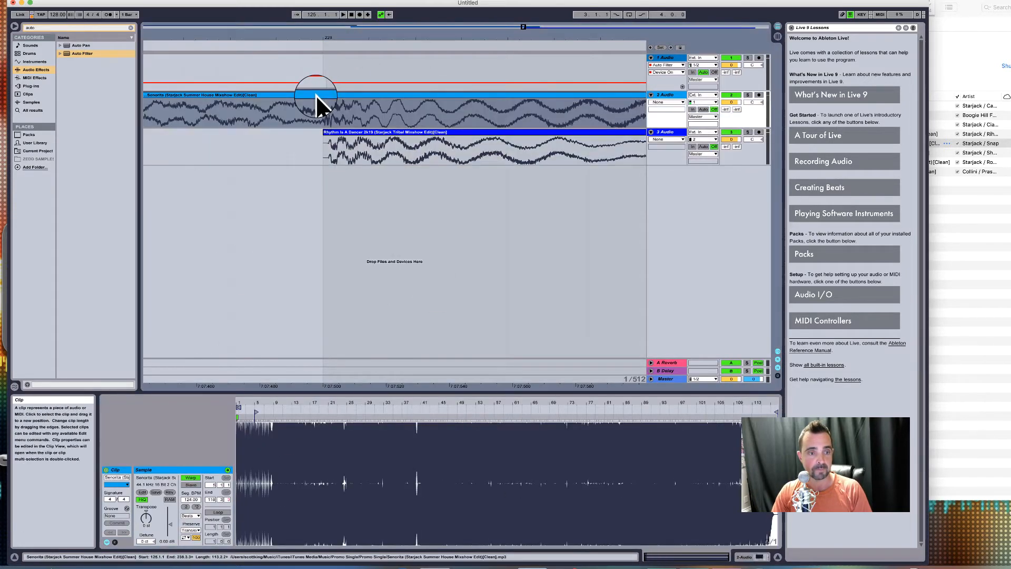
pyautogui.click(195, 515)
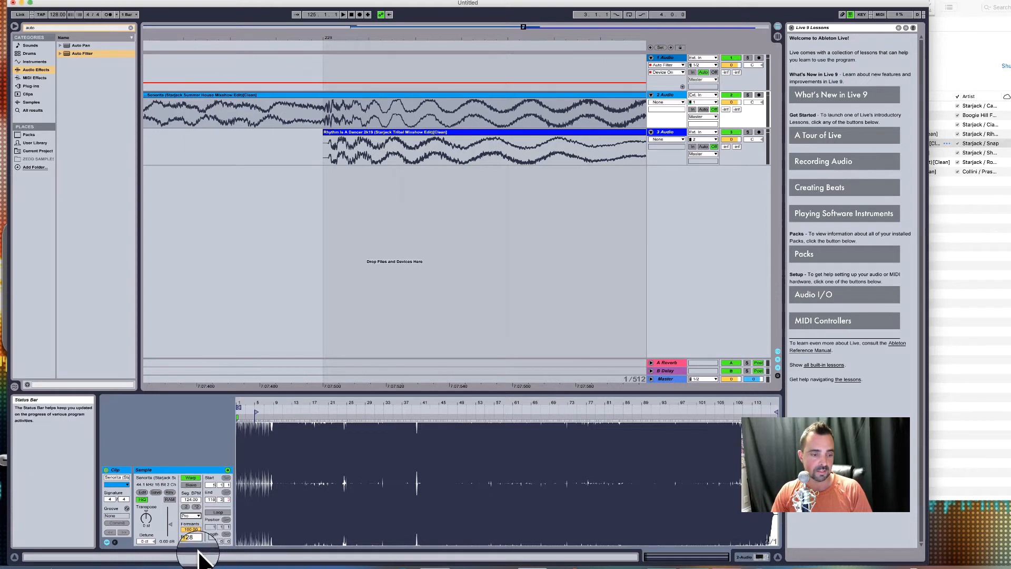
pyautogui.click(363, 131)
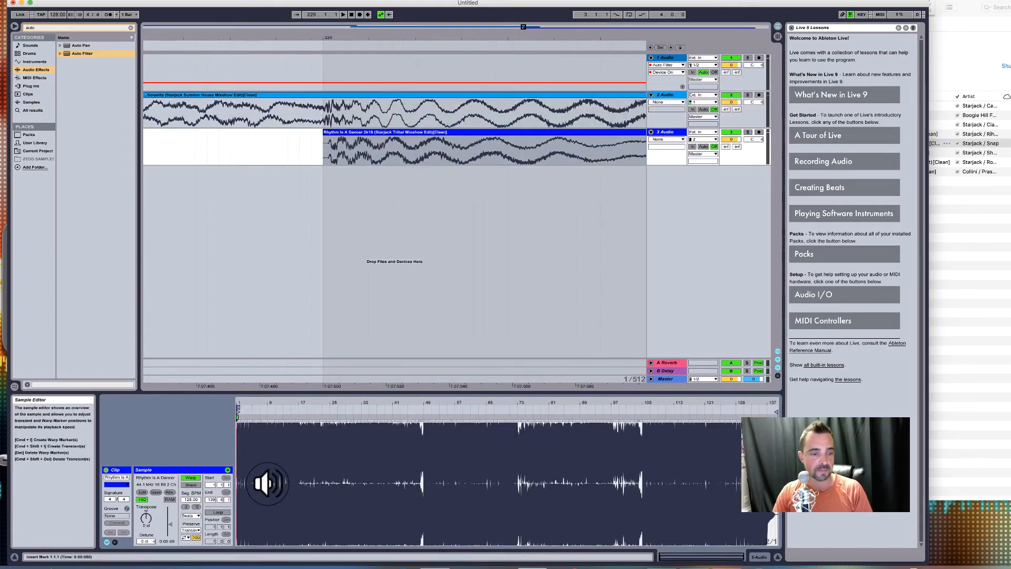
# - Set the Rhythm Is A Dancer clip's warp mode to Complex Pro and apply Warp From Here (Straight) at its first transient
pyautogui.click(192, 516)
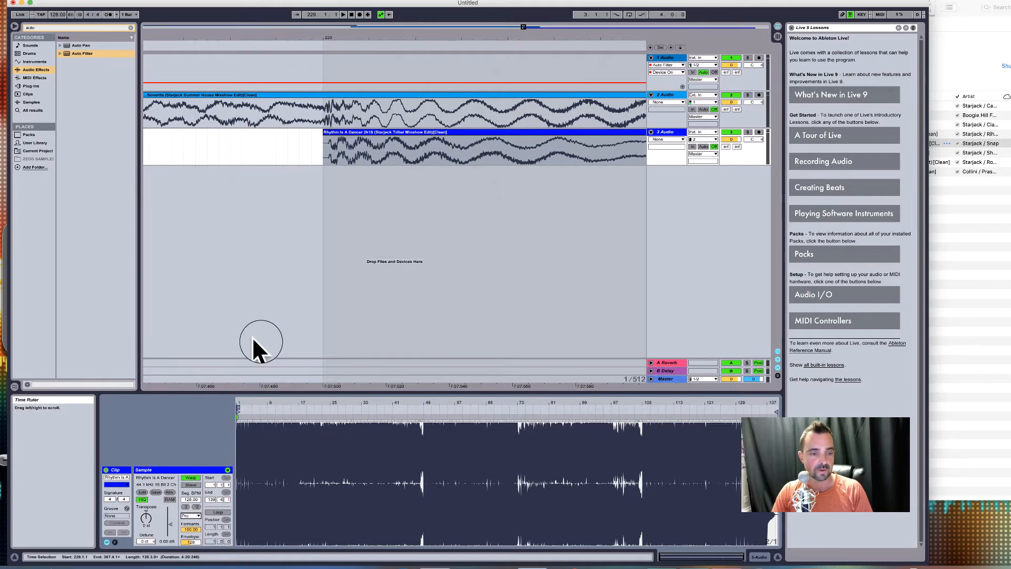
pyautogui.moveTo(247, 400); pyautogui.dragTo(247, 473)
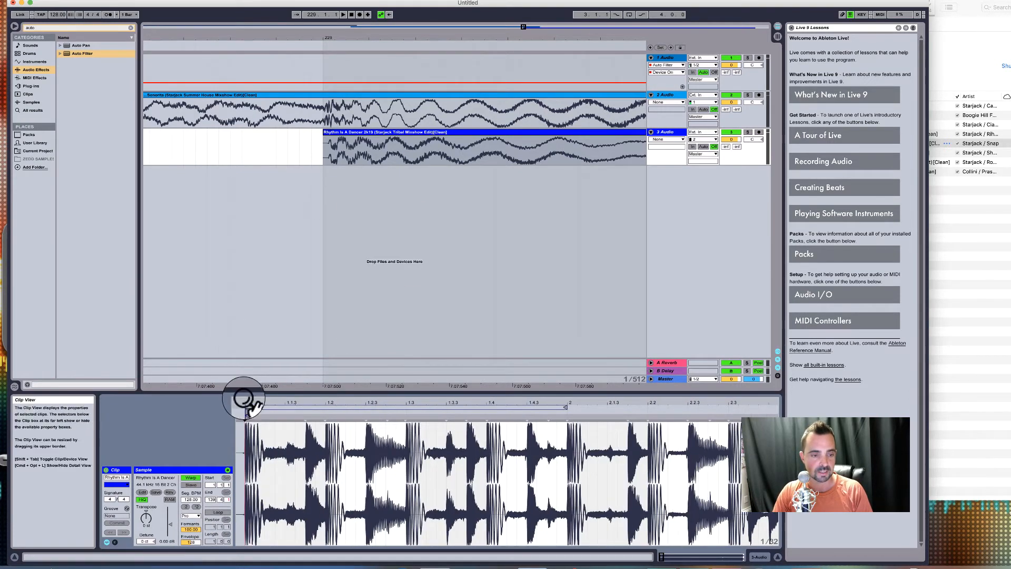
pyautogui.moveTo(245, 399); pyautogui.dragTo(246, 424)
pyautogui.hscroll(-3, 298, 498)
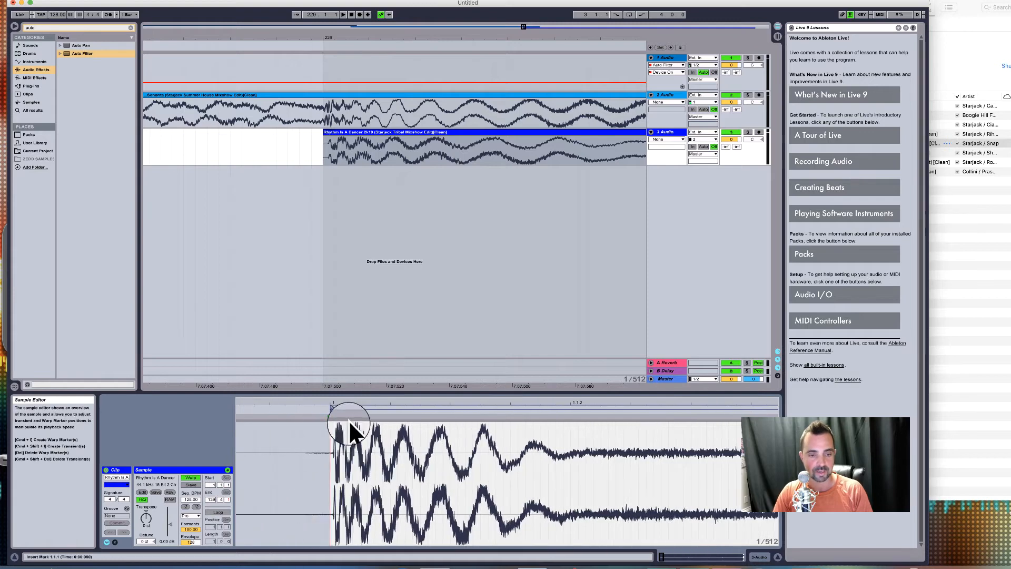
pyautogui.moveTo(339, 408)
pyautogui.mouseDown()
pyautogui.moveTo(320, 452)
pyautogui.moveTo(323, 420)
pyautogui.moveTo(306, 420)
pyautogui.moveTo(329, 384)
pyautogui.moveTo(269, 348)
pyautogui.mouseUp()
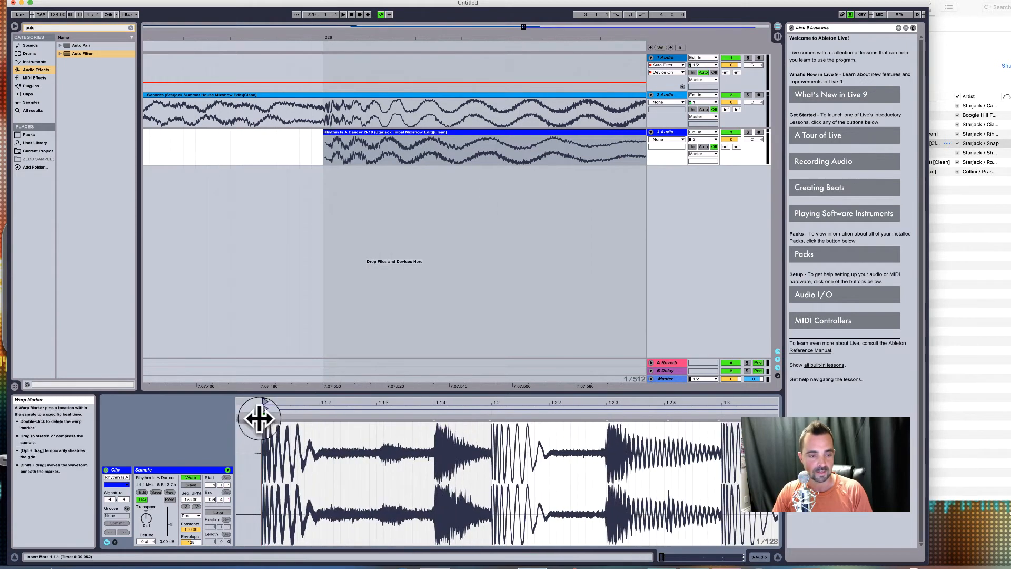
pyautogui.rightClick(261, 418)
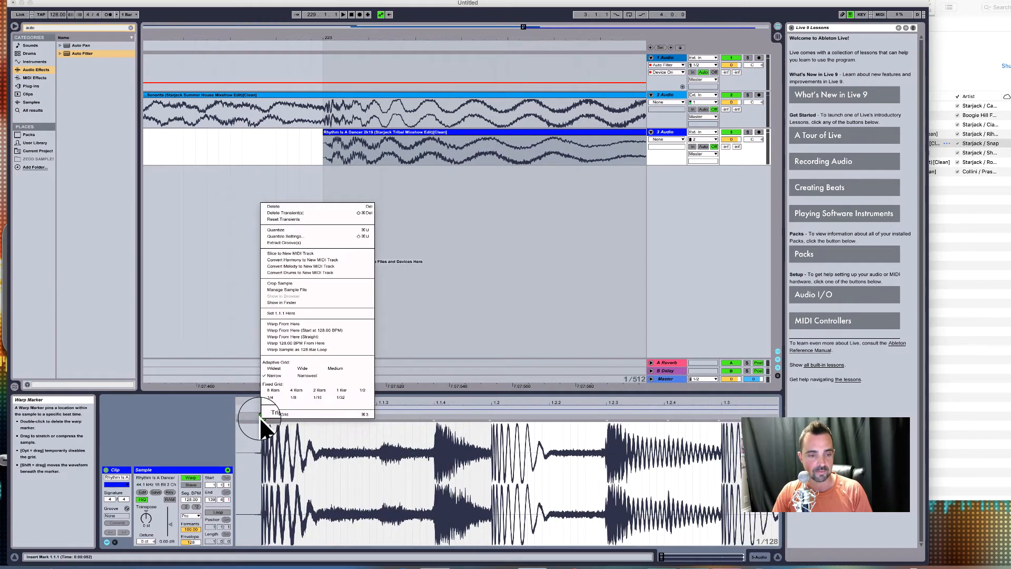
pyautogui.click(335, 336)
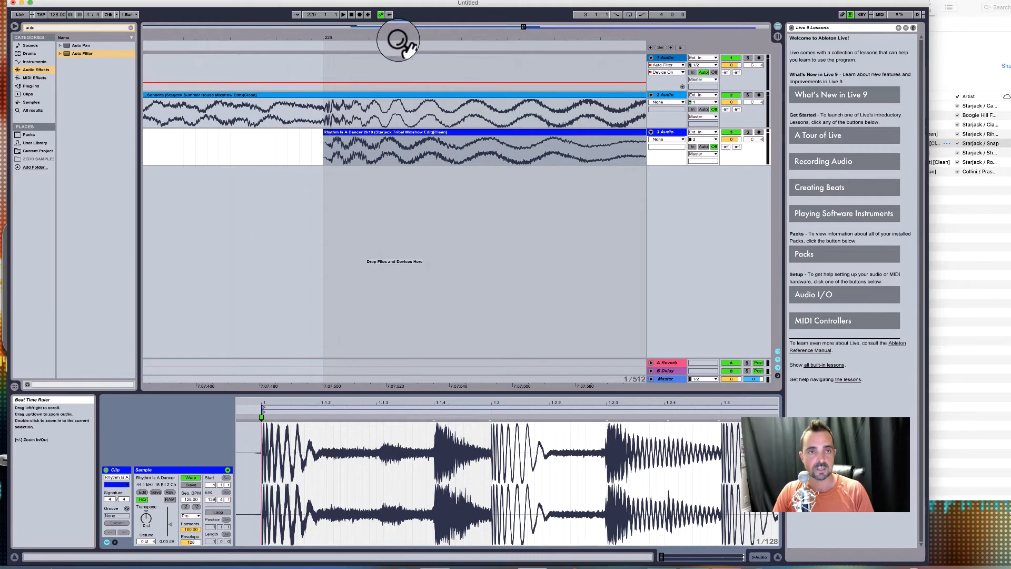
# - Play the overlap from just before bar 229 to check that Senorita and Rhythm Is A Dancer stay in time
pyautogui.moveTo(398, 40); pyautogui.dragTo(379, 40)
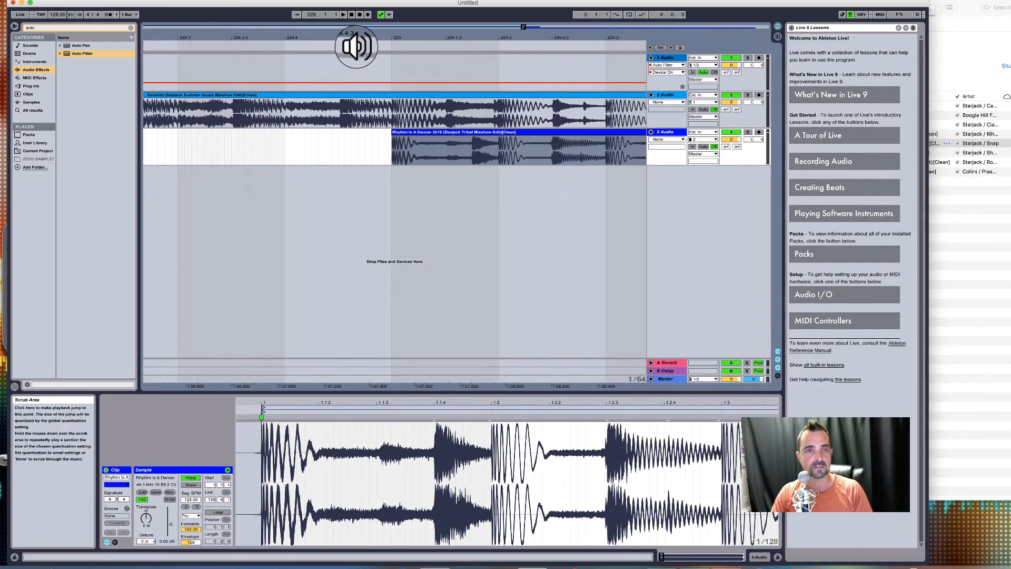
pyautogui.click(356, 47)
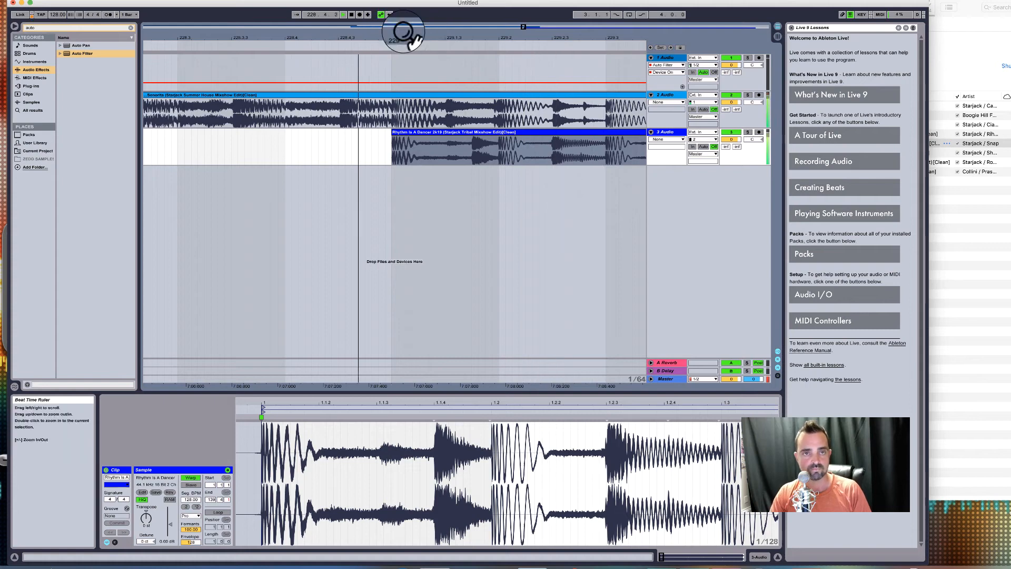
pyautogui.moveTo(405, 37); pyautogui.dragTo(404, 10)
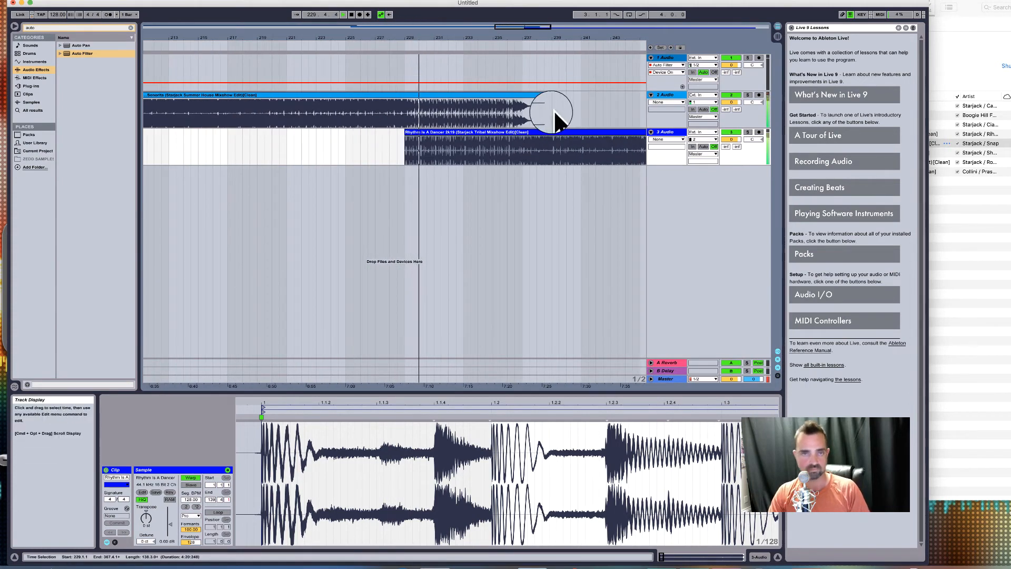
# - Put a high-pass Auto Filter on the Senorita track at 107 Hz with 20% resonance, and deactivate it
pyautogui.click(669, 94)
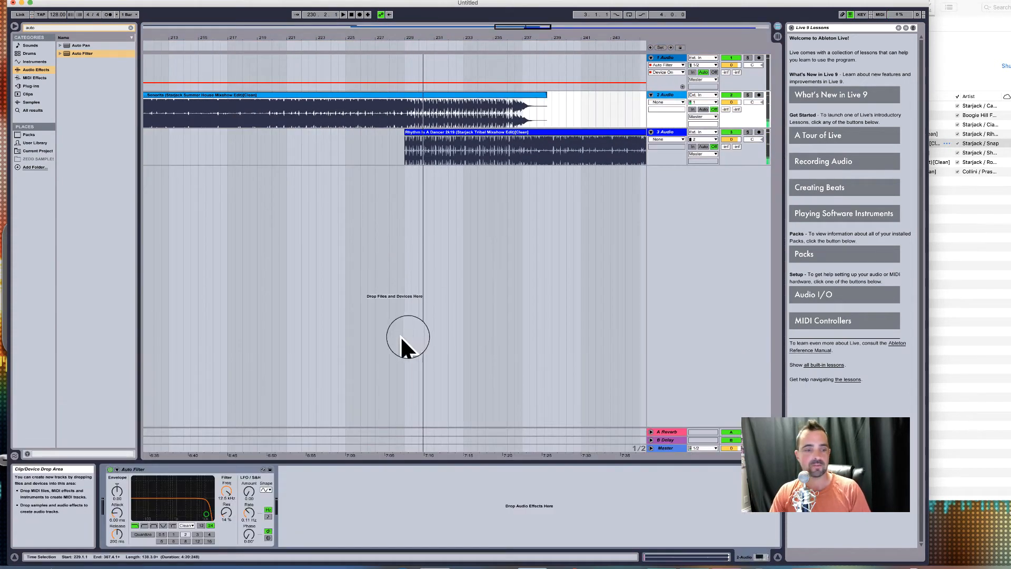
pyautogui.click(144, 526)
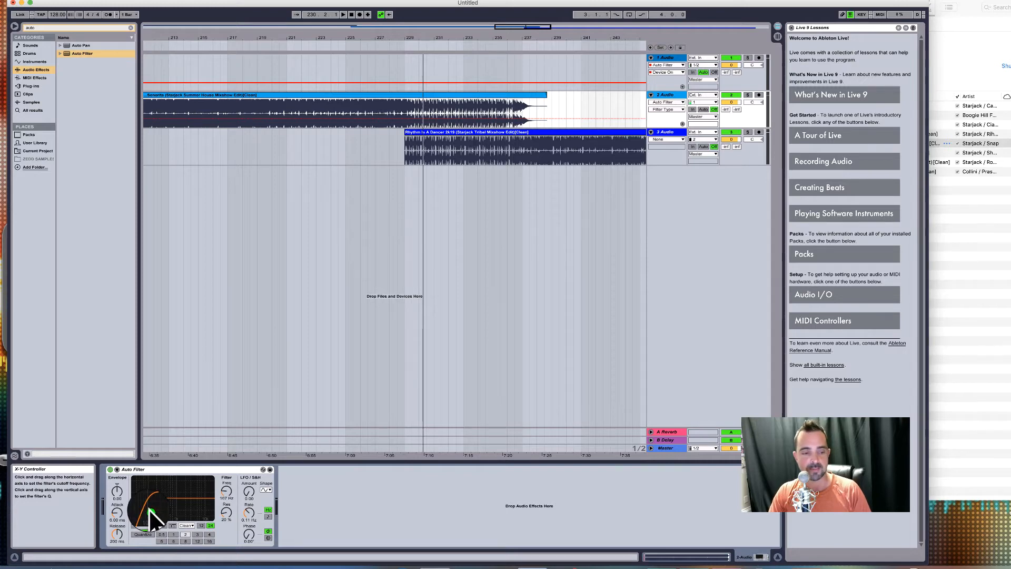
pyautogui.click(110, 469)
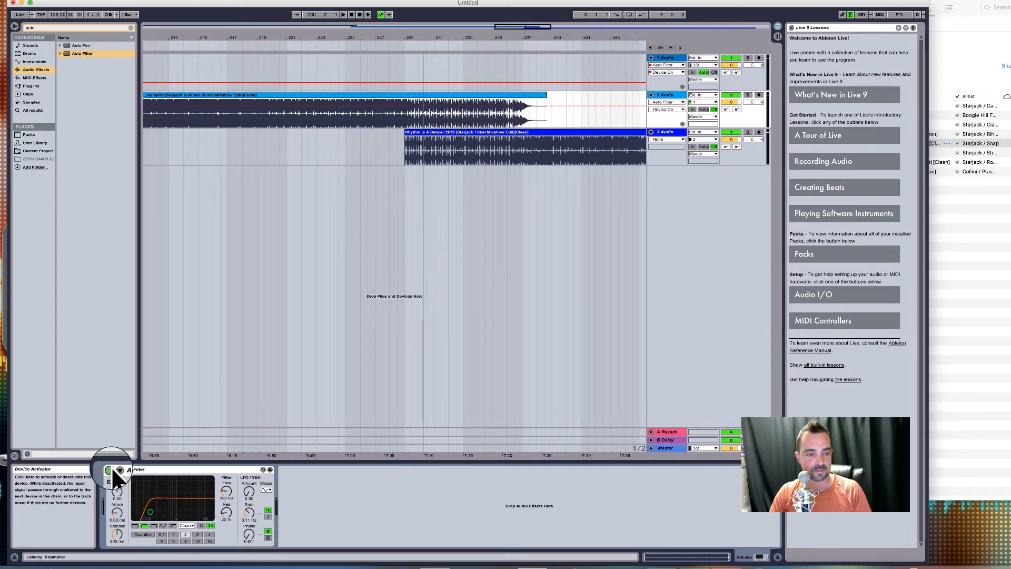
# - Record automation that switches on the Senorita track's Auto Filter as Rhythm Is A Dancer comes in
pyautogui.click(395, 46)
pyautogui.click(360, 14)
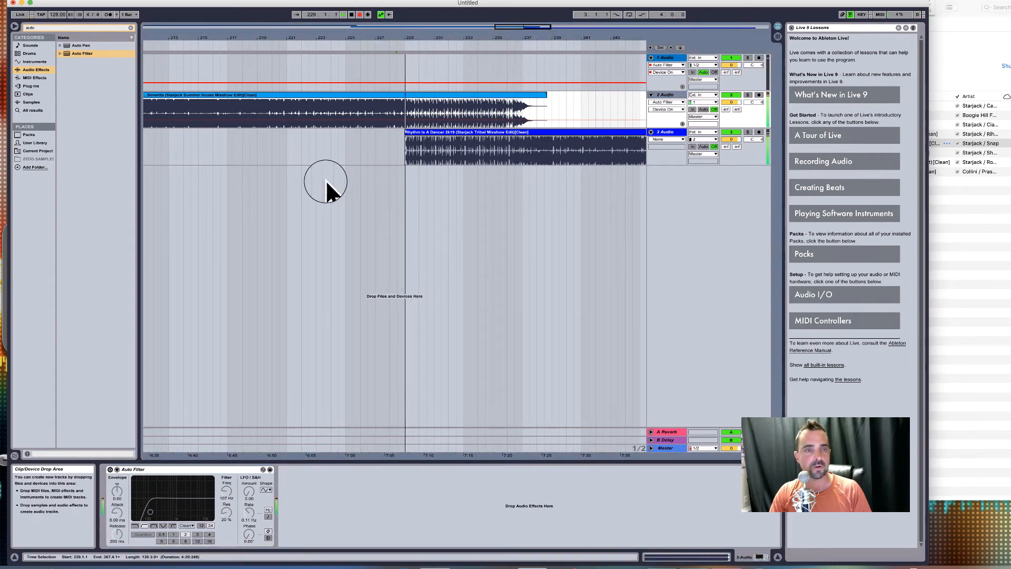
pyautogui.click(110, 469)
pyautogui.press('space')
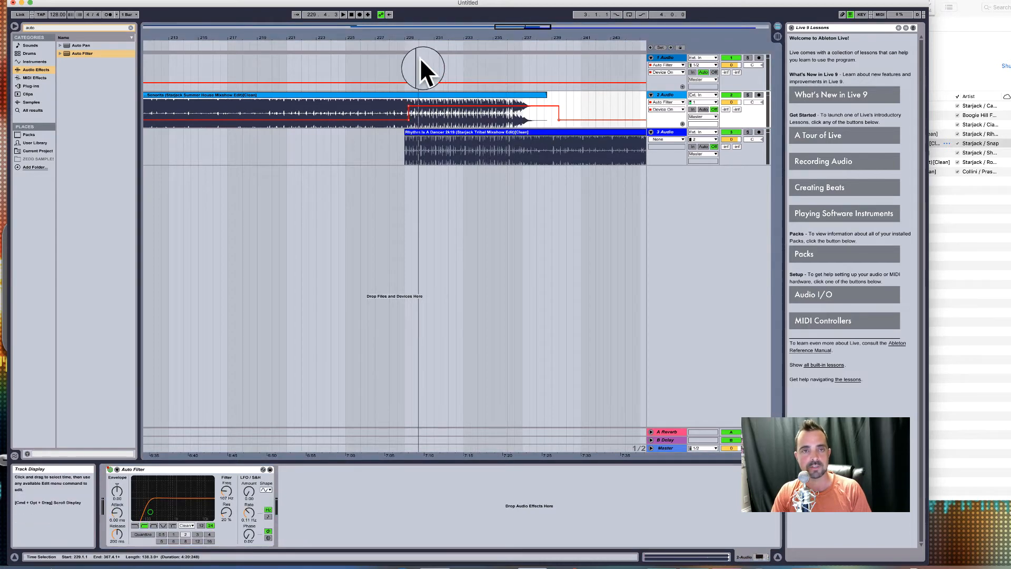
# - Shift the Auto Filter's switch-on automation point on the Senorita track to about bar 229, where Rhythm Is A Dancer starts
pyautogui.moveTo(405, 34); pyautogui.dragTo(421, 87)
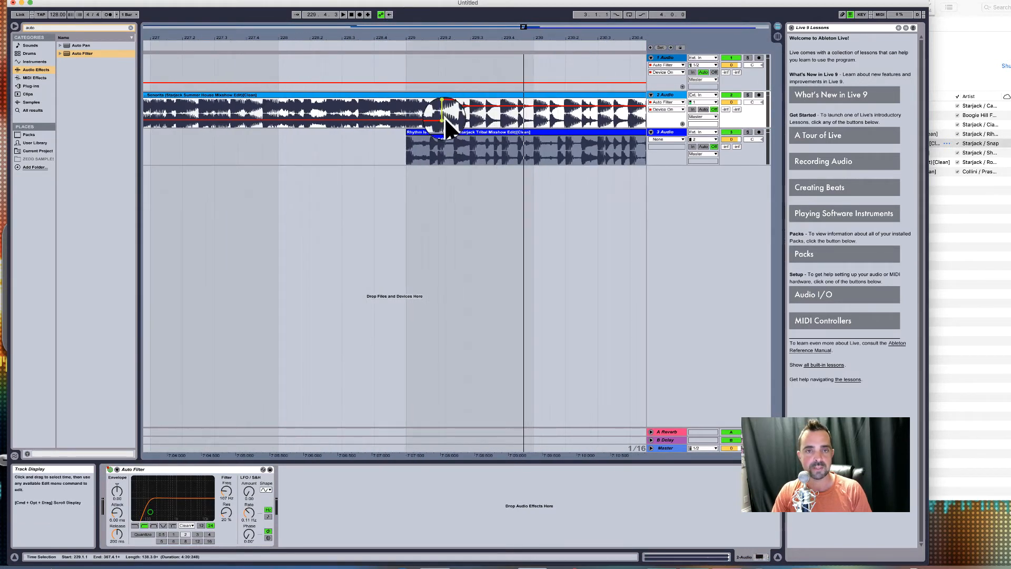
pyautogui.moveTo(406, 120); pyautogui.dragTo(442, 108)
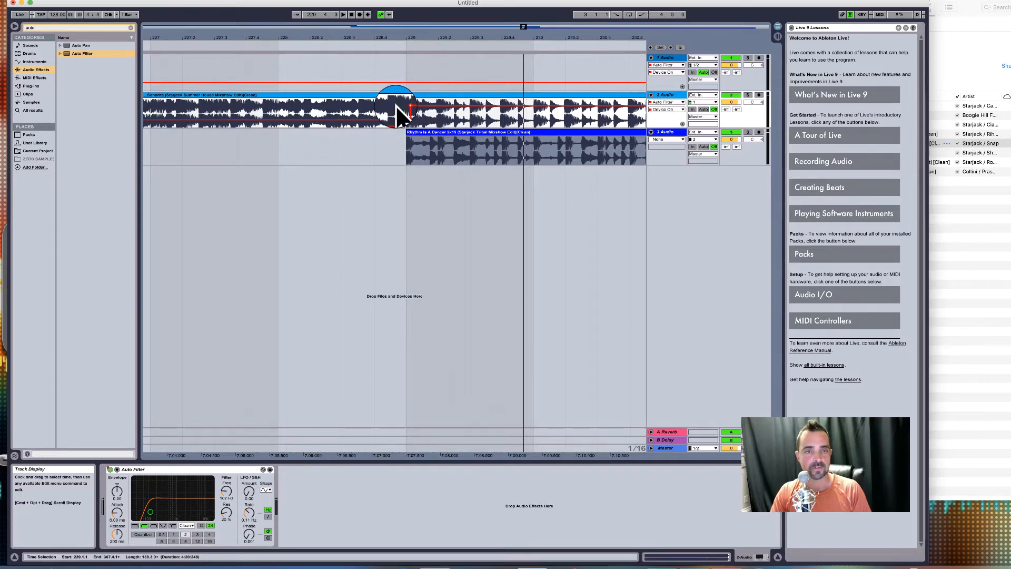
pyautogui.moveTo(406, 36); pyautogui.dragTo(405, 21)
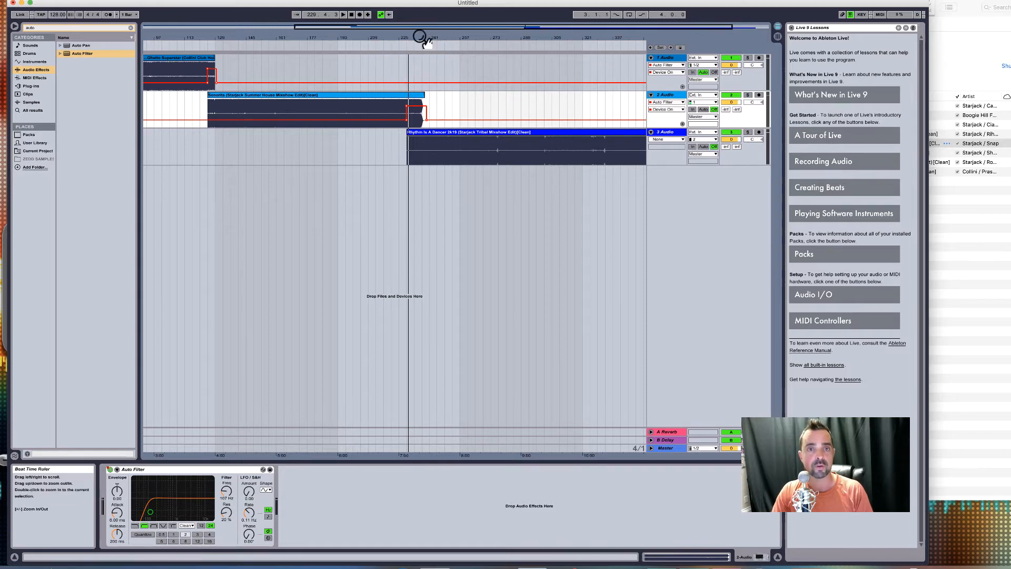
# - Play the filtered transition from just before bar 229 through Senorita's ending, and replay briefly from around bar 225
pyautogui.moveTo(420, 33); pyautogui.dragTo(420, 84)
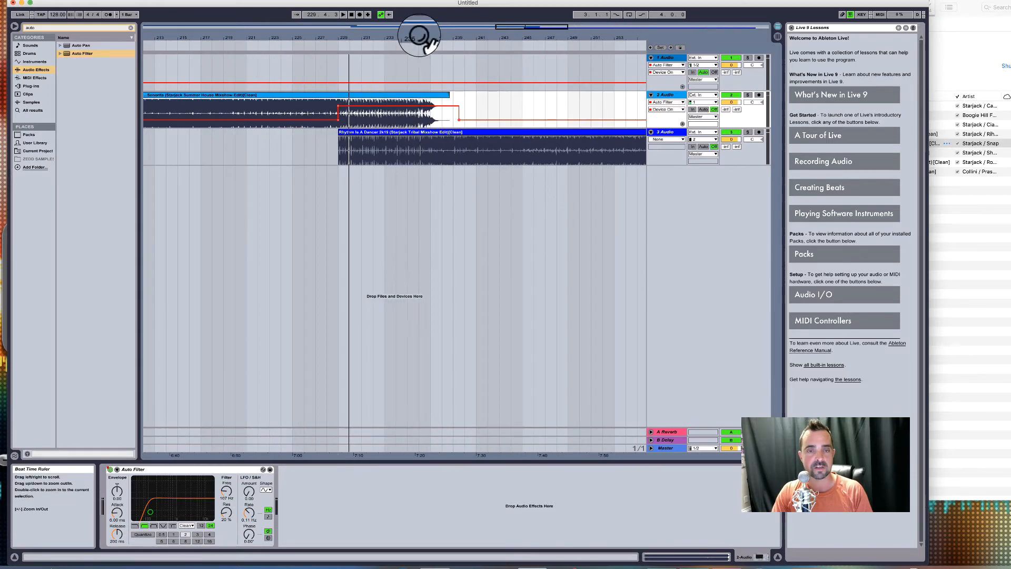
pyautogui.click(331, 48)
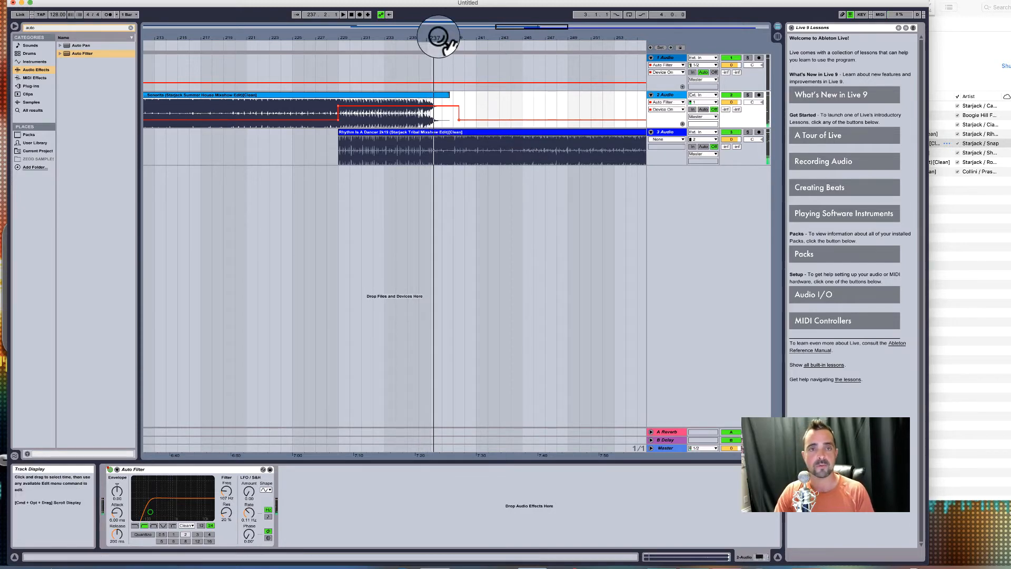
pyautogui.moveTo(439, 36); pyautogui.dragTo(439, 17)
pyautogui.click(392, 44)
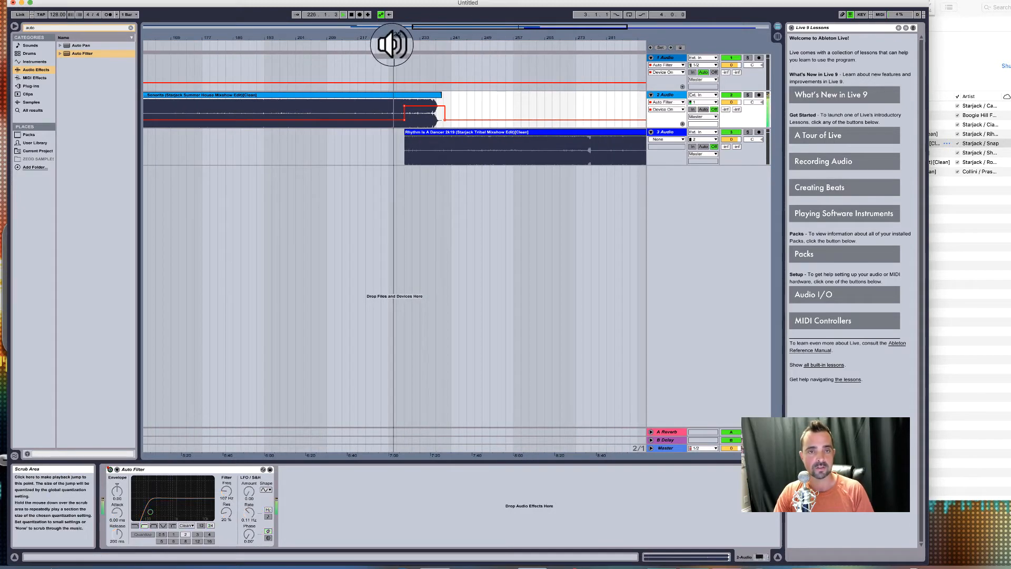
pyautogui.press('space')
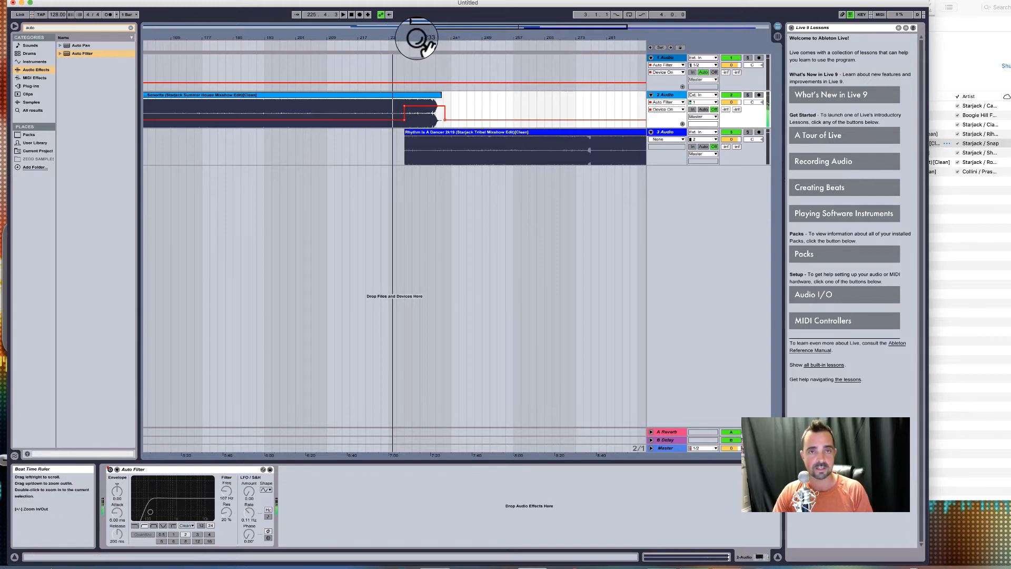
# - Set the arrangement loop to start at 1.1.1 with a length of 60 bars
pyautogui.moveTo(435, 36); pyautogui.dragTo(435, 17)
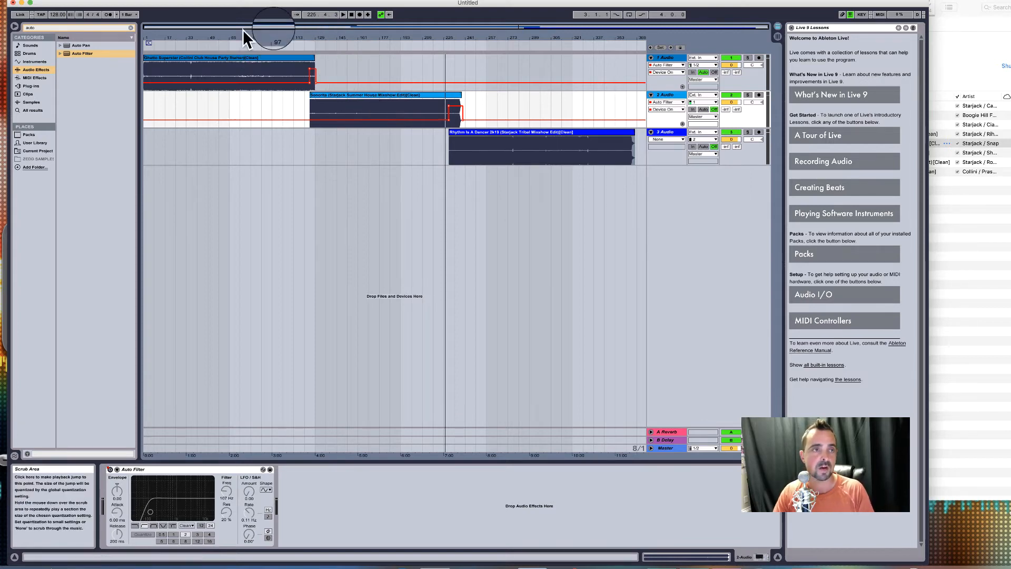
pyautogui.click(220, 44)
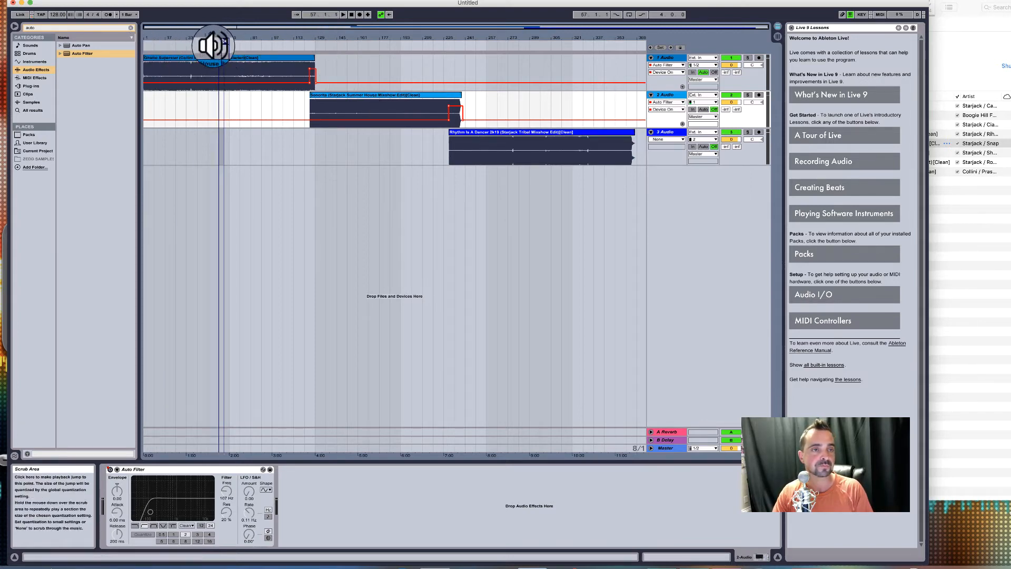
pyautogui.moveTo(219, 42); pyautogui.dragTo(144, 42)
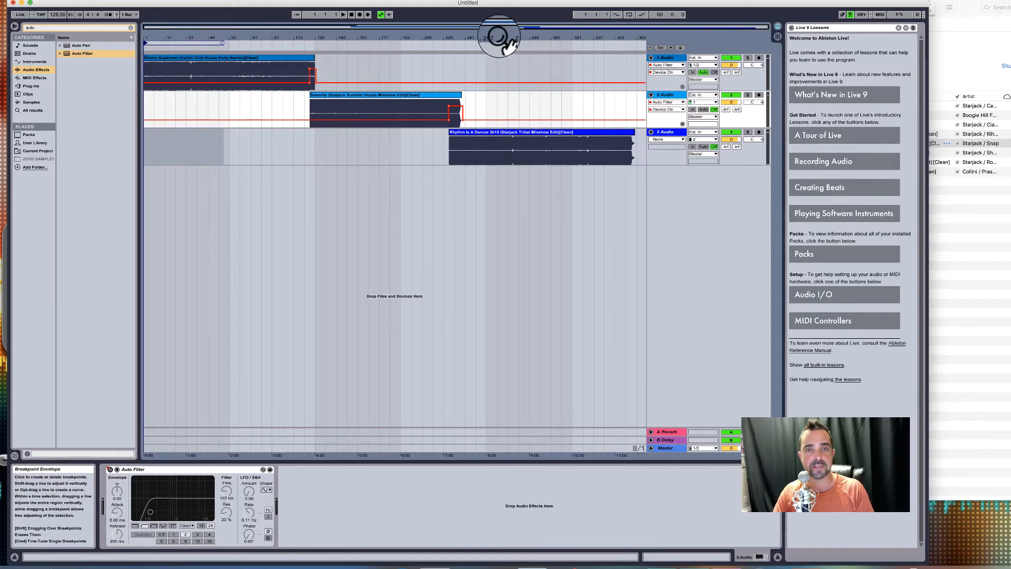
# - Listen from around bar 236 to locate Senorita's ending and split the Senorita clip at 236.4.3
pyautogui.moveTo(469, 37); pyautogui.dragTo(469, 95)
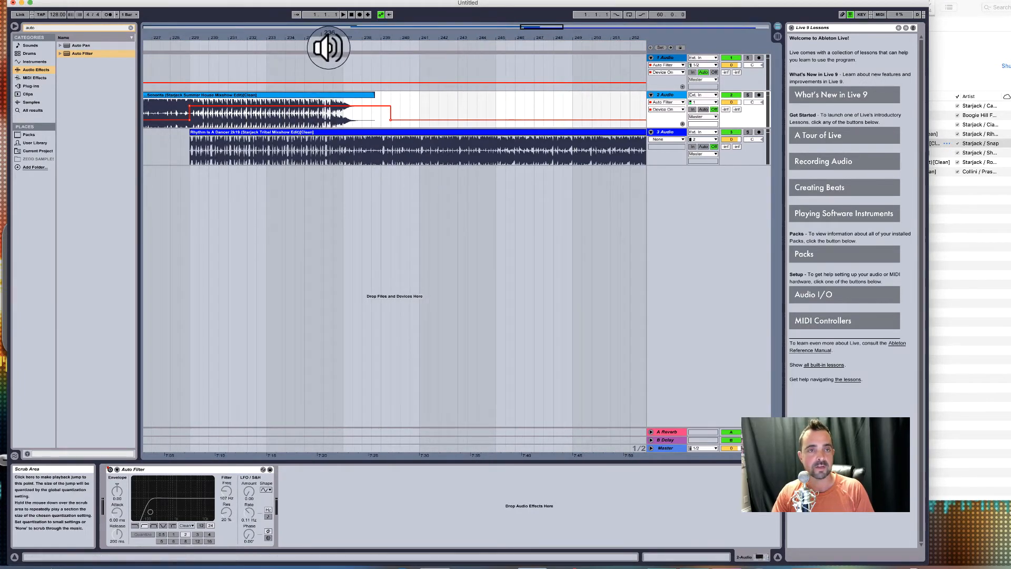
pyautogui.click(318, 46)
pyautogui.moveTo(324, 37); pyautogui.dragTo(325, 58)
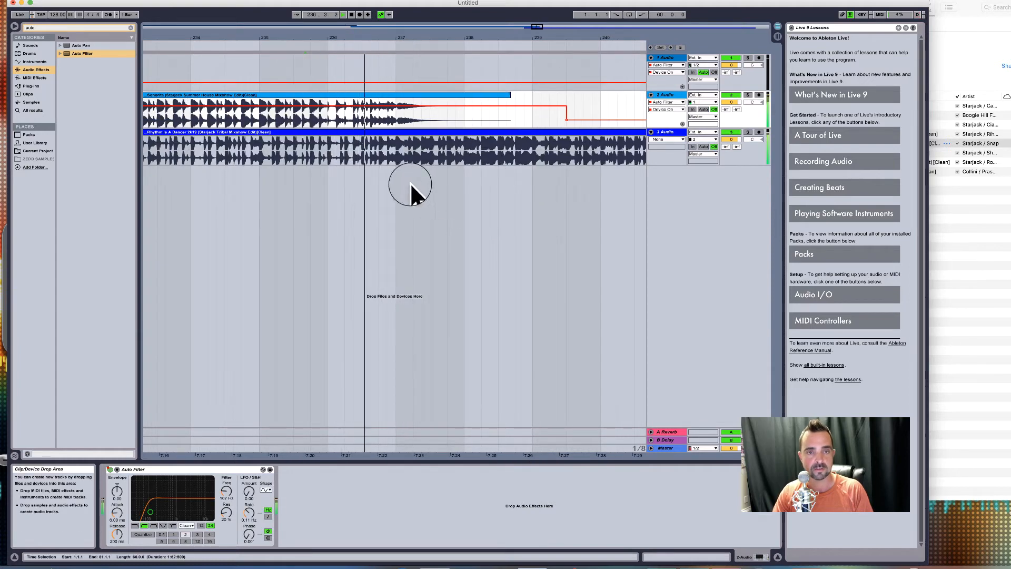
pyautogui.click(387, 132)
pyautogui.press('super+e')
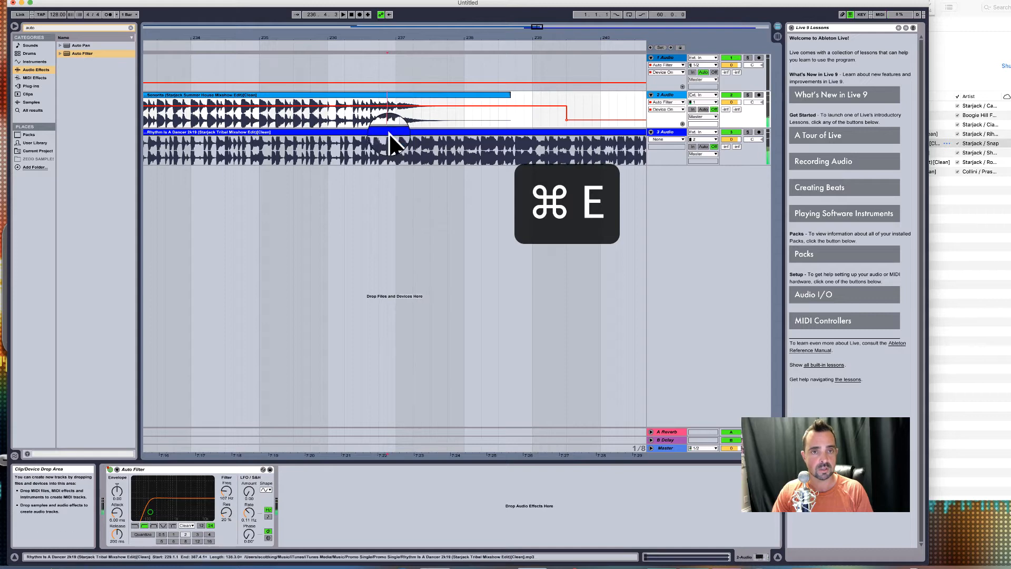
pyautogui.click(389, 125)
pyautogui.press('super+e')
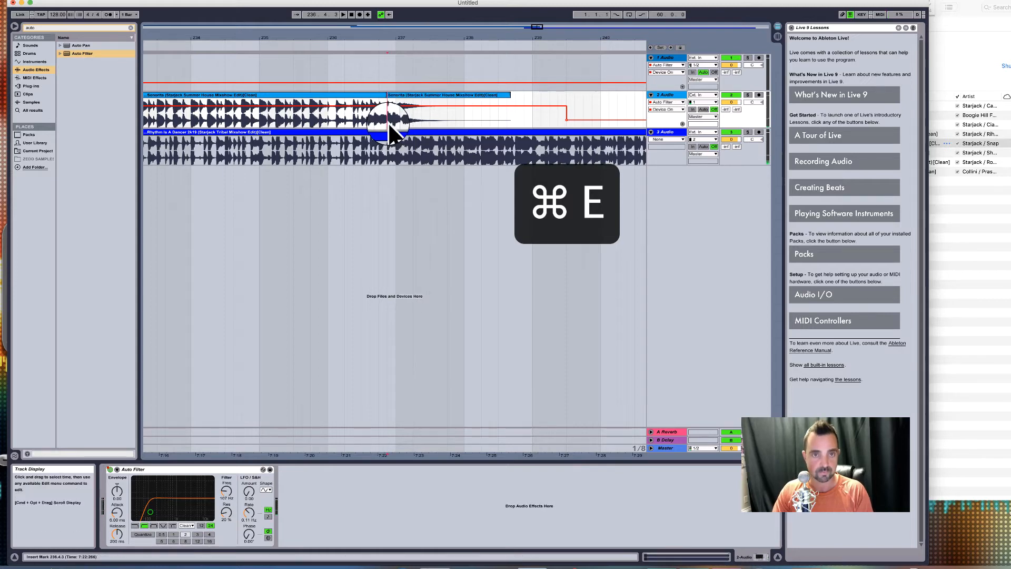
# - Duplicate the Rhythm Is A Dancer track and delete the clip from track 3 to leave an empty audio track
pyautogui.rightClick(677, 90)
pyautogui.click(650, 206)
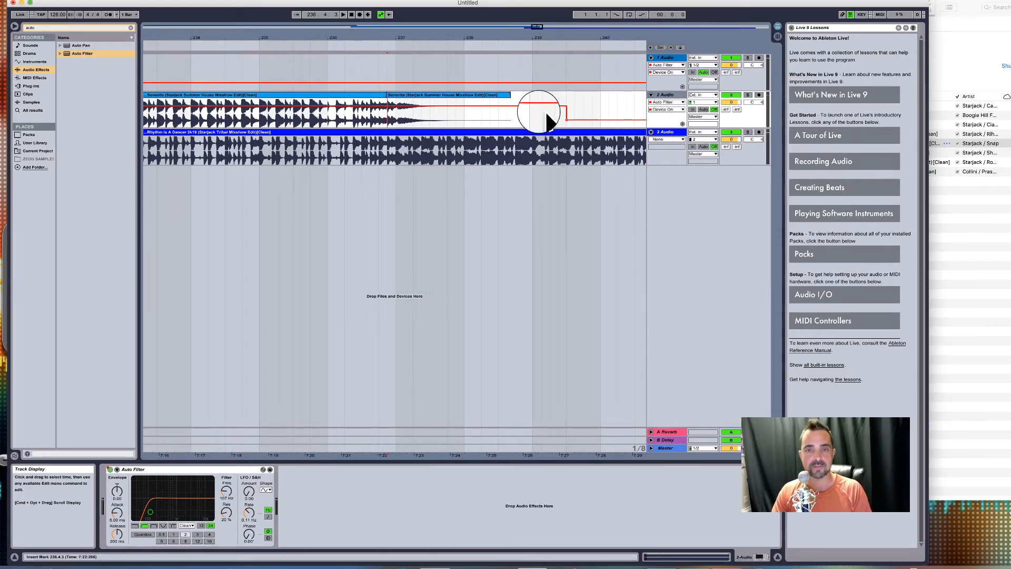
pyautogui.rightClick(665, 132)
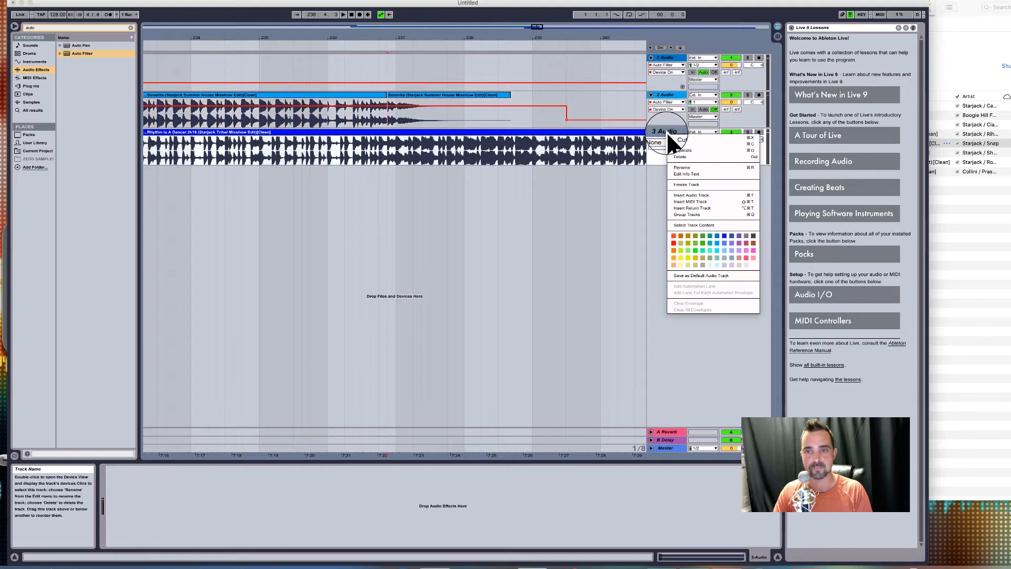
pyautogui.press('super+d')
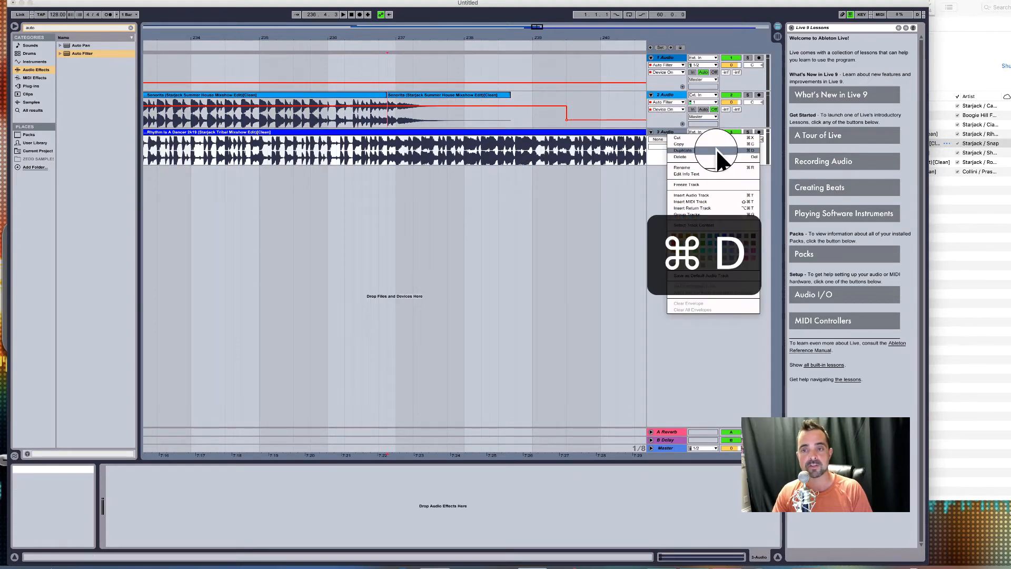
pyautogui.click(622, 134)
pyautogui.press('Delete')
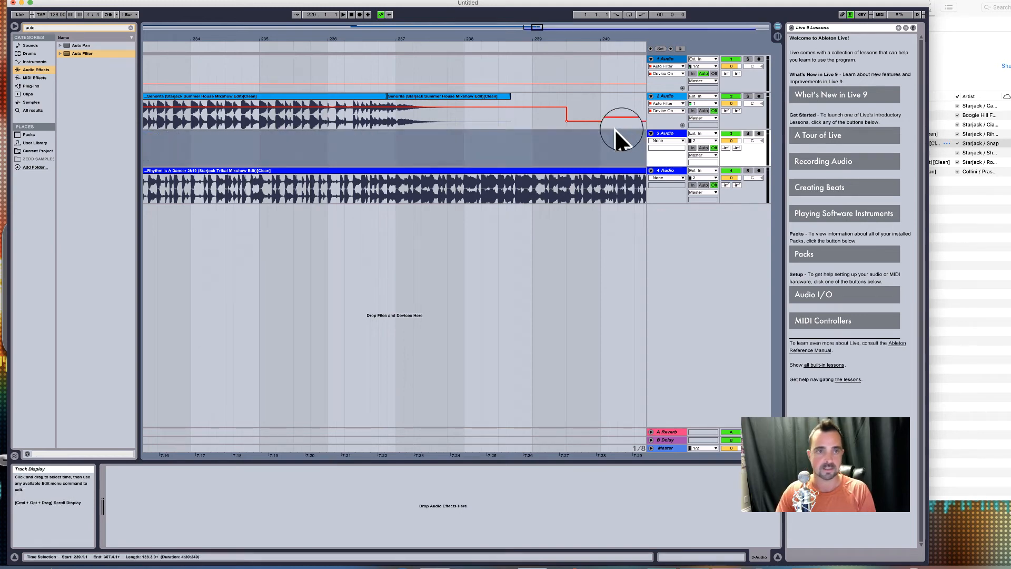
# - Move the split-off Senorita ending from track 2 down to the empty track 3, keeping its start at 236.4.3
pyautogui.moveTo(570, 36)
pyautogui.mouseDown()
pyautogui.moveTo(570, 7)
pyautogui.moveTo(572, 45)
pyautogui.mouseUp()
pyautogui.moveTo(583, 39); pyautogui.dragTo(584, 62)
pyautogui.click(557, 96)
pyautogui.moveTo(557, 97); pyautogui.dragTo(556, 140)
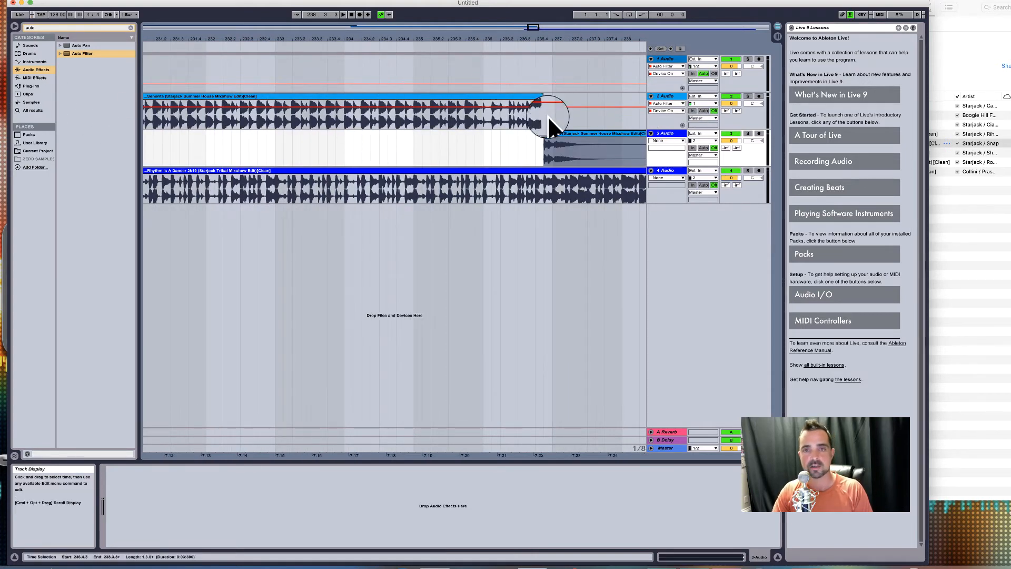
# - Move the split-off Senorita ending up to track 2 and back down to track 3 at 236.4.3
pyautogui.press('super+e')
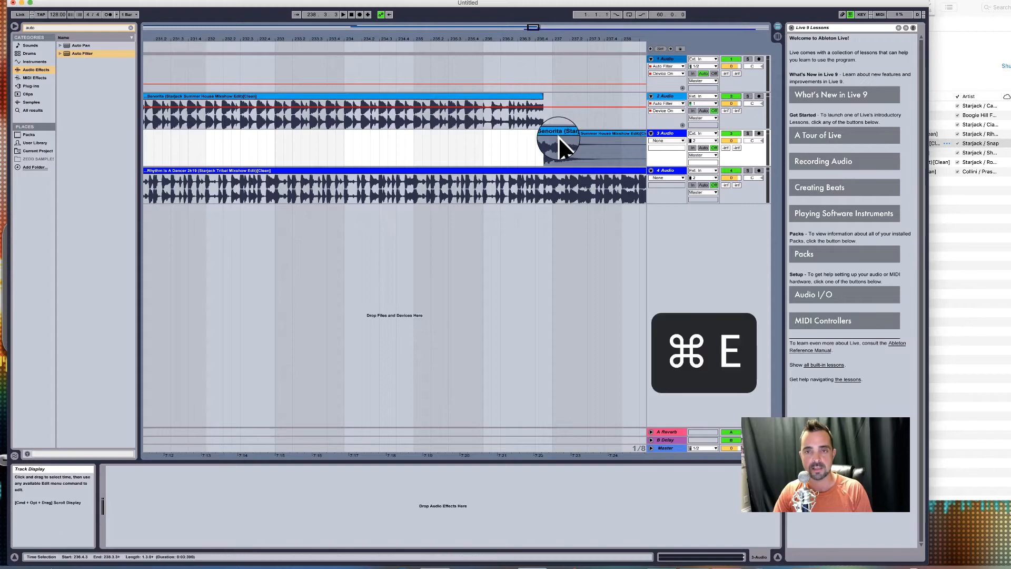
pyautogui.moveTo(558, 132); pyautogui.dragTo(558, 113)
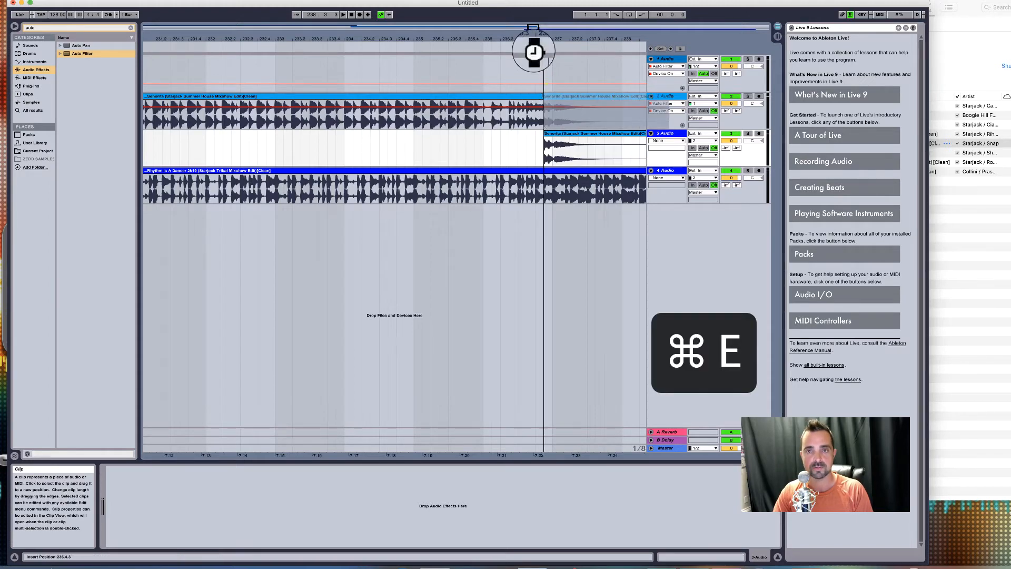
pyautogui.moveTo(534, 40); pyautogui.dragTo(580, 135)
pyautogui.click(570, 122)
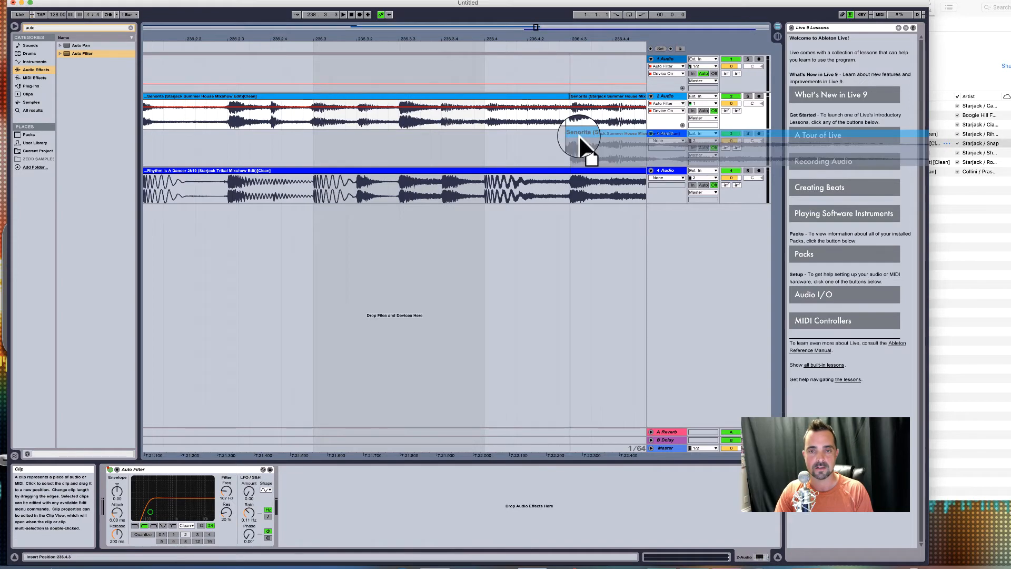
# - Find the Ping Pong Delay effect, add it to track 3, and set its beat division to 2
pyautogui.moveTo(574, 40); pyautogui.dragTo(573, 8)
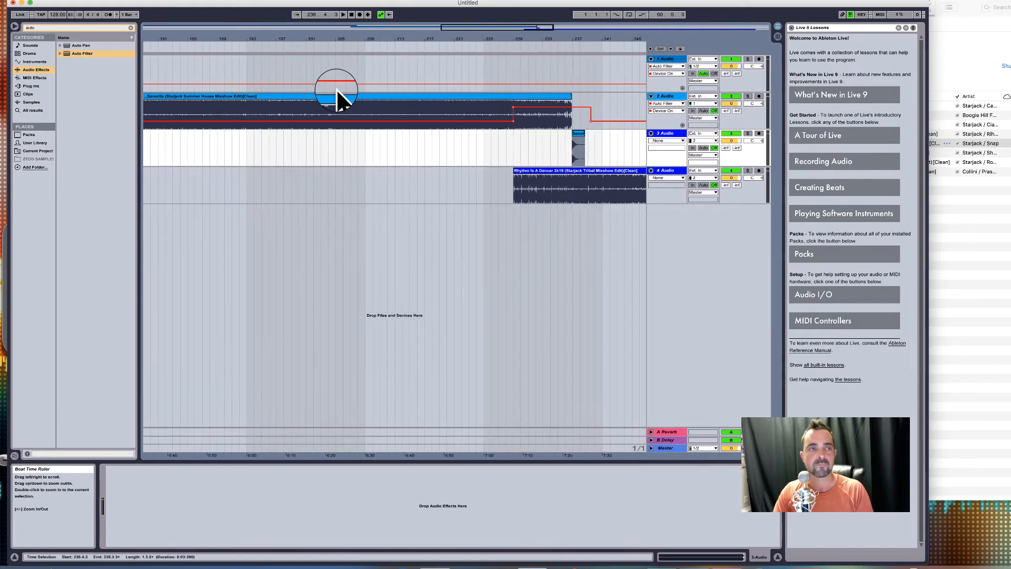
pyautogui.click(44, 24)
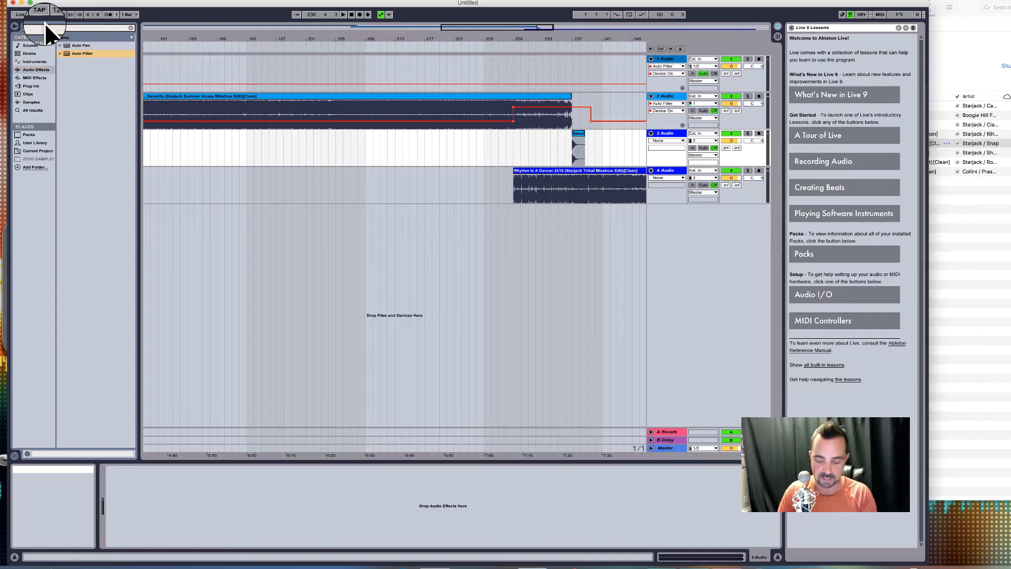
pyautogui.write('ping')
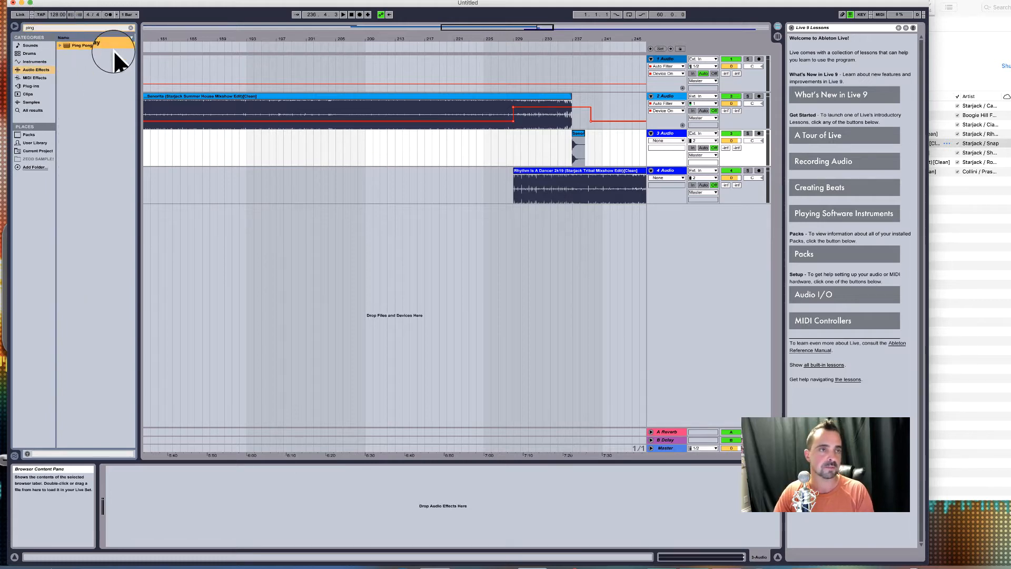
pyautogui.moveTo(114, 59); pyautogui.dragTo(651, 146)
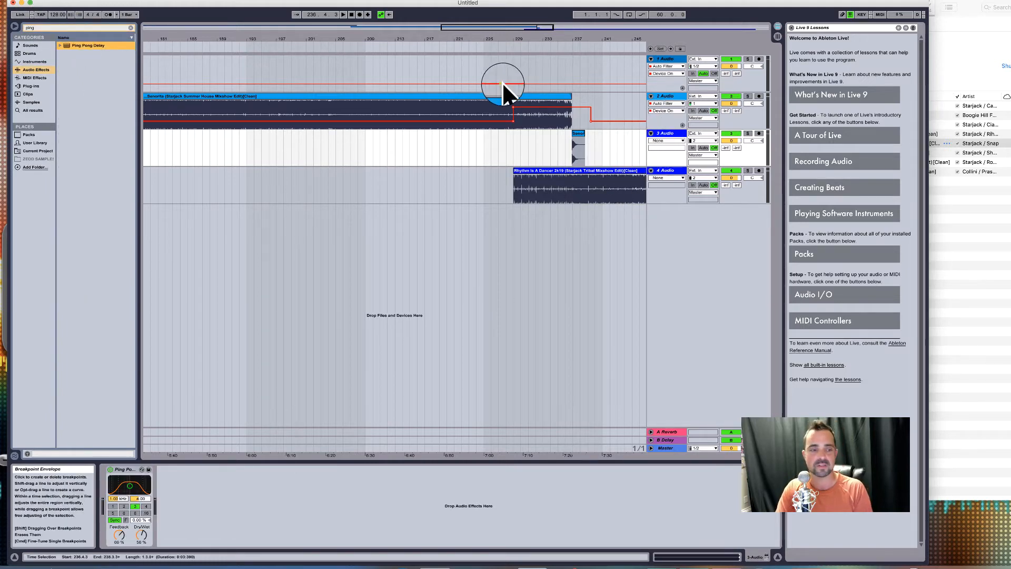
pyautogui.click(124, 505)
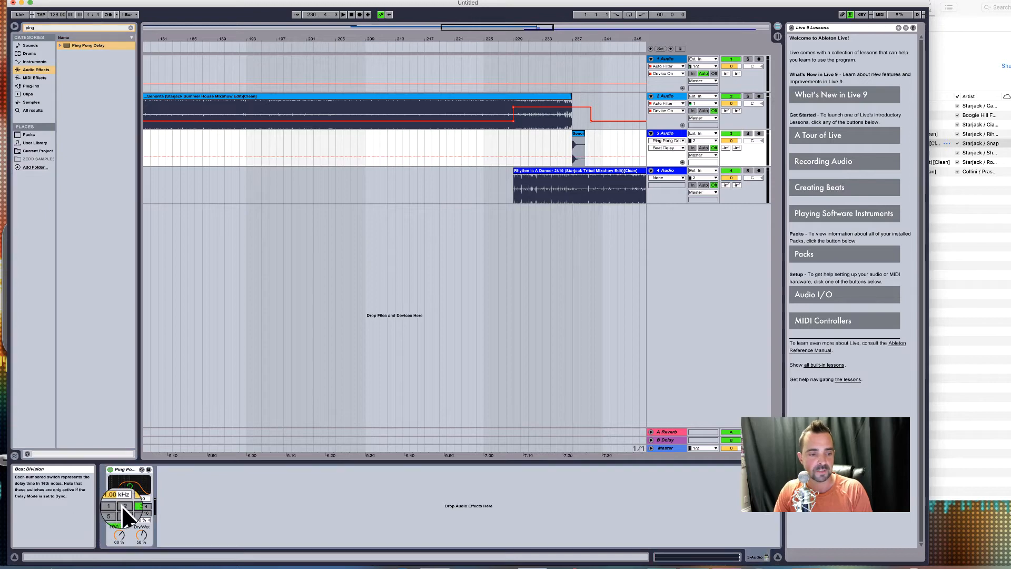
# - Audition the Senorita ending from around bar 236 with track 3 and track 2 soloed in turn, and clear the solo
pyautogui.moveTo(570, 38); pyautogui.dragTo(598, 31)
pyautogui.click(550, 40)
pyautogui.click(748, 133)
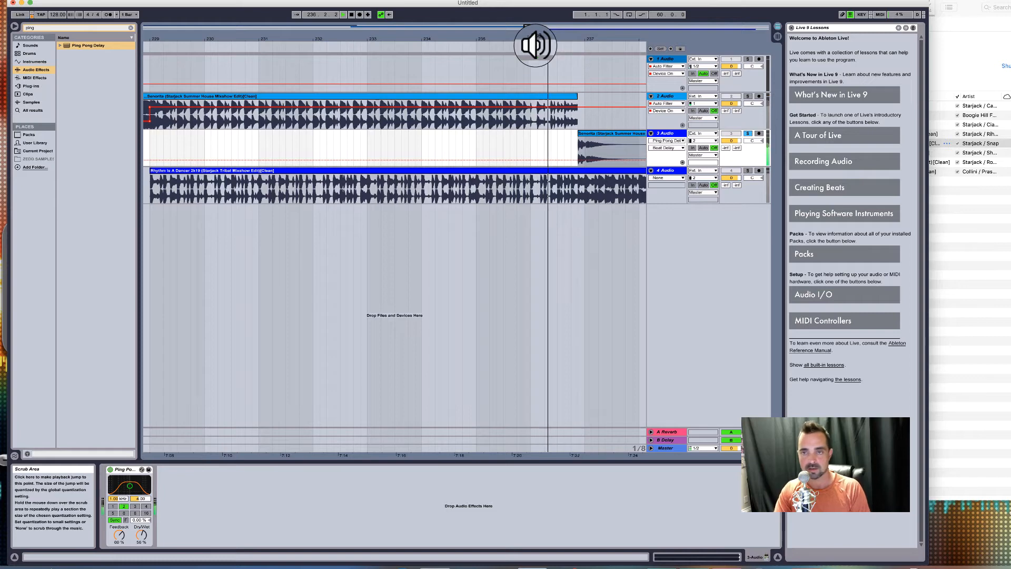
pyautogui.click(748, 96)
pyautogui.click(535, 46)
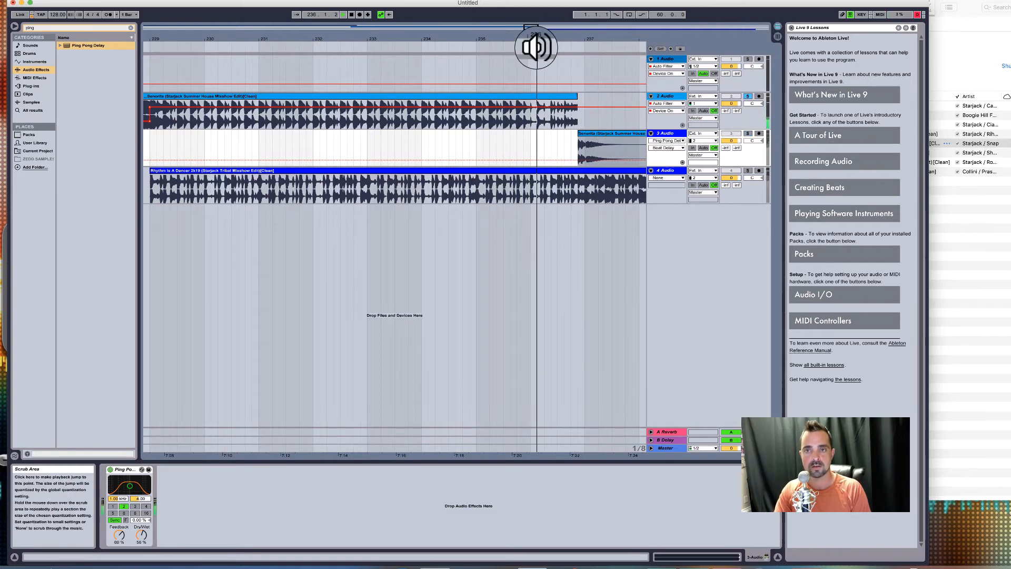
pyautogui.press('space')
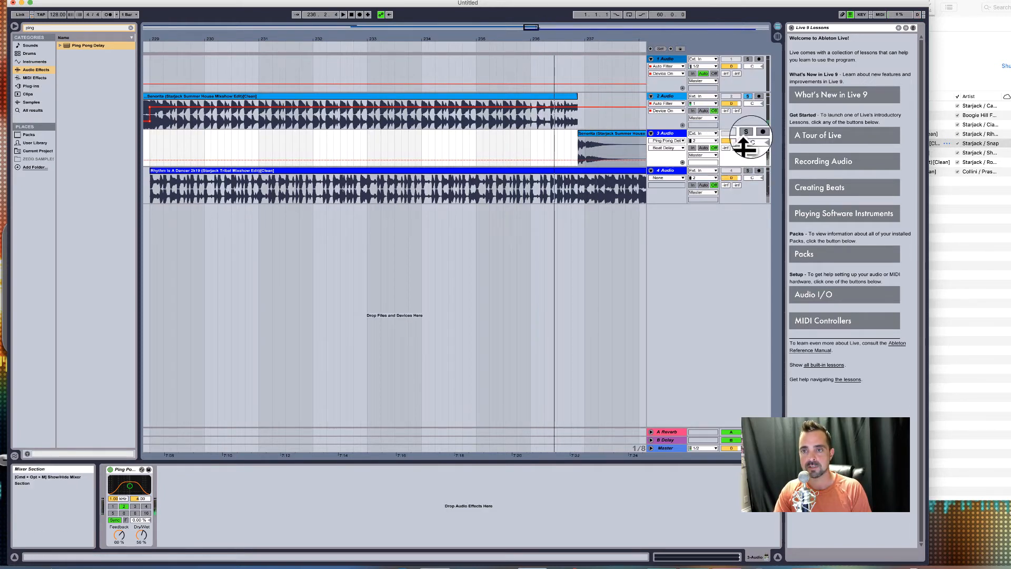
pyautogui.click(748, 95)
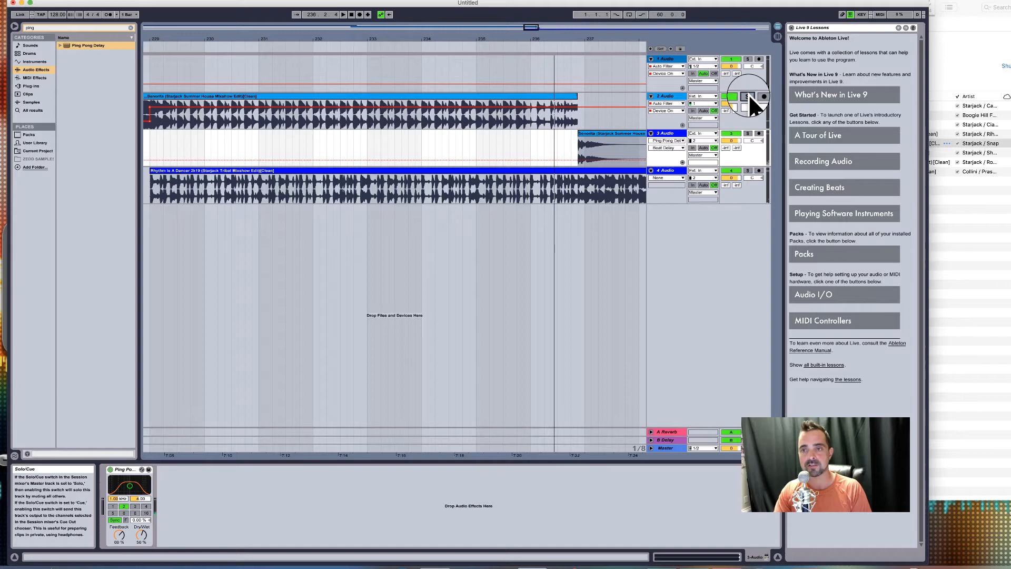
# - Mute tracks 1 and 4, listen to Senorita running into its delayed ending from around bar 236, and reactivate both tracks
pyautogui.click(732, 168)
pyautogui.click(730, 58)
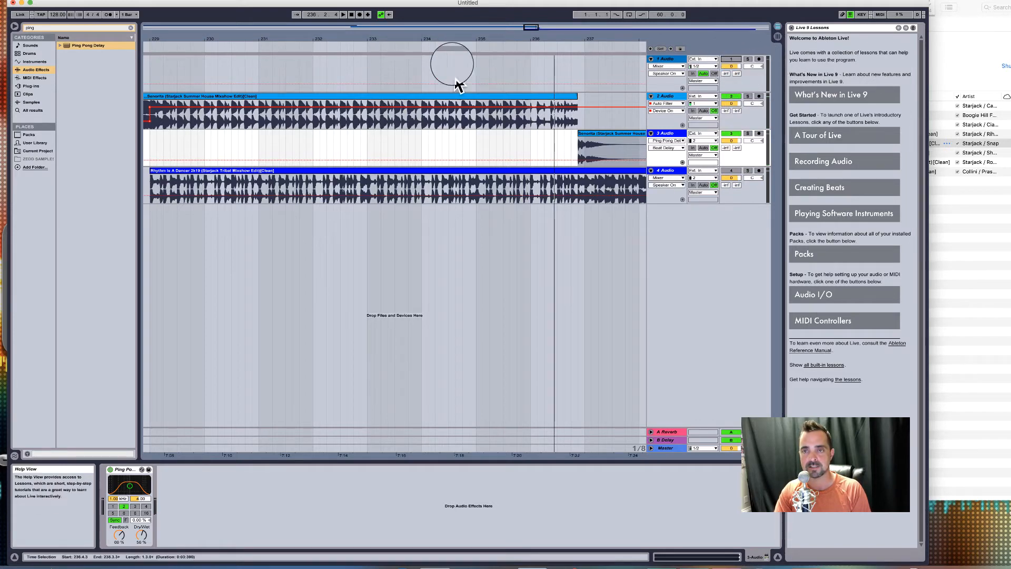
pyautogui.click(538, 52)
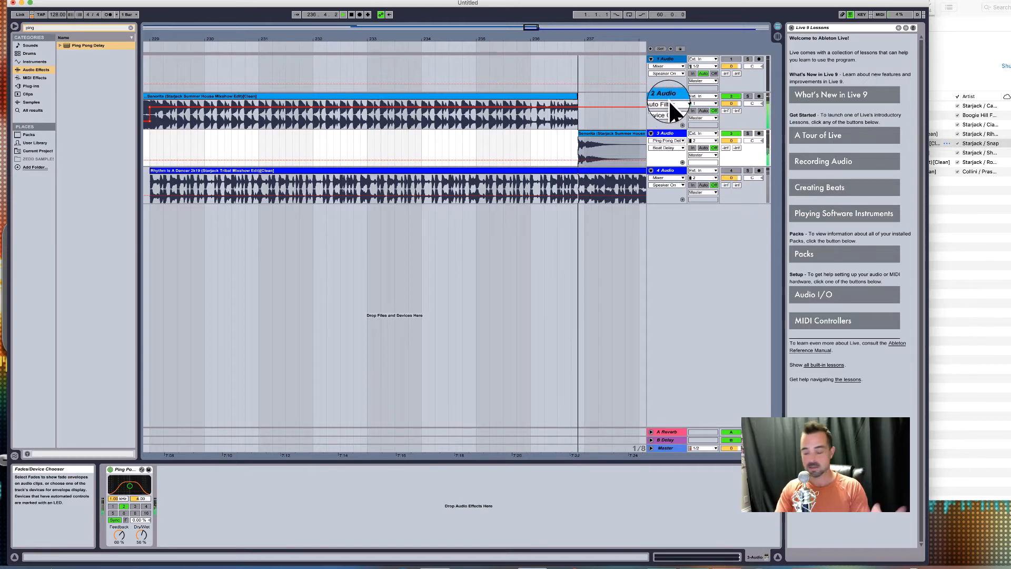
pyautogui.press('space')
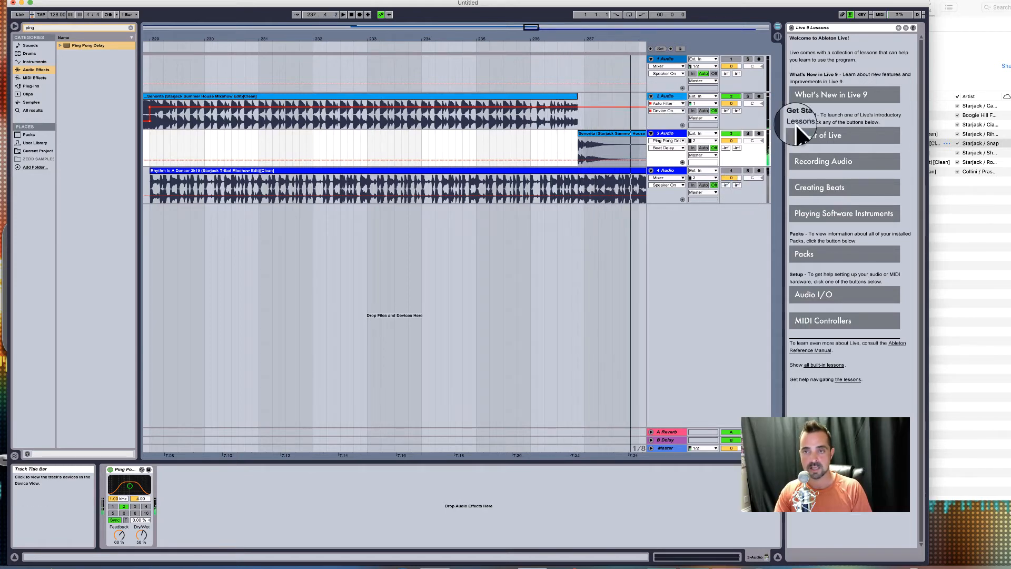
pyautogui.click(730, 57)
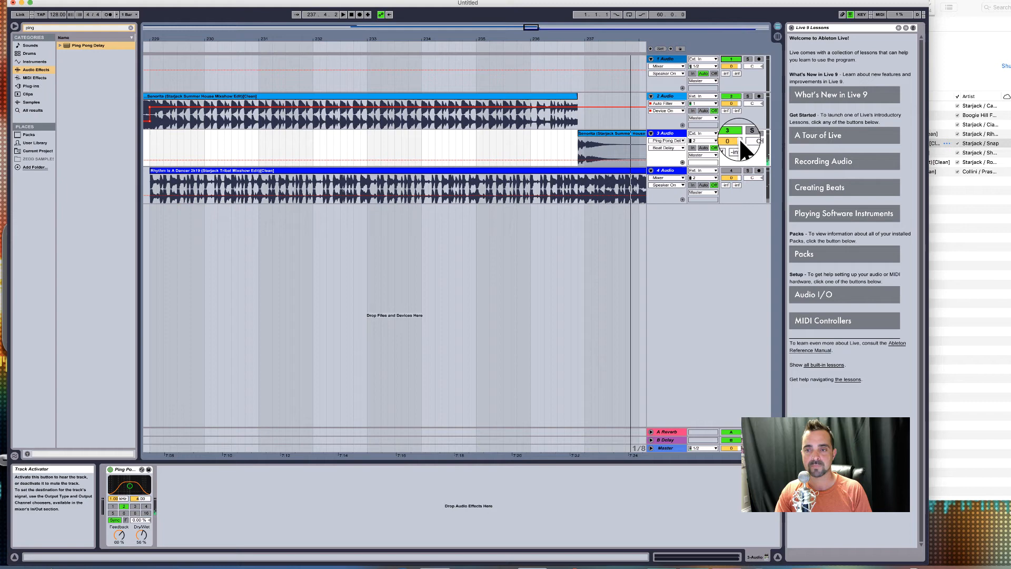
pyautogui.click(729, 173)
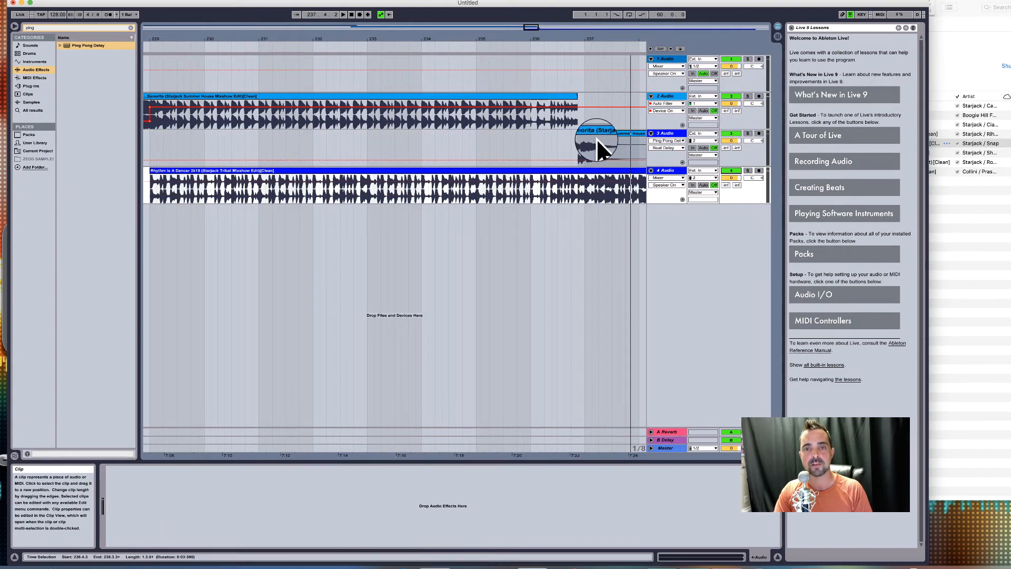
# - Mute tracks 1 and 4 again, display track 3's Ping Pong Delay for inspection, and reactivate both muted tracks
pyautogui.click(548, 72)
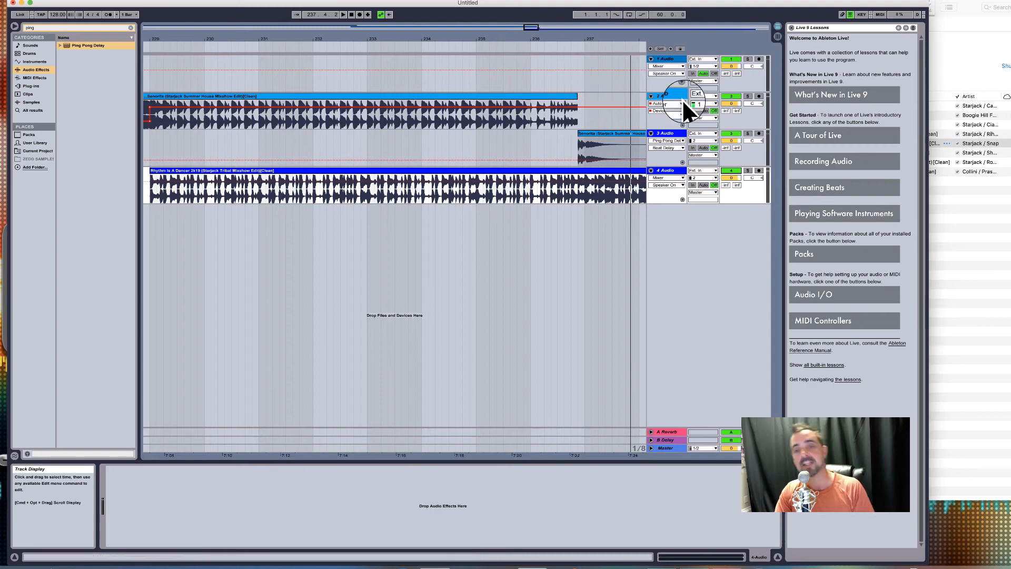
pyautogui.click(731, 58)
pyautogui.click(730, 170)
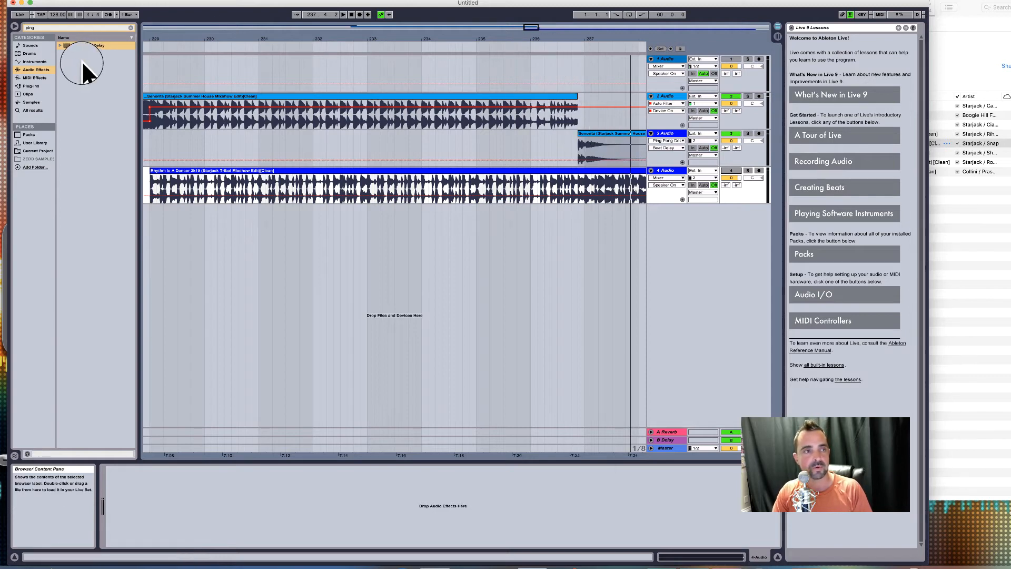
pyautogui.click(662, 134)
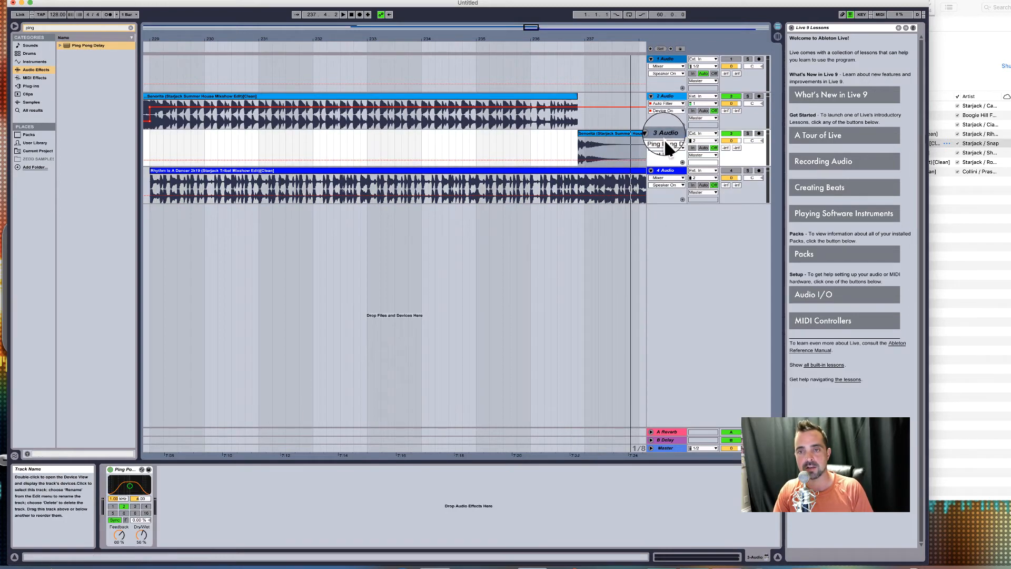
pyautogui.click(446, 46)
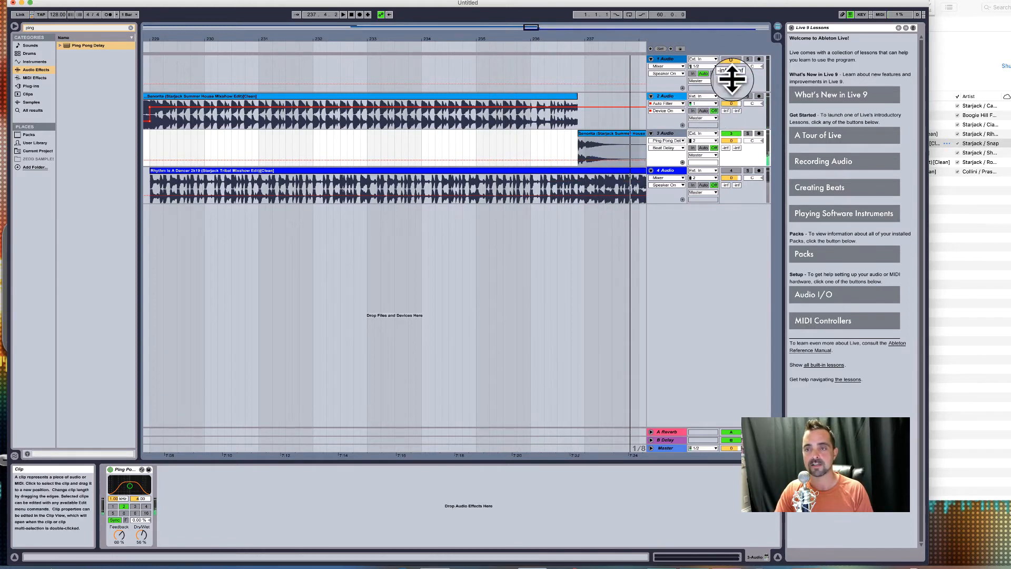
pyautogui.click(730, 58)
pyautogui.click(730, 171)
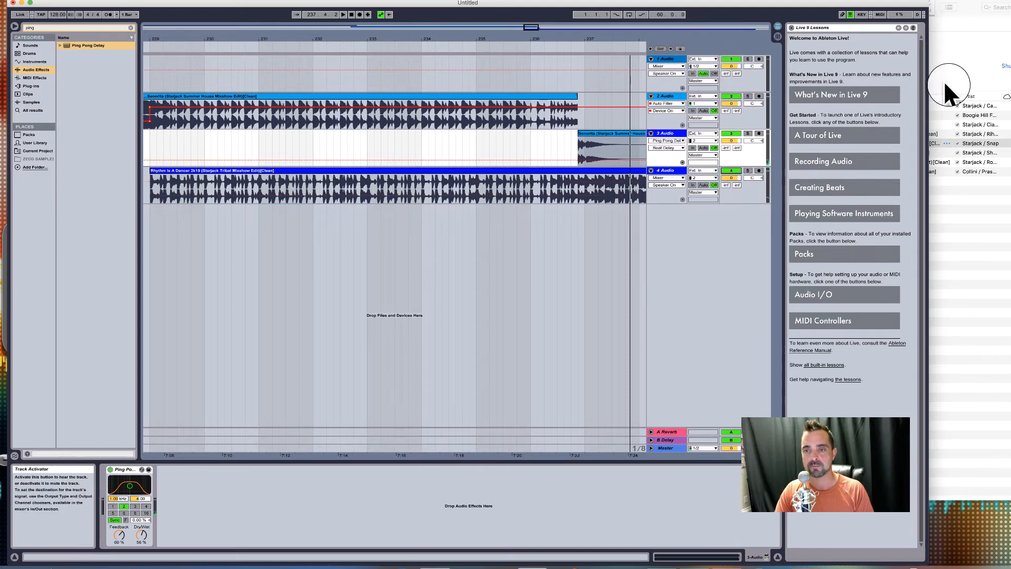
# - Play the Senorita to Rhythm Is A Dancer transition from around bar 236 with all tracks active, and stop playback
pyautogui.click(552, 42)
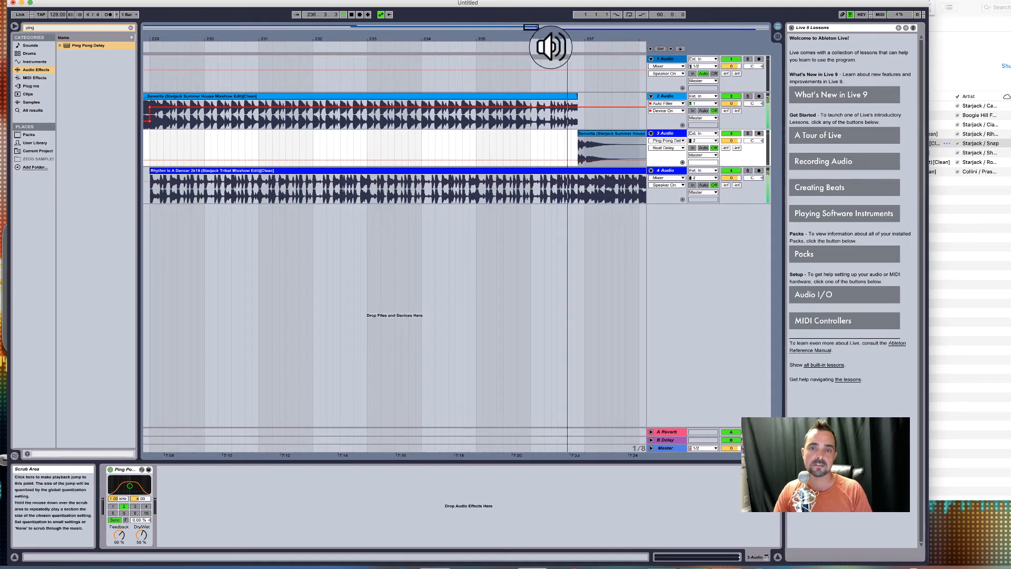
pyautogui.moveTo(570, 37); pyautogui.dragTo(570, 5)
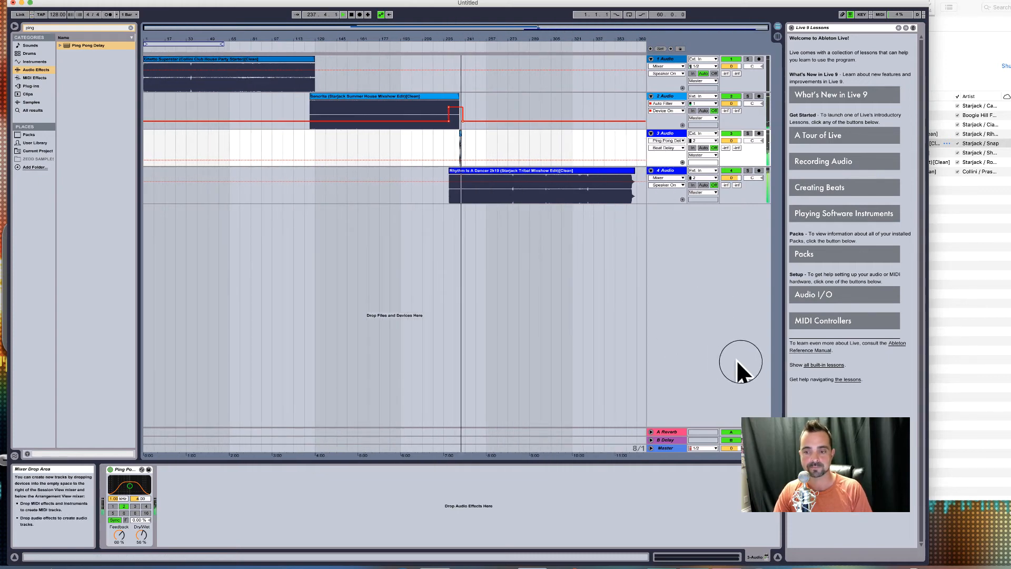
pyautogui.press('space')
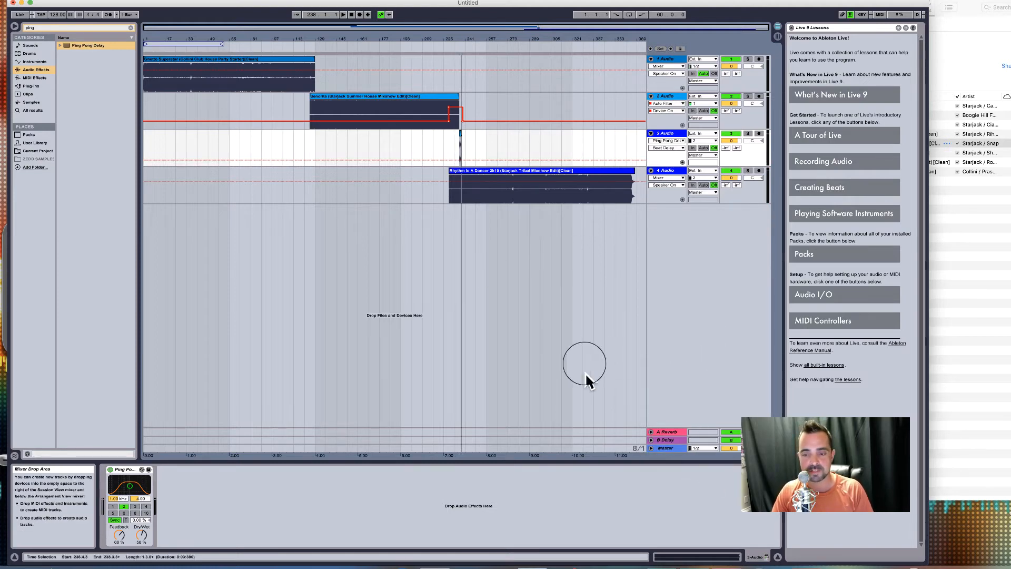
# - Unfold the Master track in the arrangement and check its channel in the Session View mixer
pyautogui.click(668, 447)
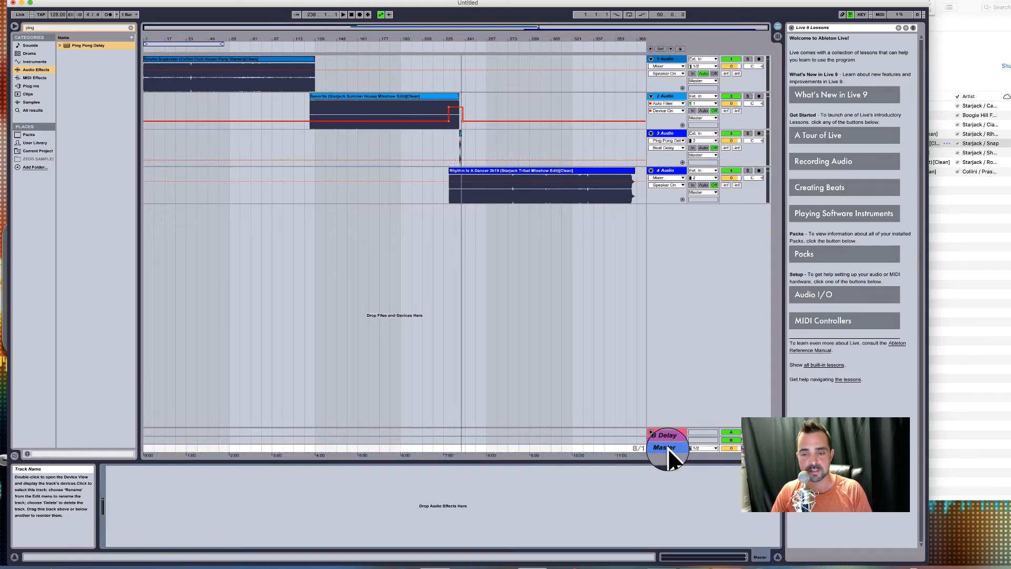
pyautogui.click(651, 448)
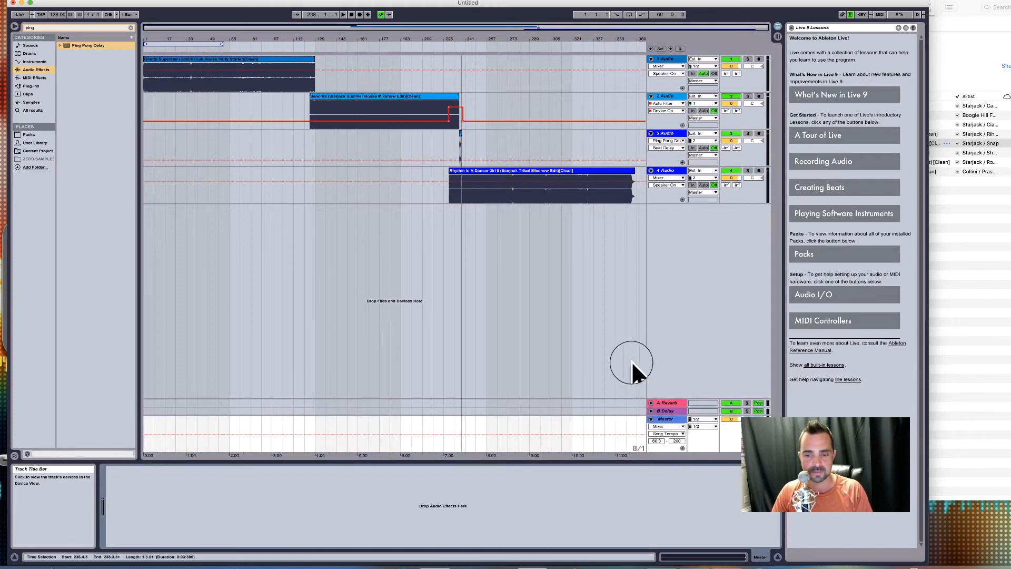
pyautogui.click(778, 35)
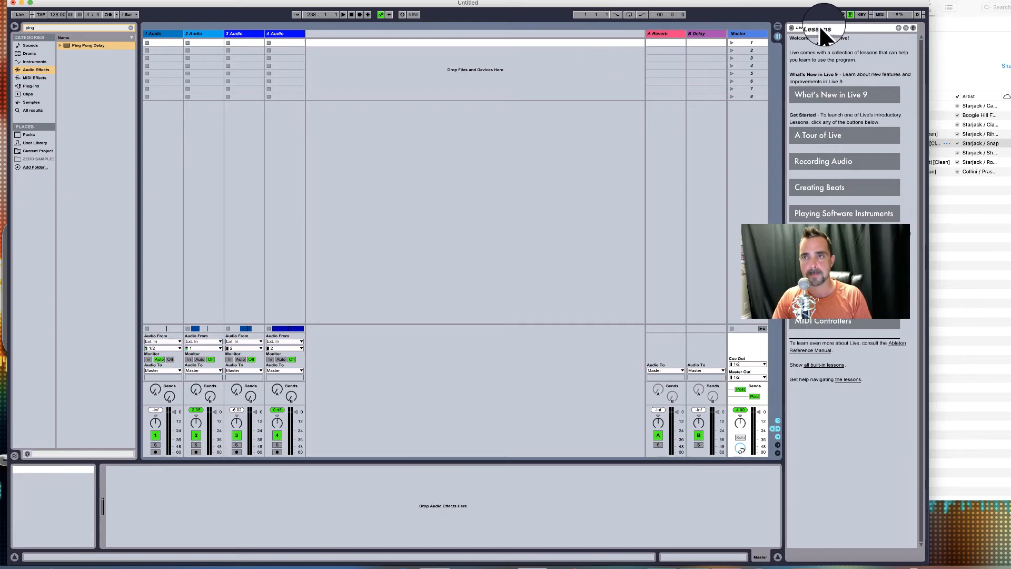
pyautogui.click(778, 25)
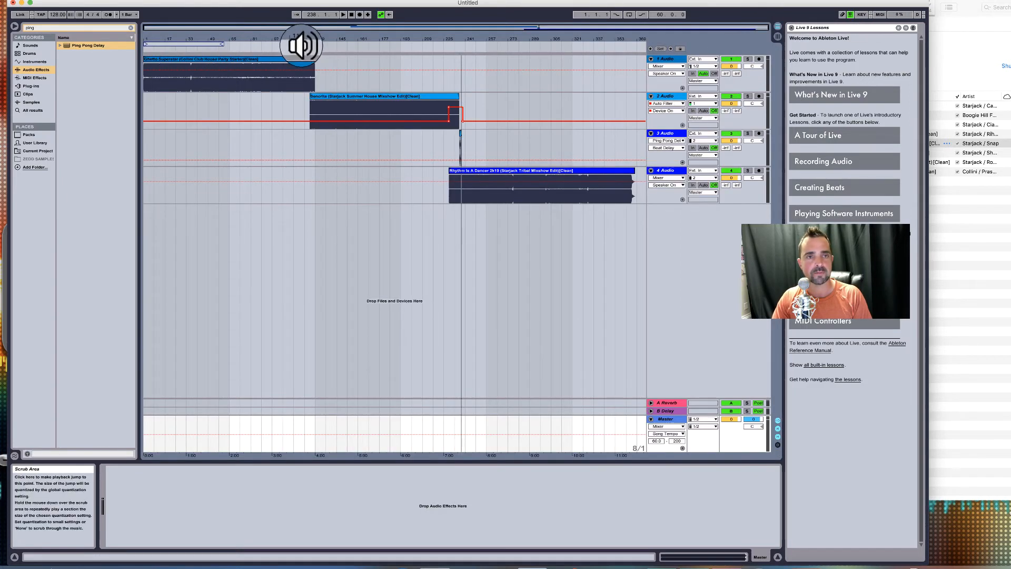
# - Play the transition into Senorita from around bar 123, check the Master level, and lower the Master volume below 0 dB
pyautogui.click(307, 46)
pyautogui.moveTo(310, 39); pyautogui.dragTo(310, 105)
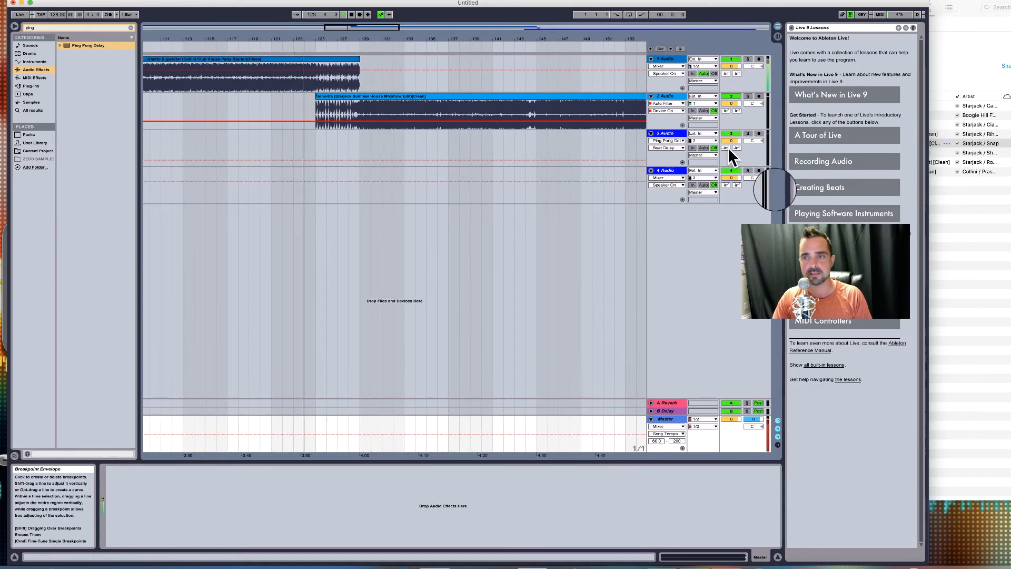
pyautogui.click(776, 26)
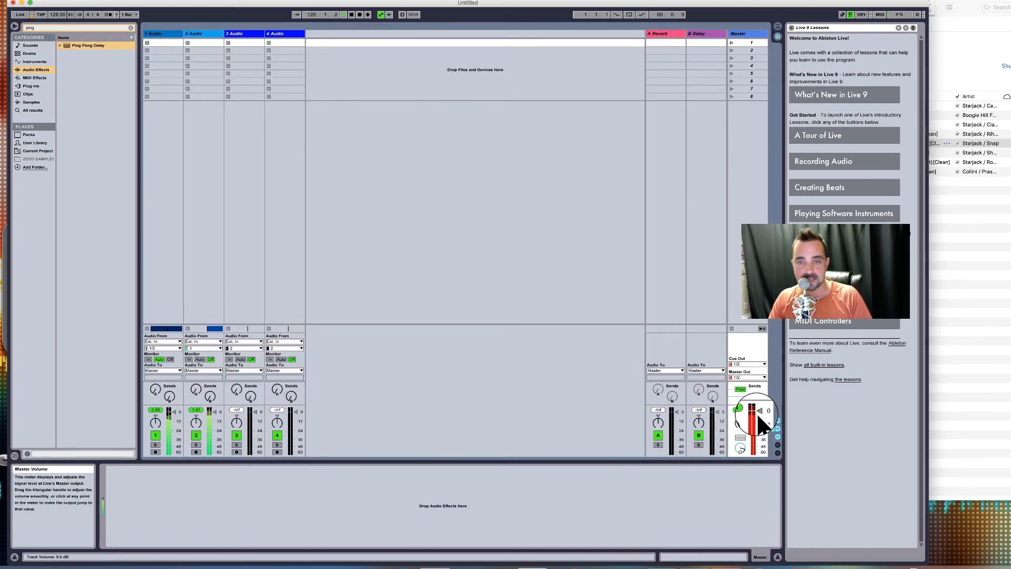
pyautogui.press('space')
pyautogui.moveTo(769, 417); pyautogui.dragTo(763, 427)
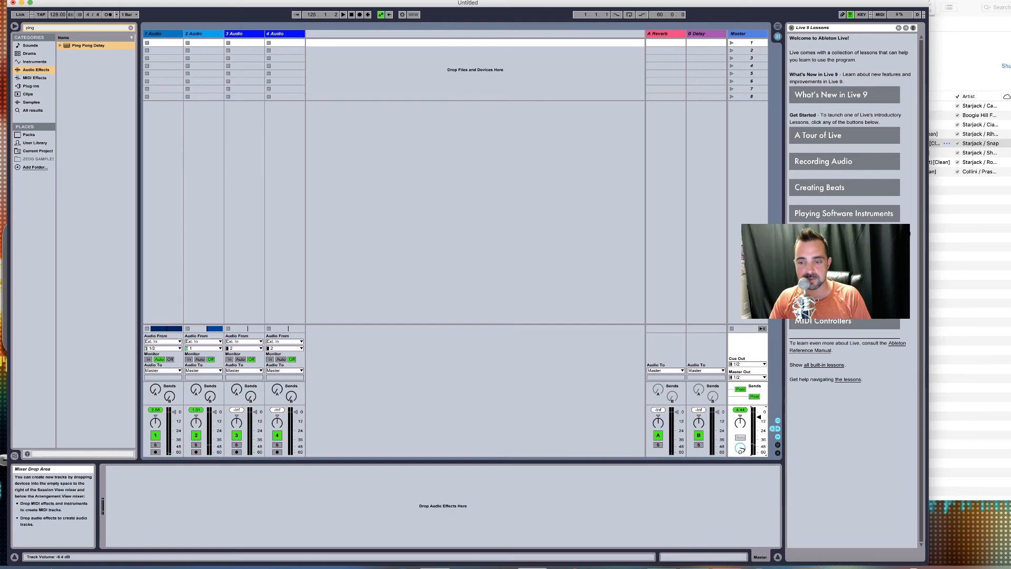
# - Return to the arrangement, search the audio effects for "compr", and add a Compressor to the Master track
pyautogui.click(779, 25)
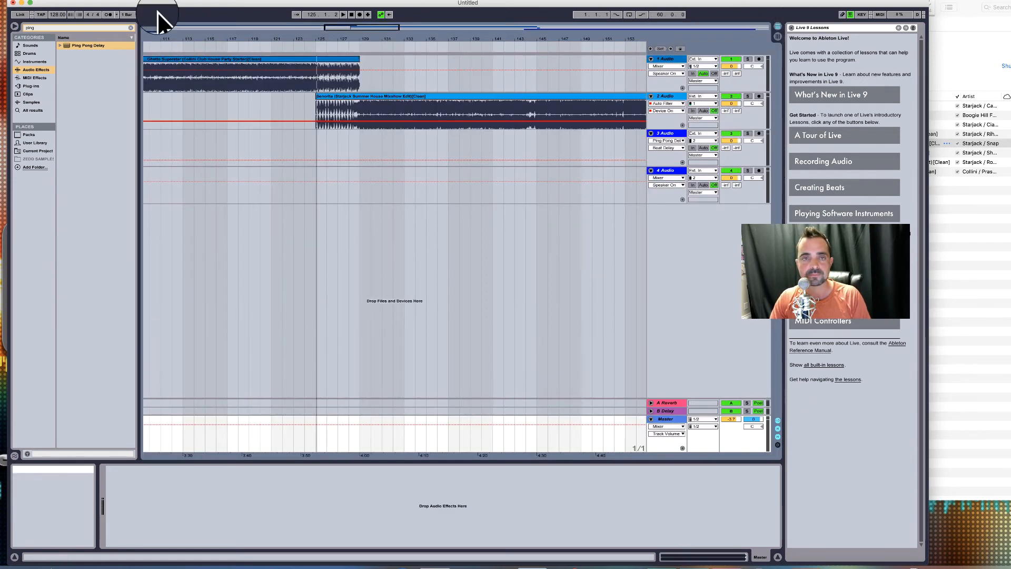
pyautogui.click(72, 27)
pyautogui.write('compr')
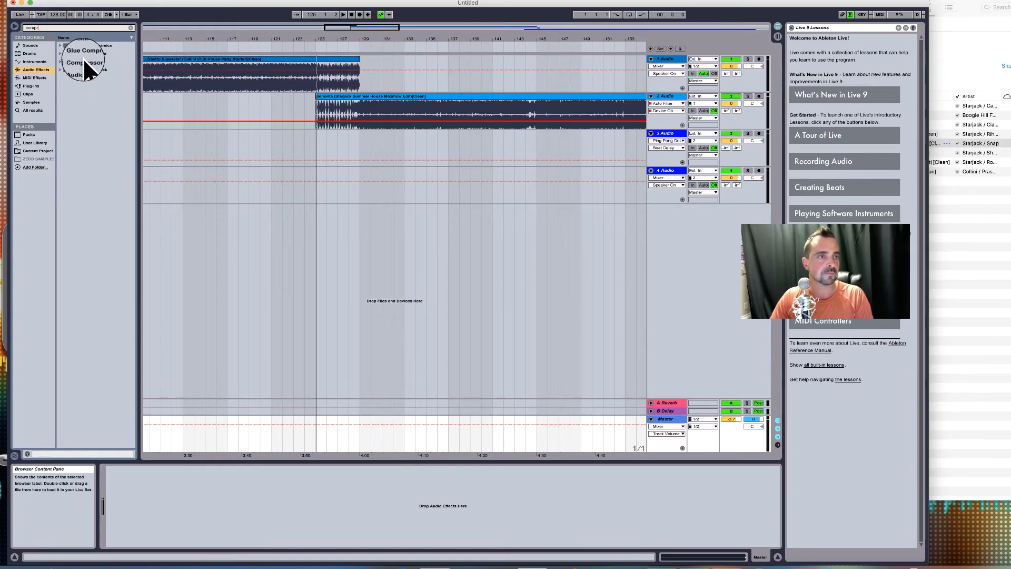
pyautogui.moveTo(83, 60); pyautogui.dragTo(669, 455)
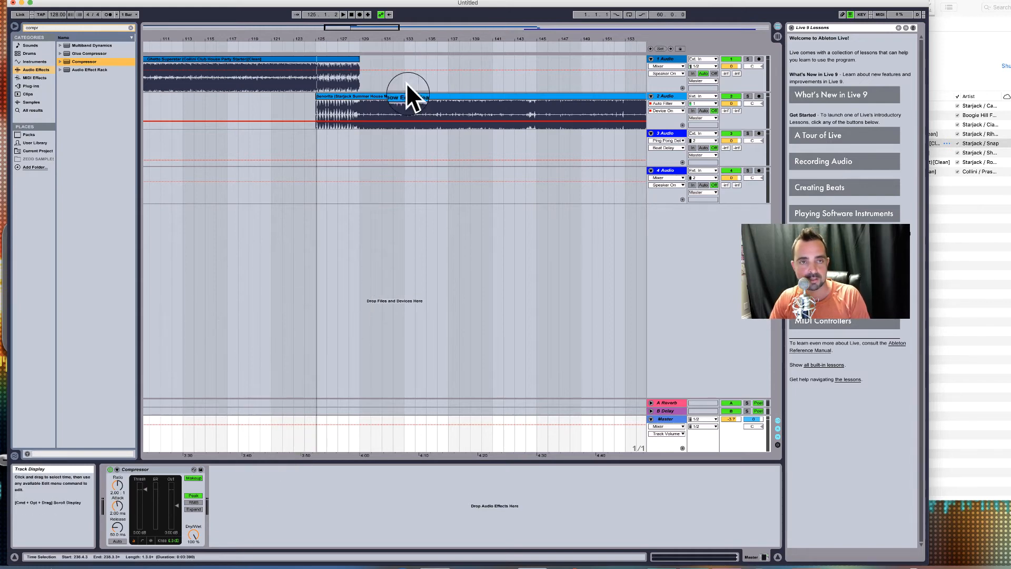
# - Play the transition into Senorita from around bar 124, lower the output gain of the Master track's Compressor slightly, and replay the transition
pyautogui.click(305, 48)
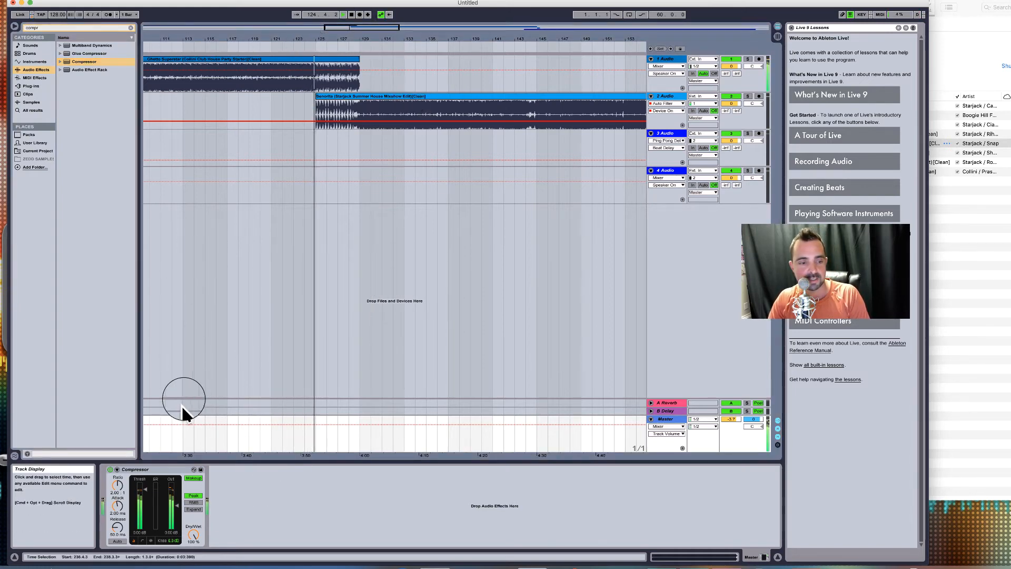
pyautogui.click(177, 517)
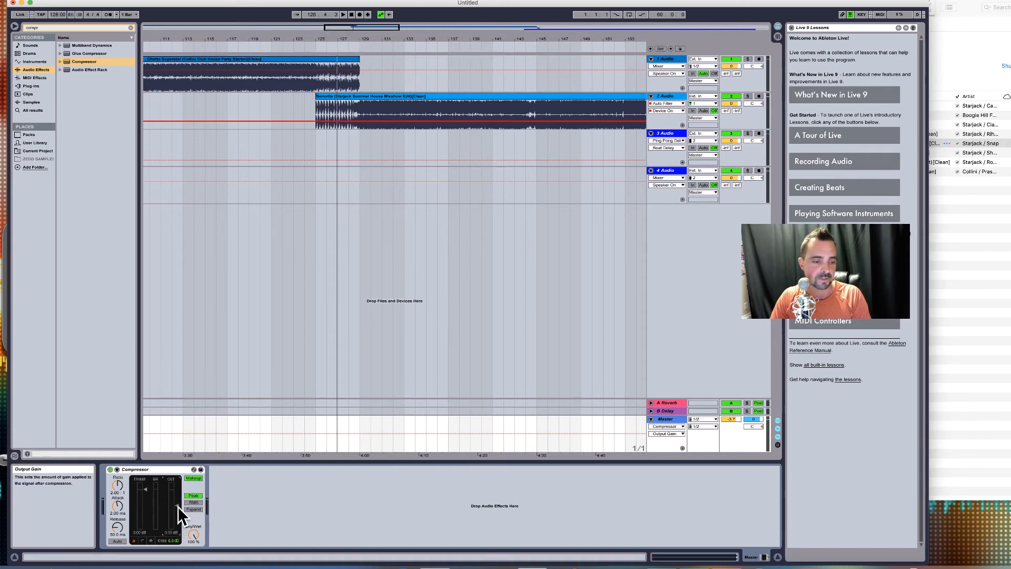
pyautogui.moveTo(178, 507); pyautogui.dragTo(176, 509)
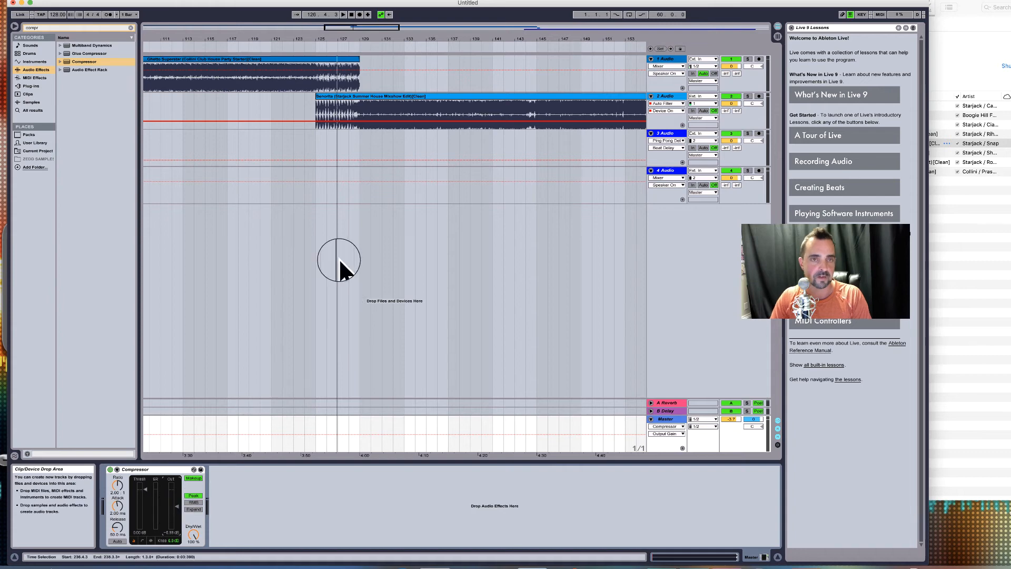
pyautogui.click(309, 47)
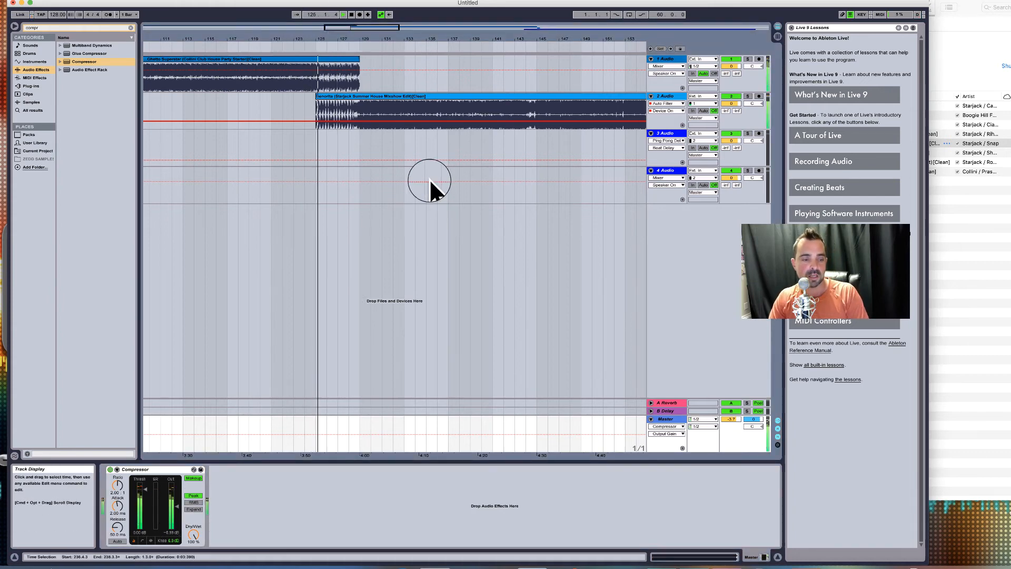
# - Extend the arrangement's loop region from bar 1 to the end of Rhythm Is A Dancer, 368 bars long, and select that range
pyautogui.moveTo(384, 38); pyautogui.dragTo(315, 42)
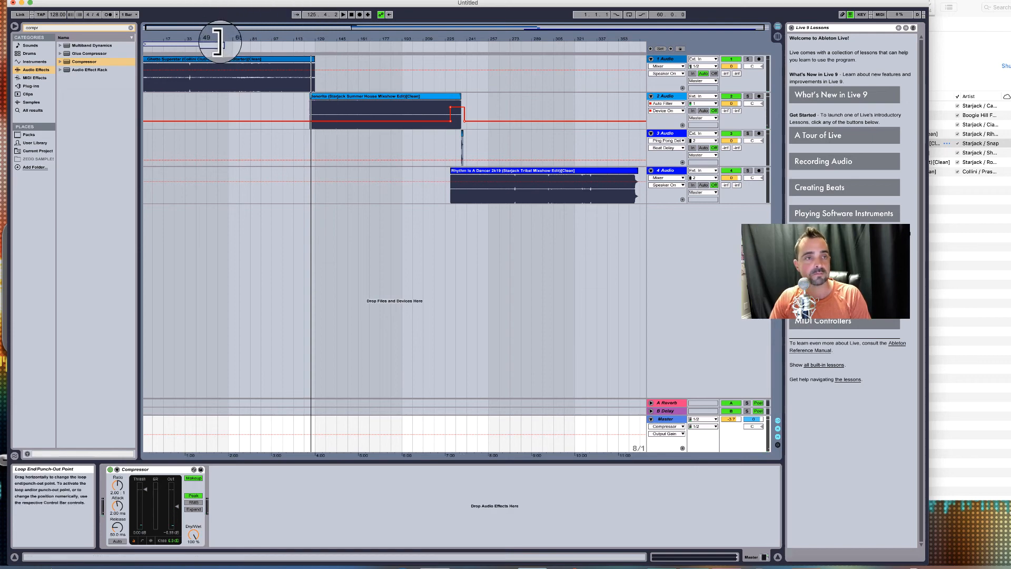
pyautogui.moveTo(217, 43)
pyautogui.mouseDown()
pyautogui.moveTo(632, 52)
pyautogui.moveTo(596, 58)
pyautogui.moveTo(642, 35)
pyautogui.mouseUp()
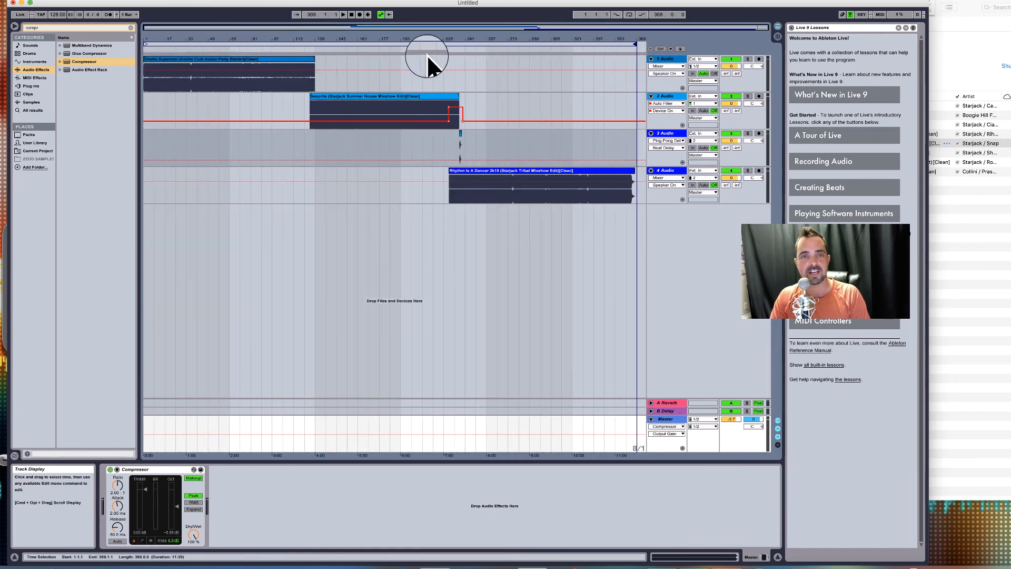
pyautogui.click(429, 43)
# - Export the selected range of the Master as a WAV file named Untitled to the Desktop
pyautogui.click(20, 3)
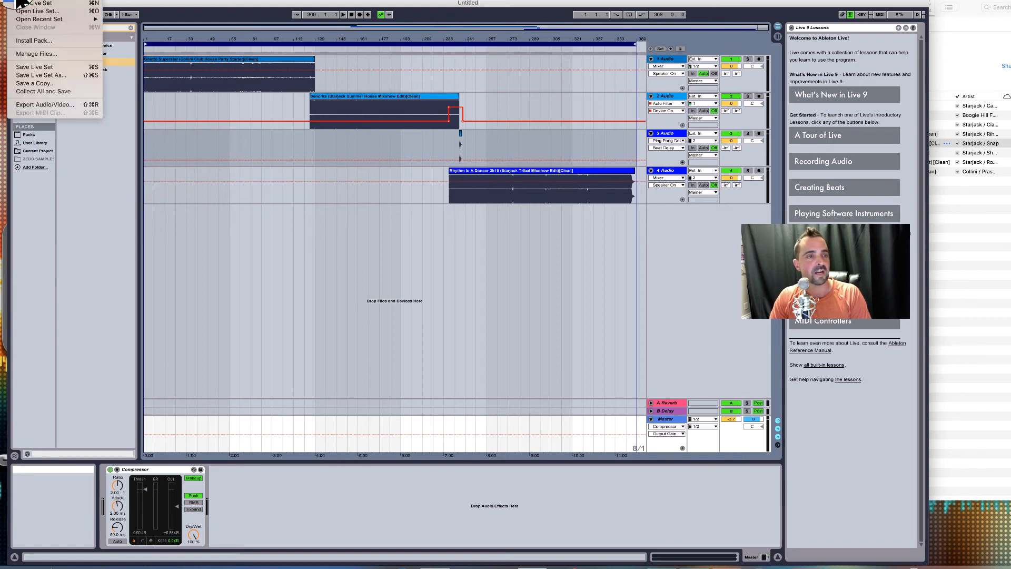
pyautogui.click(46, 105)
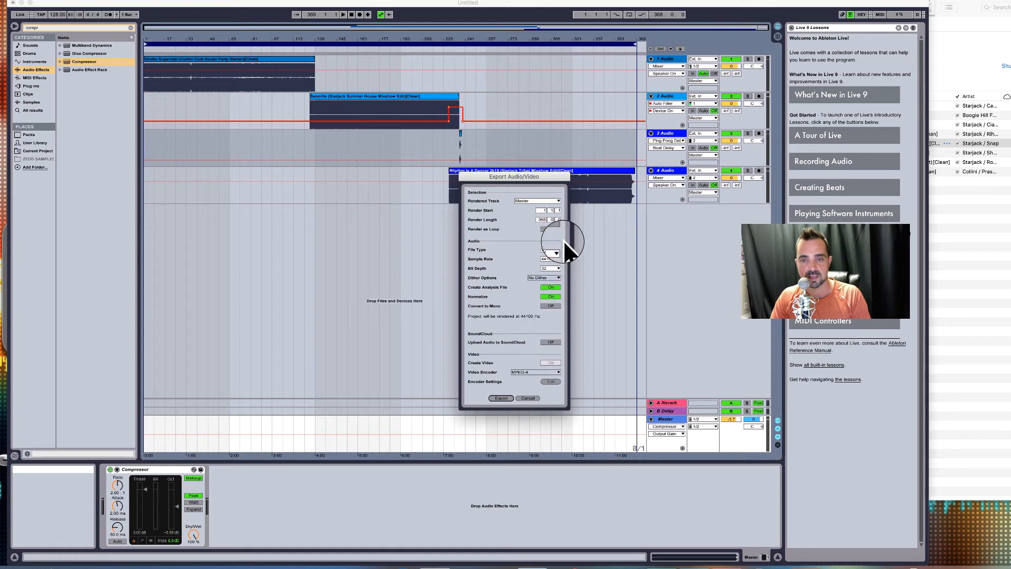
pyautogui.click(501, 399)
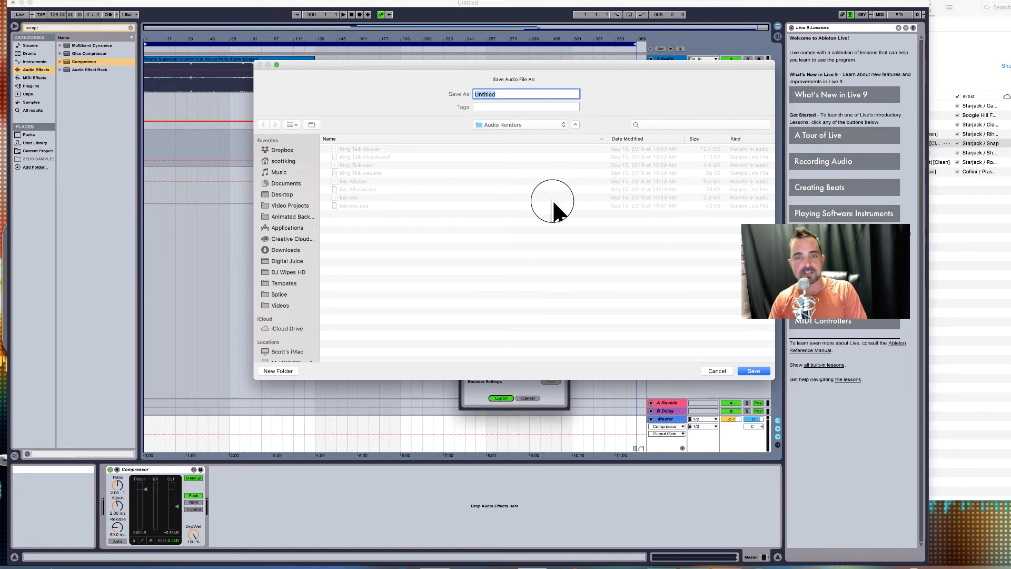
pyautogui.click(994, 294)
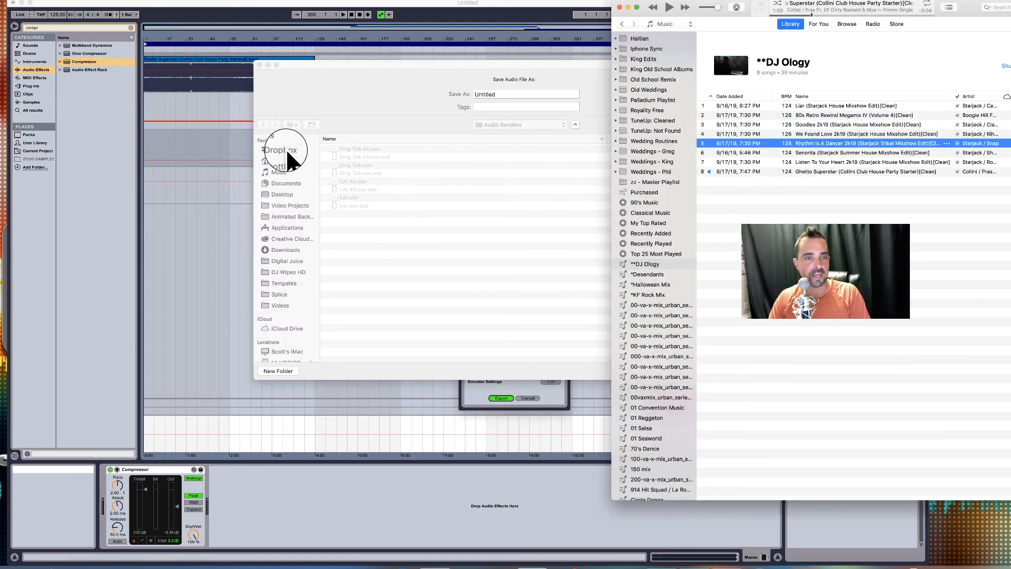
pyautogui.click(399, 70)
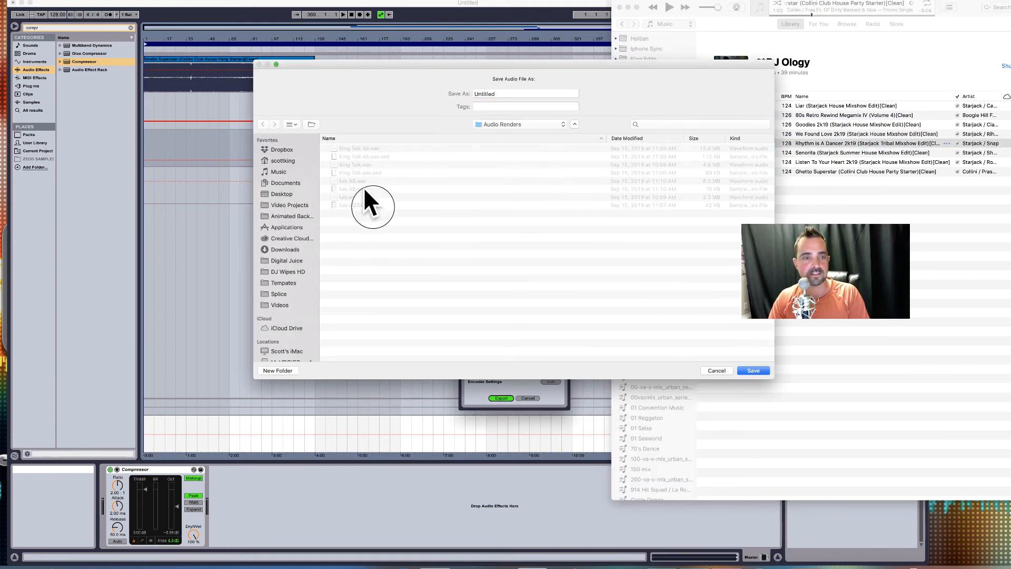
pyautogui.click(282, 193)
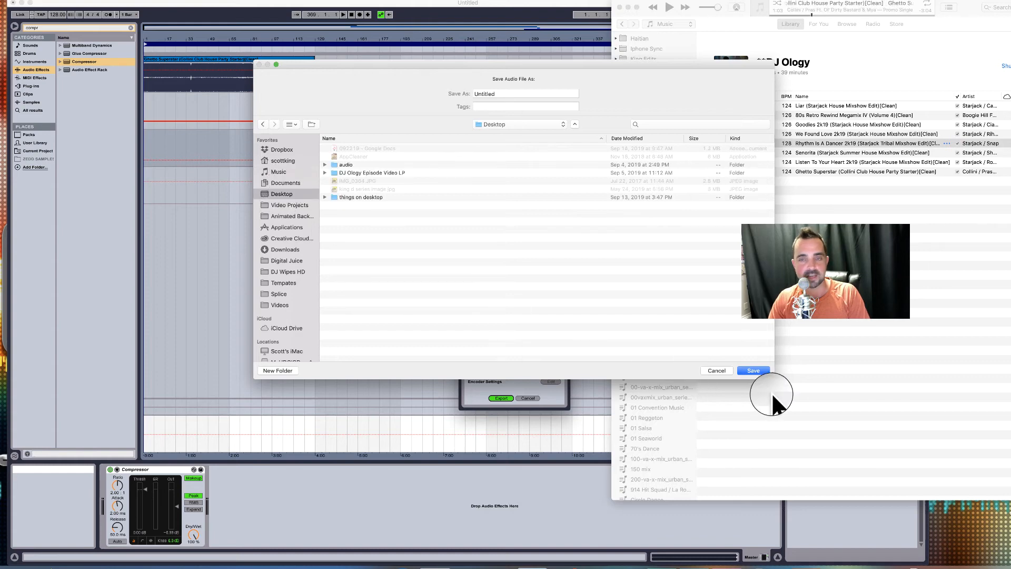
pyautogui.click(753, 371)
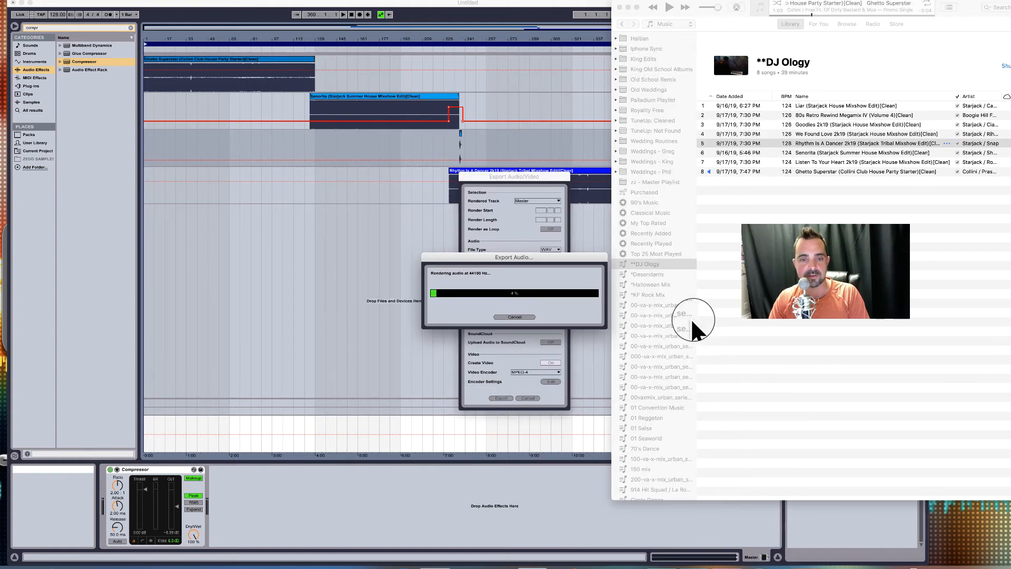
# - Switch to iTunes, load the rendered Untitled track from the song list, and open the import settings in the preferences
pyautogui.click(634, 21)
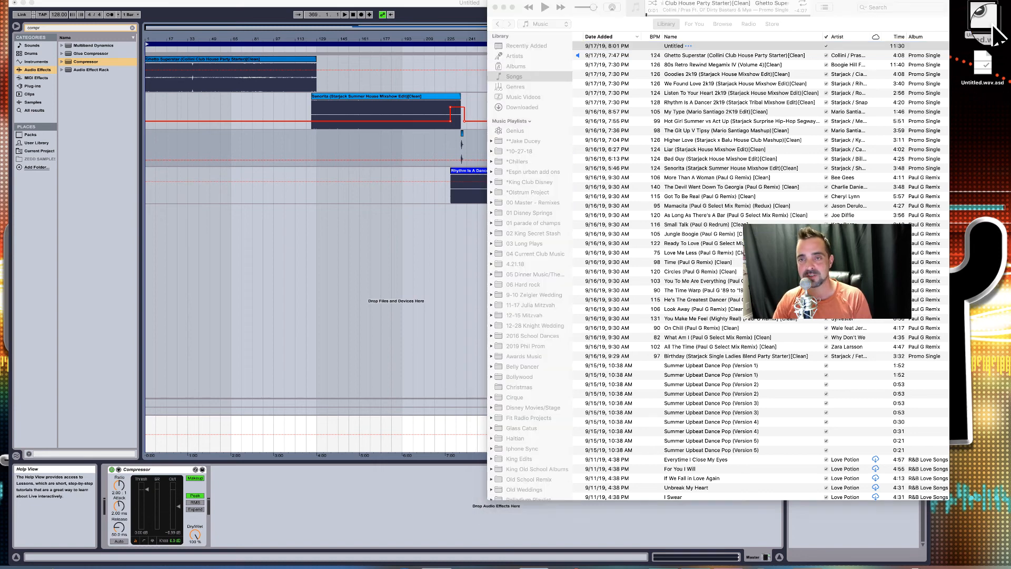
pyautogui.doubleClick(706, 46)
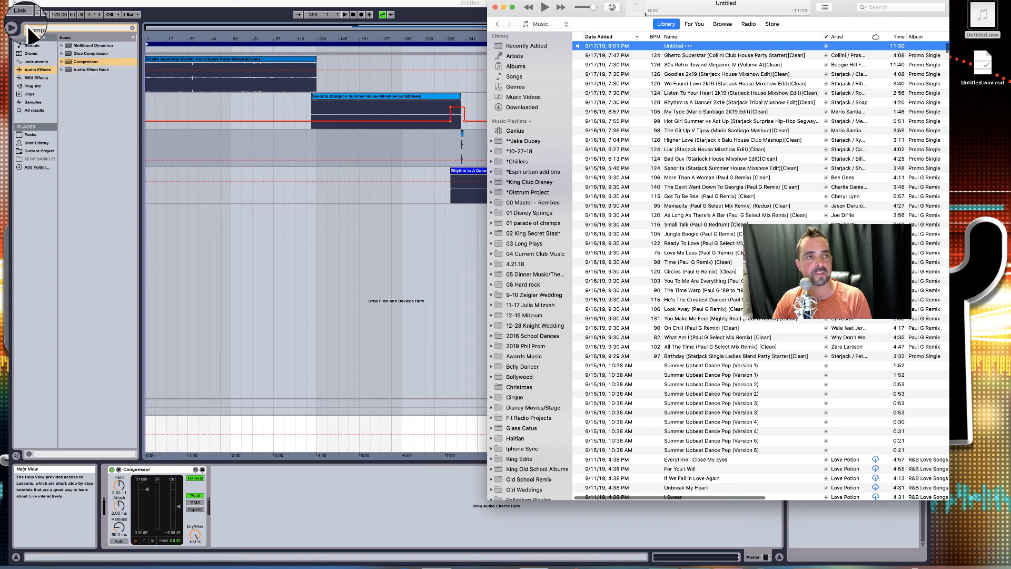
pyautogui.click(13, 2)
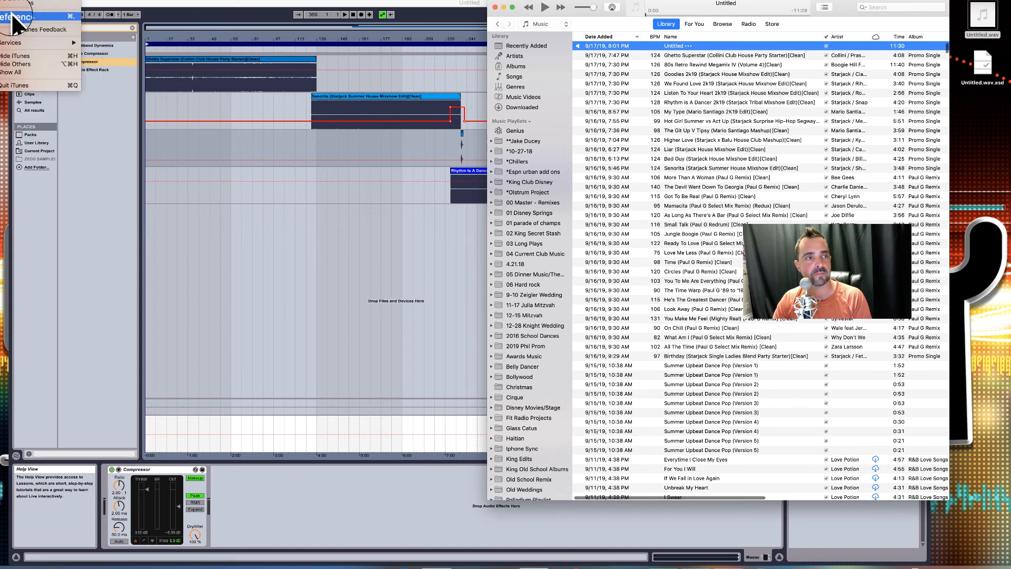
pyautogui.click(18, 16)
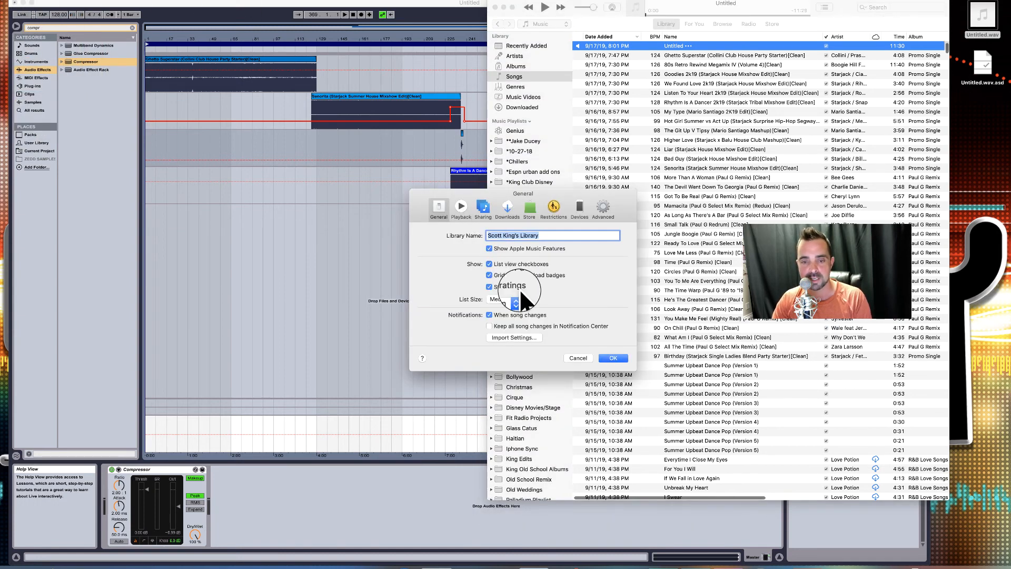
pyautogui.click(523, 335)
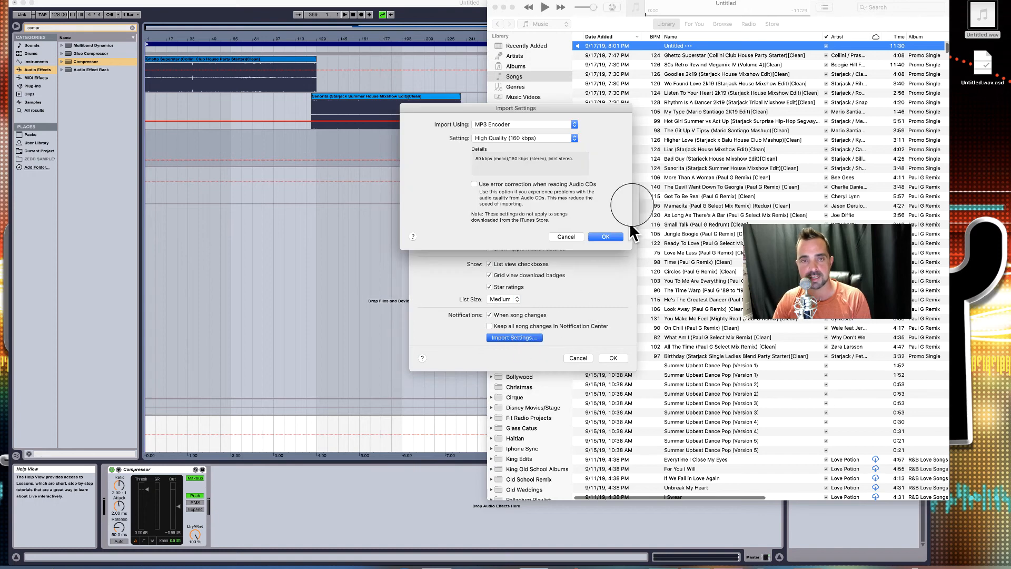
# - Keep MP3 Encoder as the import format, choose a custom setting, and set the stereo bit rate to 320 kbps
pyautogui.click(574, 124)
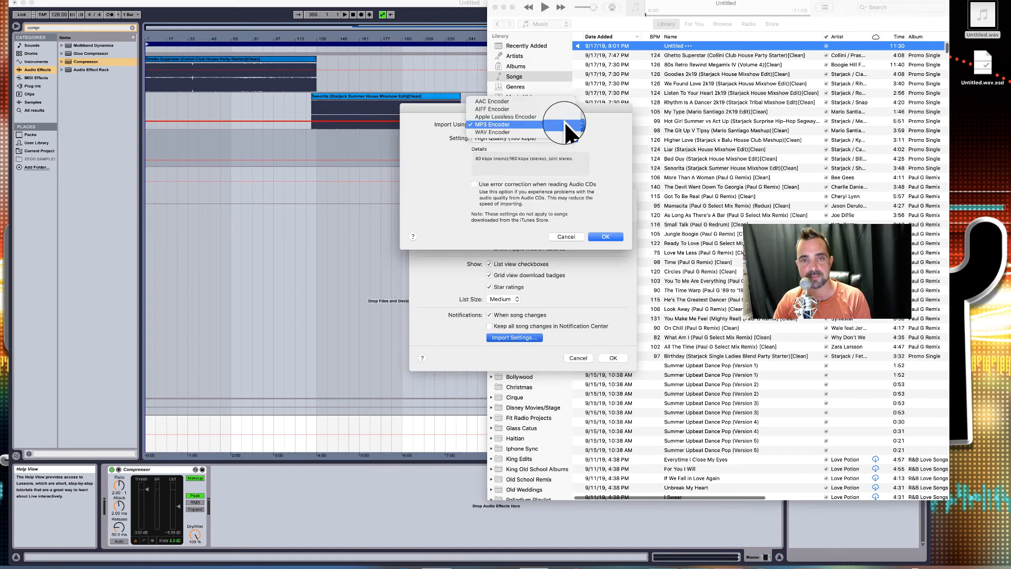
pyautogui.click(563, 121)
pyautogui.click(576, 136)
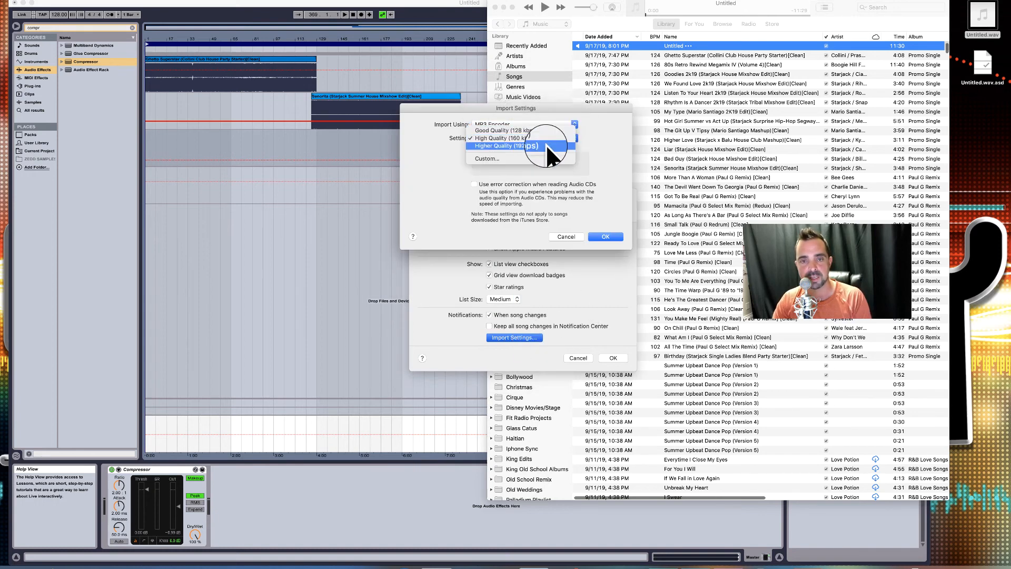
pyautogui.click(539, 159)
pyautogui.click(523, 122)
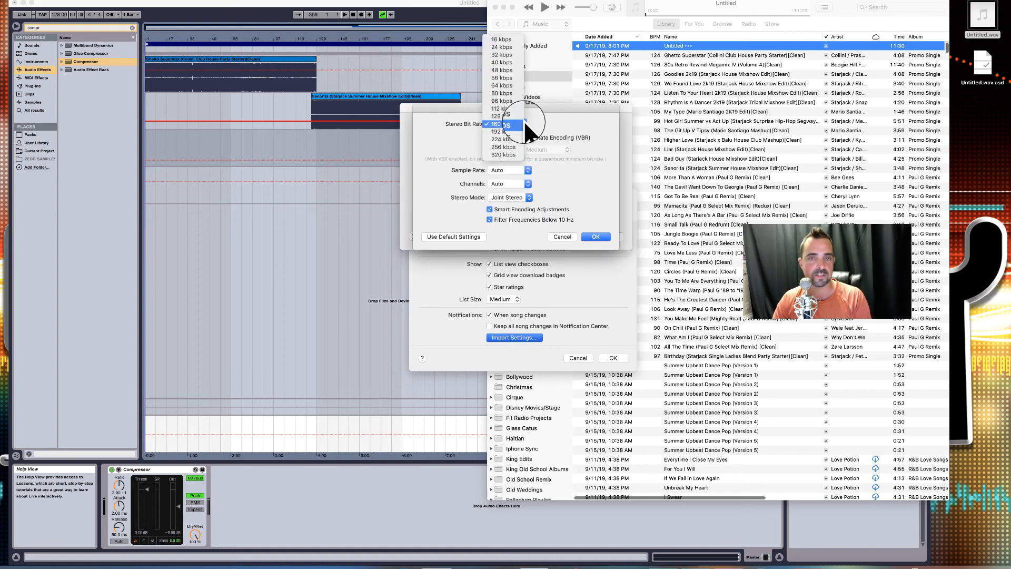
pyautogui.click(506, 150)
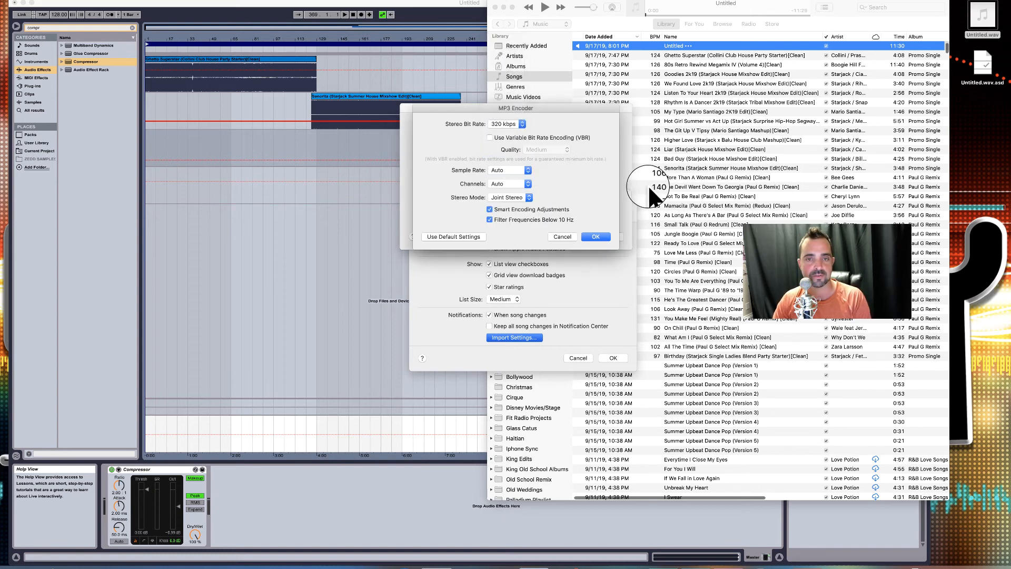
# - Set the MP3 encoder's sample rate to 48.000 kHz and its channels to Stereo
pyautogui.click(522, 173)
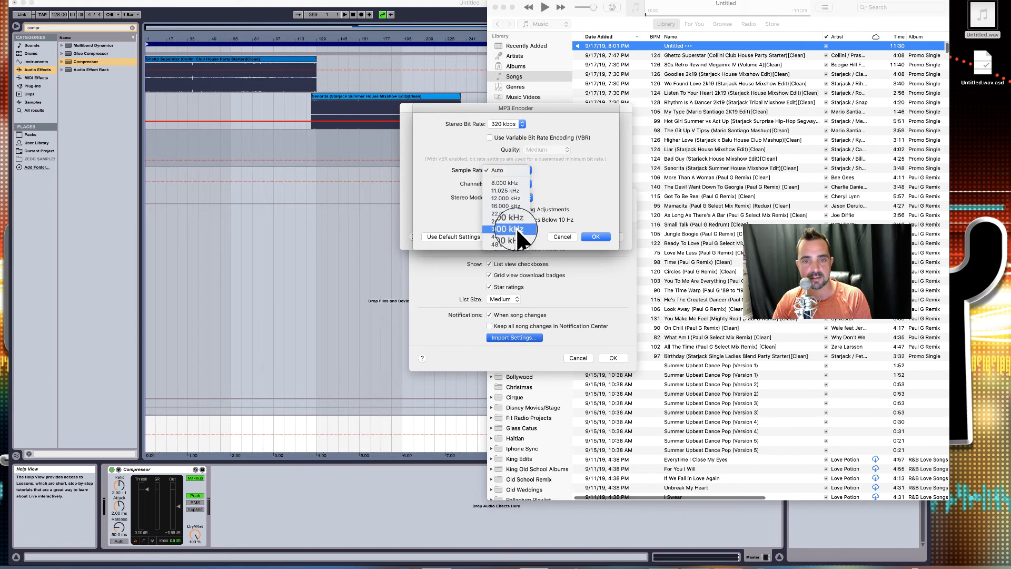
pyautogui.click(513, 243)
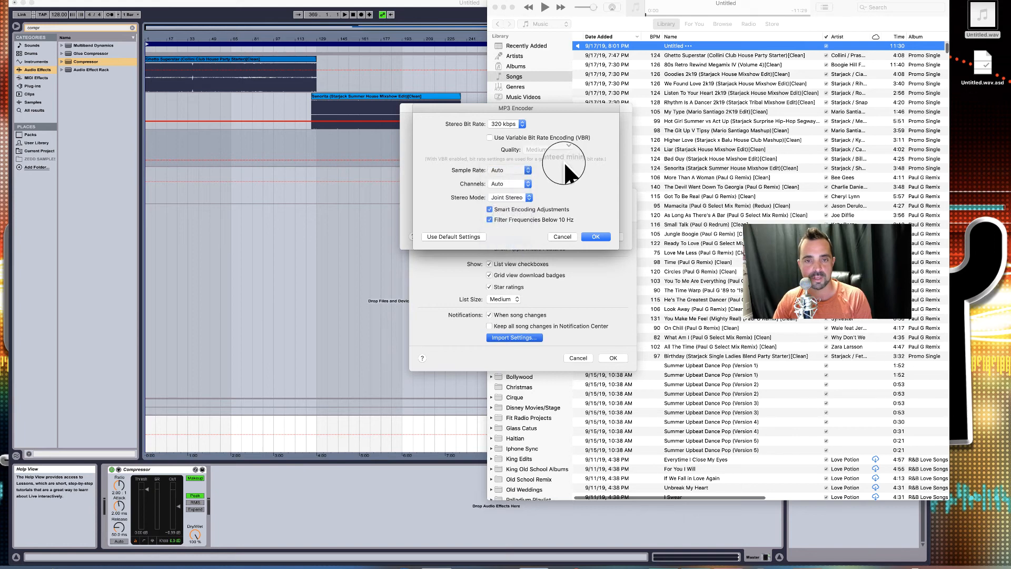
pyautogui.click(528, 182)
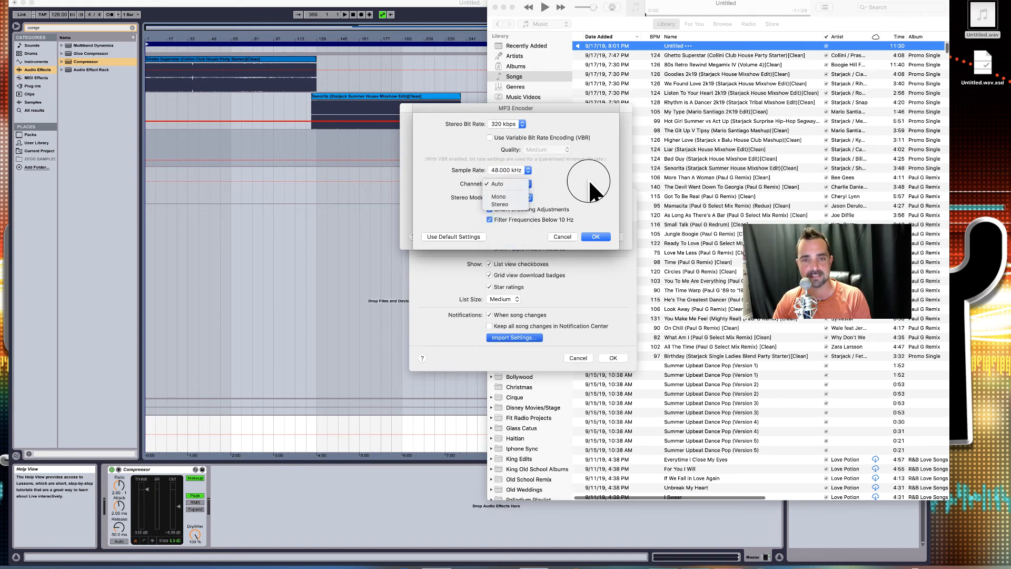
pyautogui.click(519, 203)
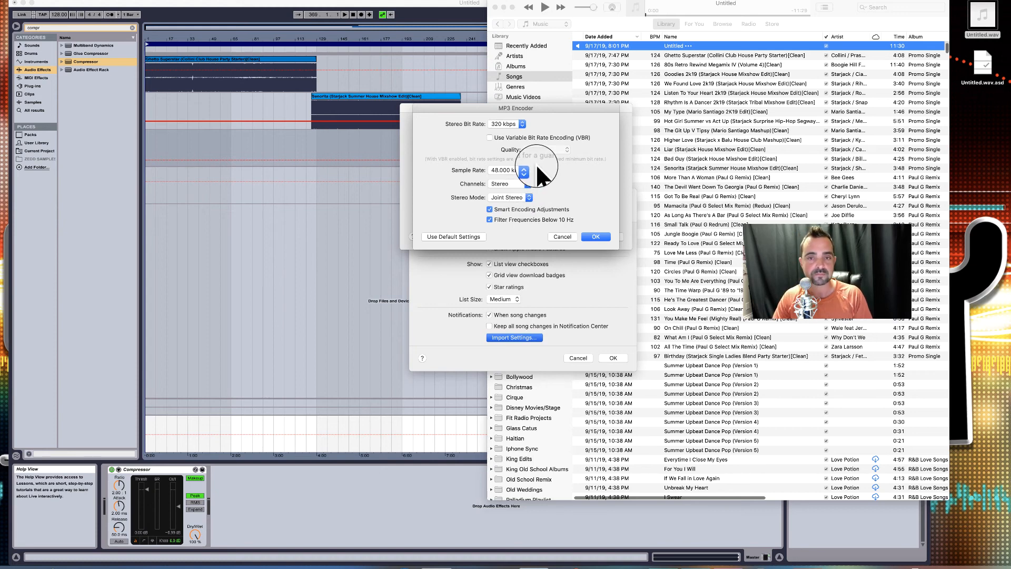
pyautogui.click(527, 168)
pyautogui.click(526, 167)
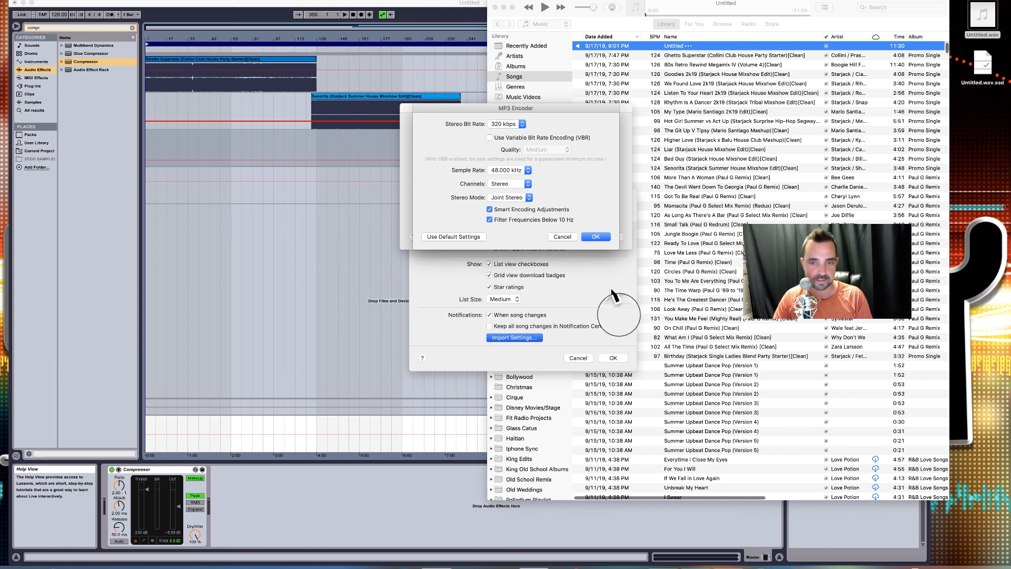
# - Confirm the MP3 encoder options, accept the change to the recommended settings, and save the import settings and preferences
pyautogui.click(588, 237)
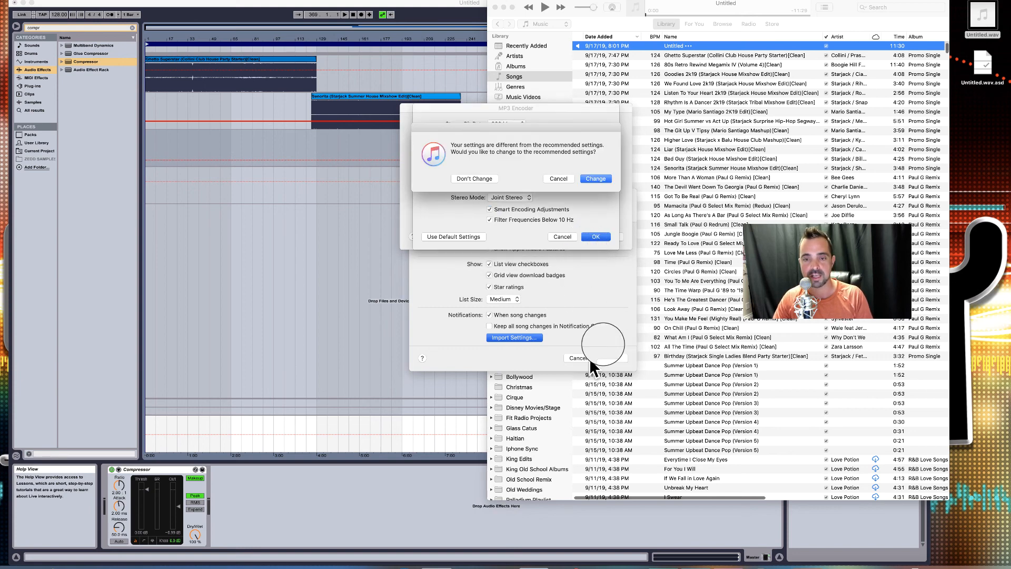
pyautogui.click(598, 181)
pyautogui.click(606, 236)
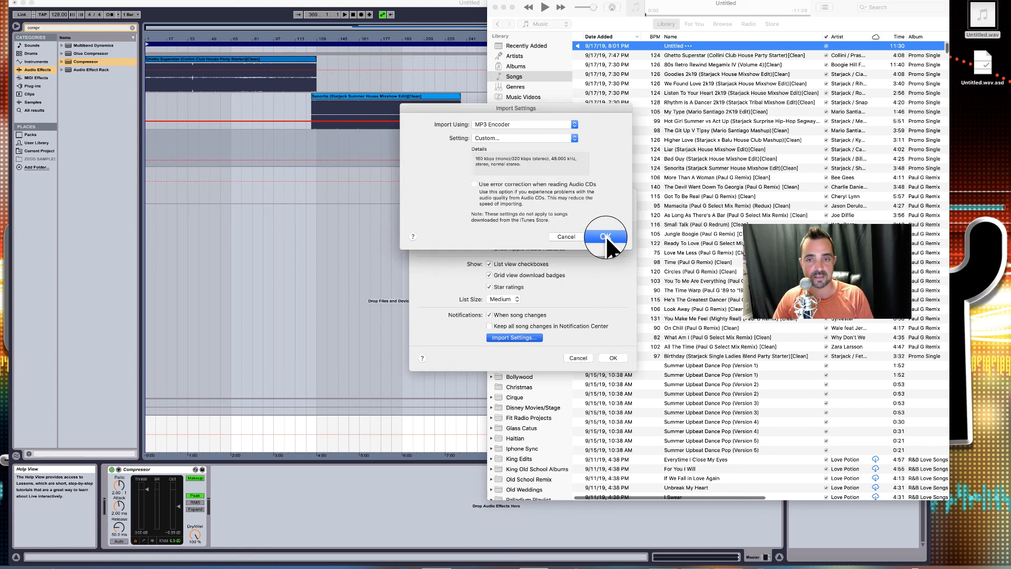
pyautogui.click(613, 358)
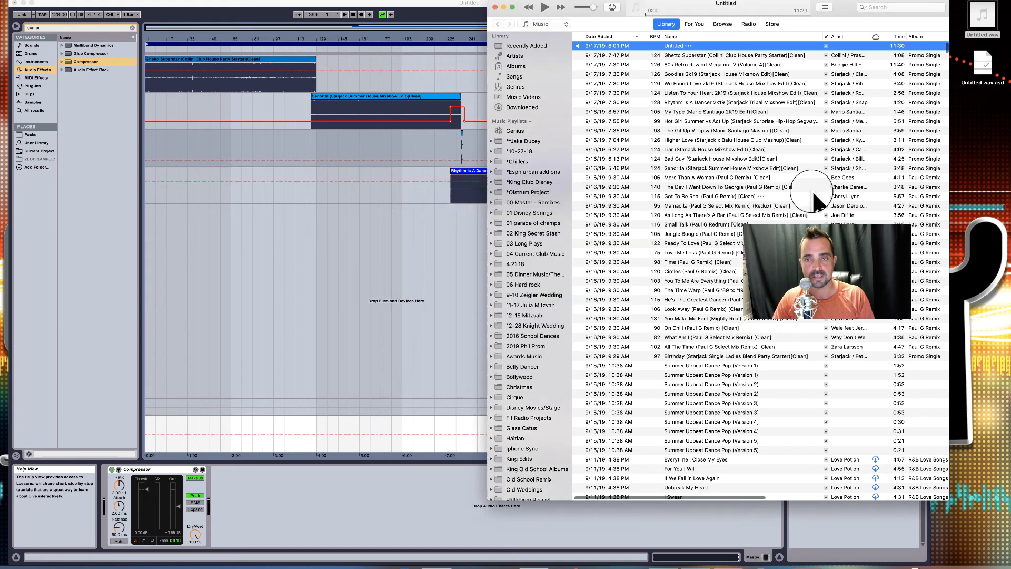
pyautogui.rightClick(684, 44)
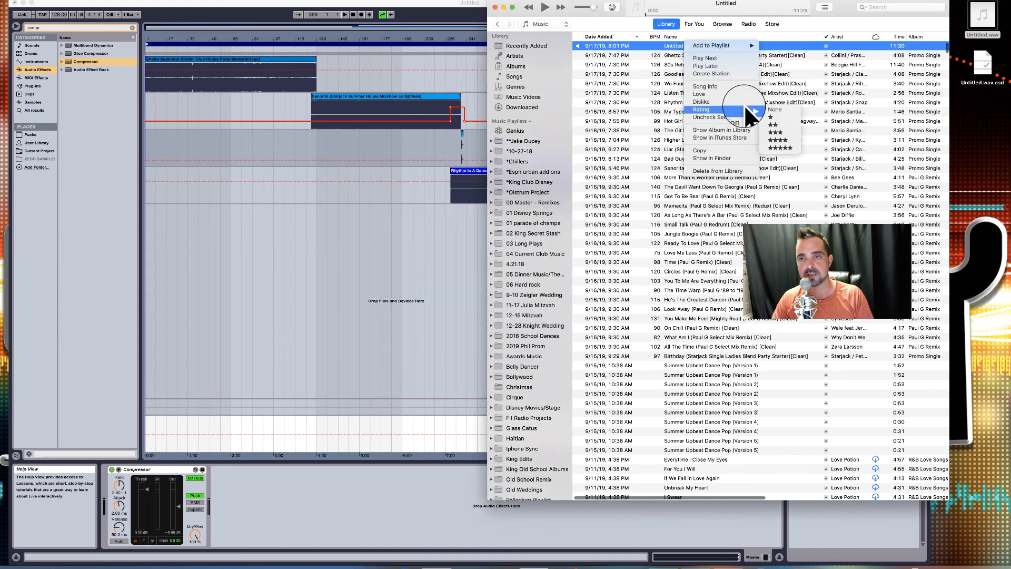
pyautogui.click(737, 58)
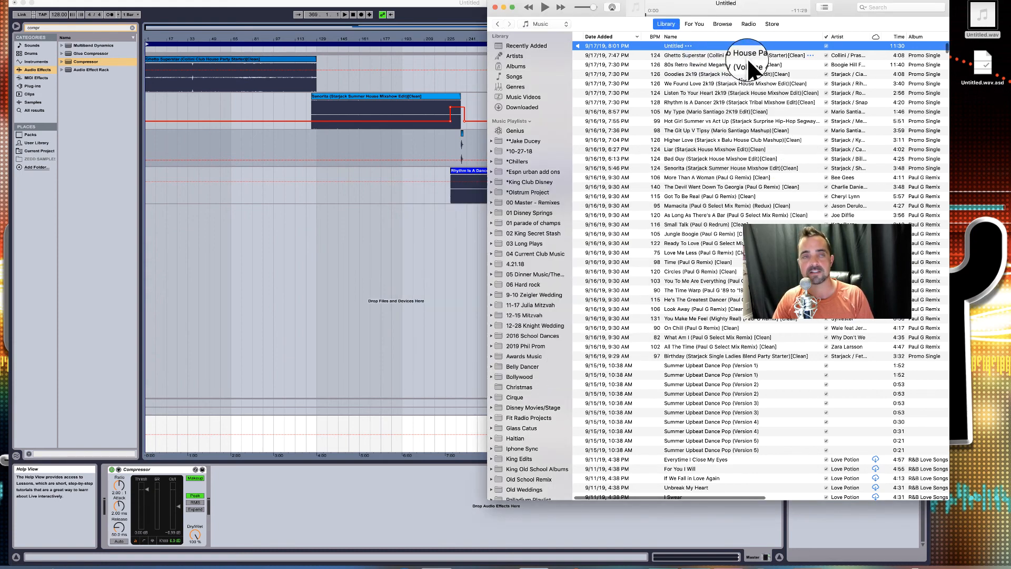
pyautogui.click(28, 2)
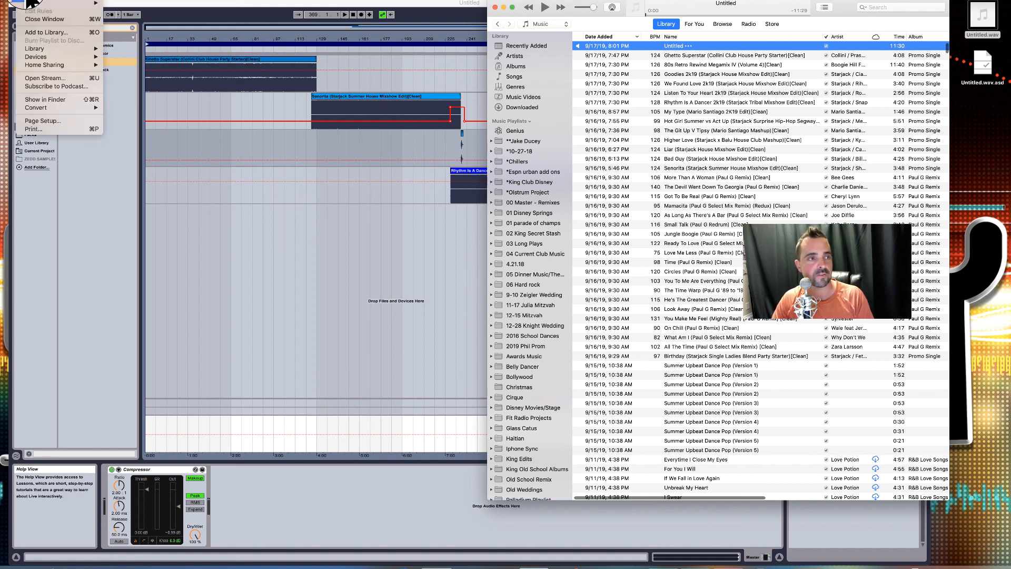
pyautogui.click(117, 79)
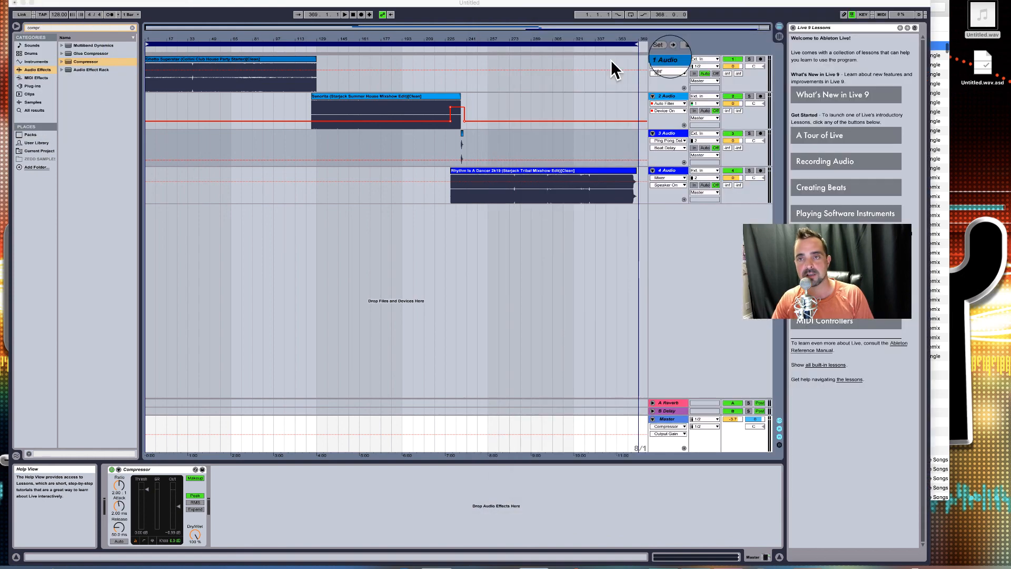
pyautogui.click(940, 26)
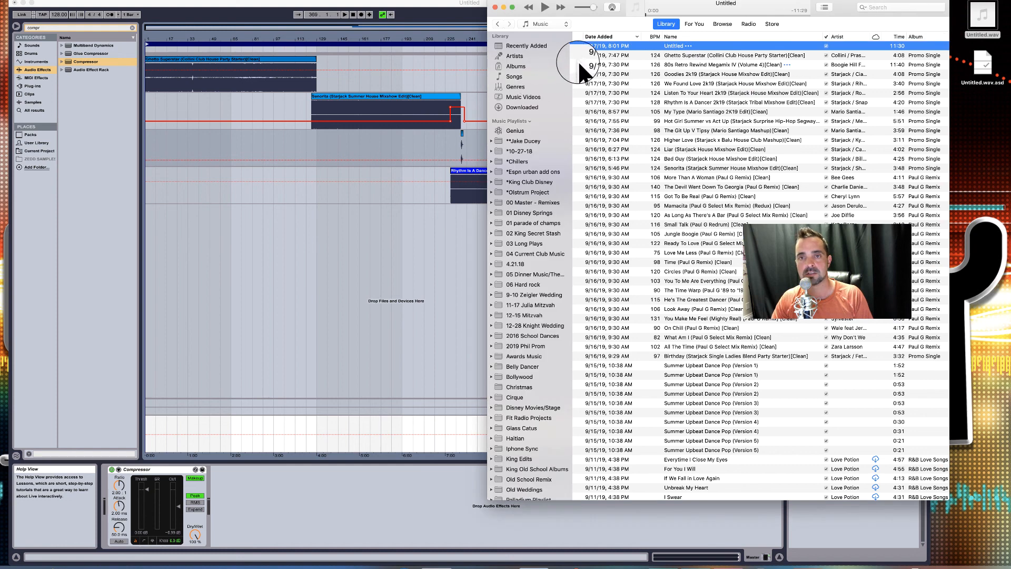
# - Create an MP3 version of the Untitled track in the iTunes library
pyautogui.click(27, 1)
pyautogui.moveTo(61, 106)
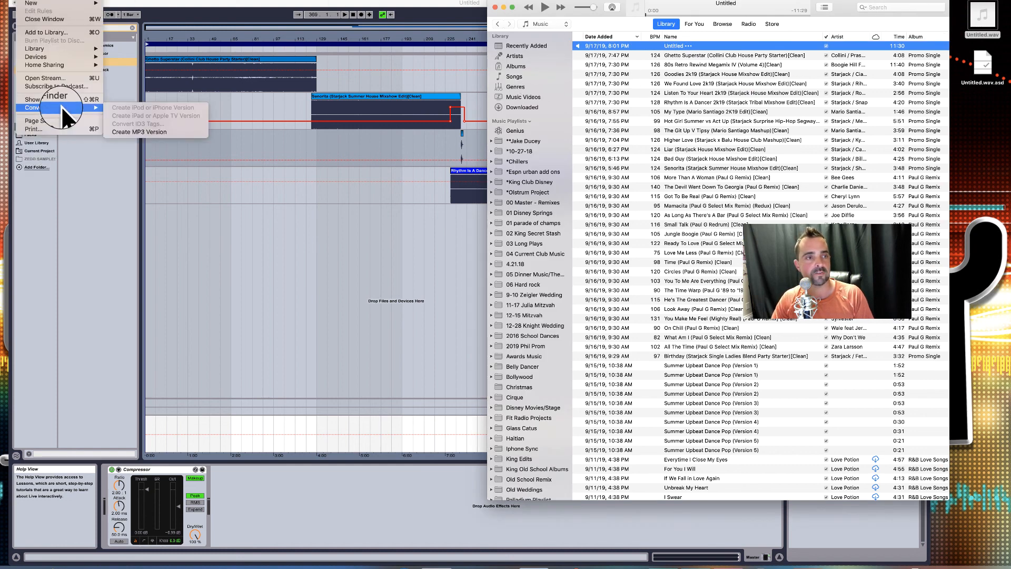
pyautogui.click(172, 133)
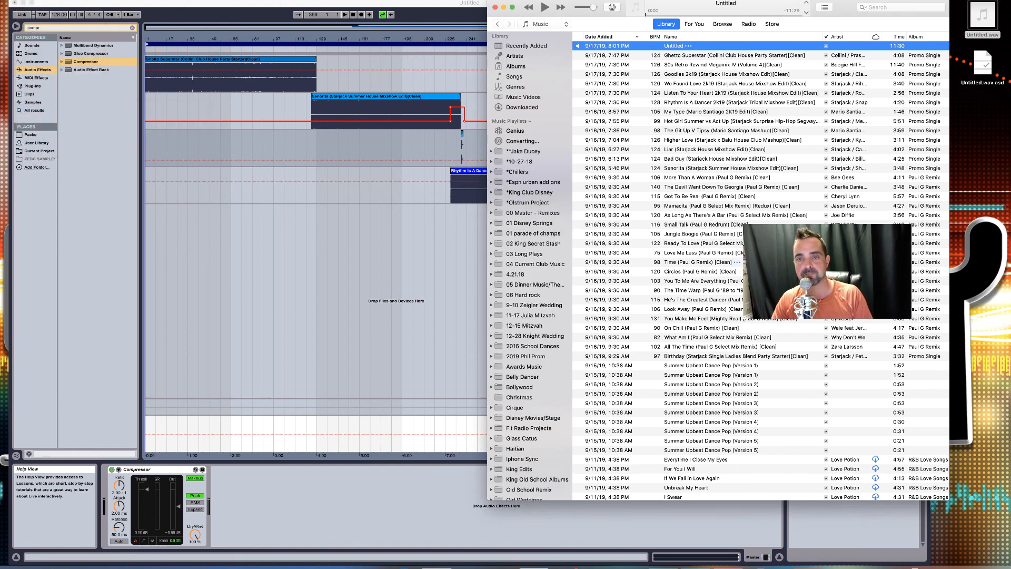